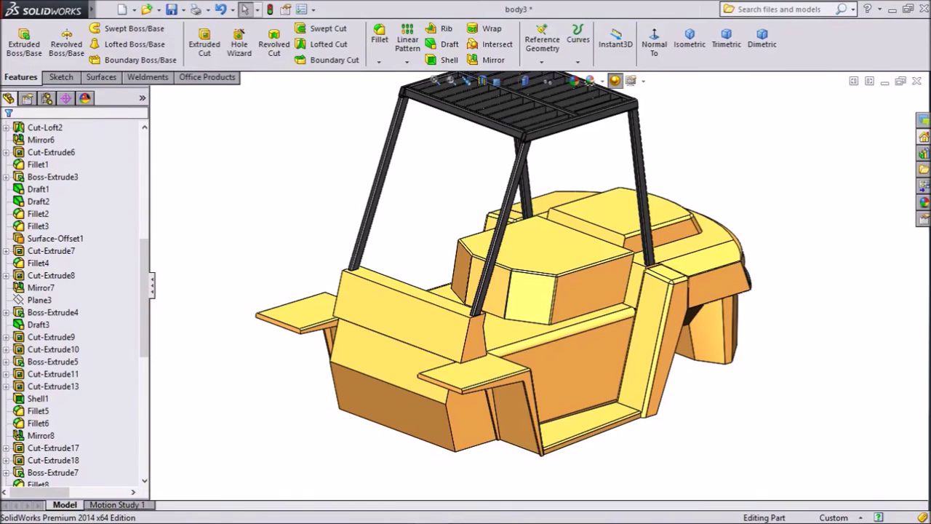
# - Create a reference plane offset 200 mm from the near side plate's narrow front face, flipped inward toward the body
pyautogui.scroll(-3, 419, 403)
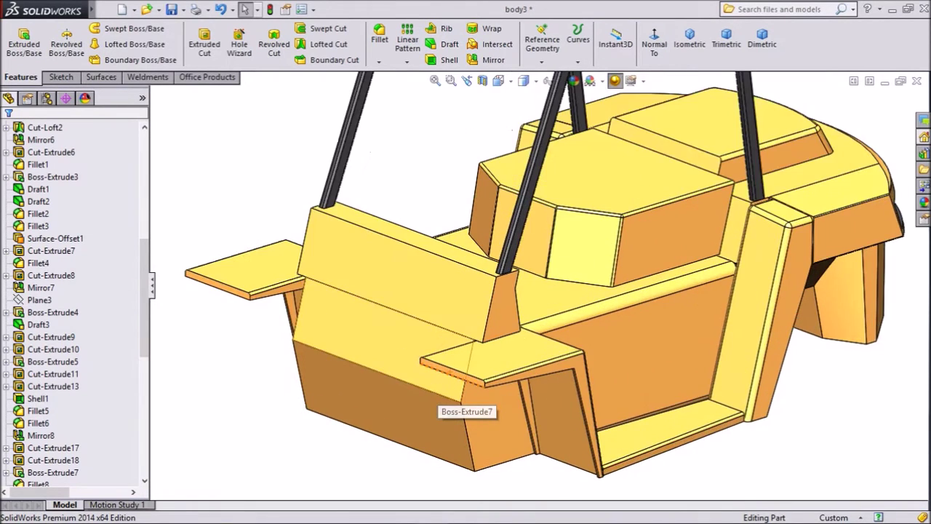
pyautogui.scroll(-3, 433, 382)
pyautogui.click(455, 350)
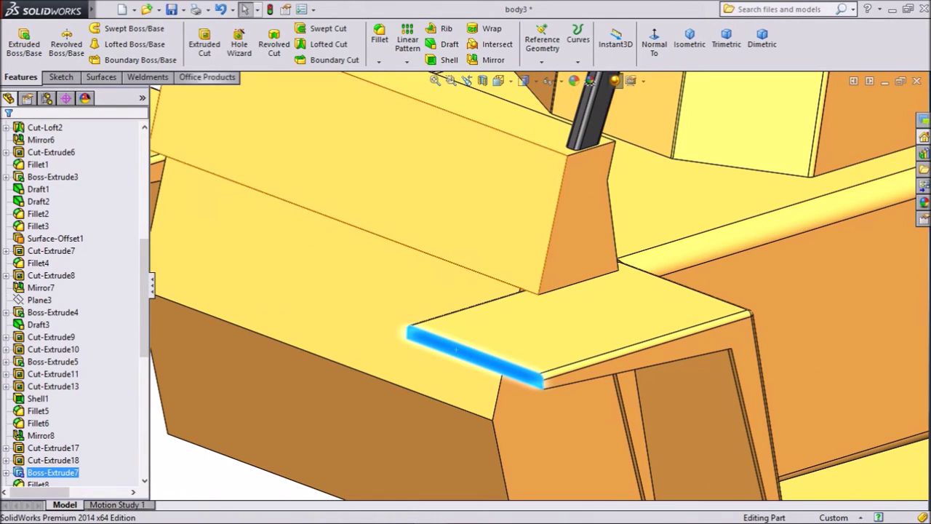
pyautogui.click(542, 61)
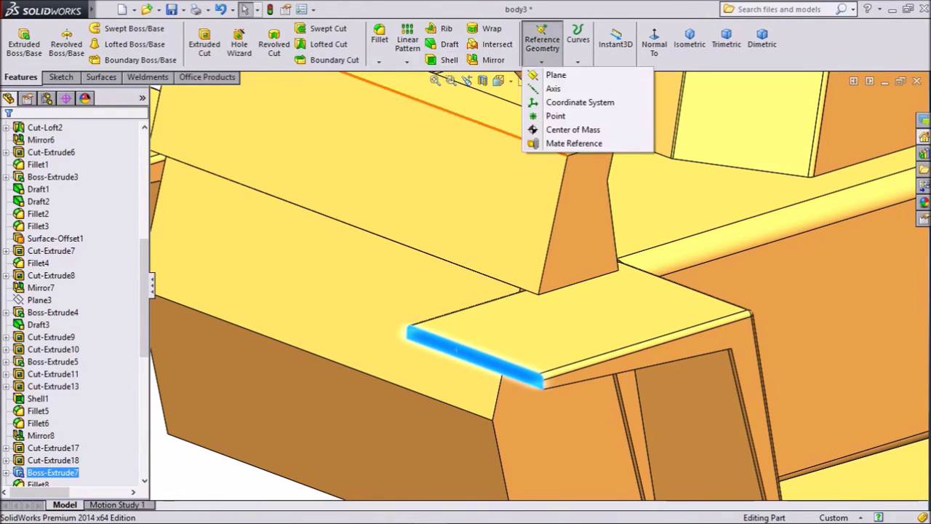
pyautogui.click(555, 75)
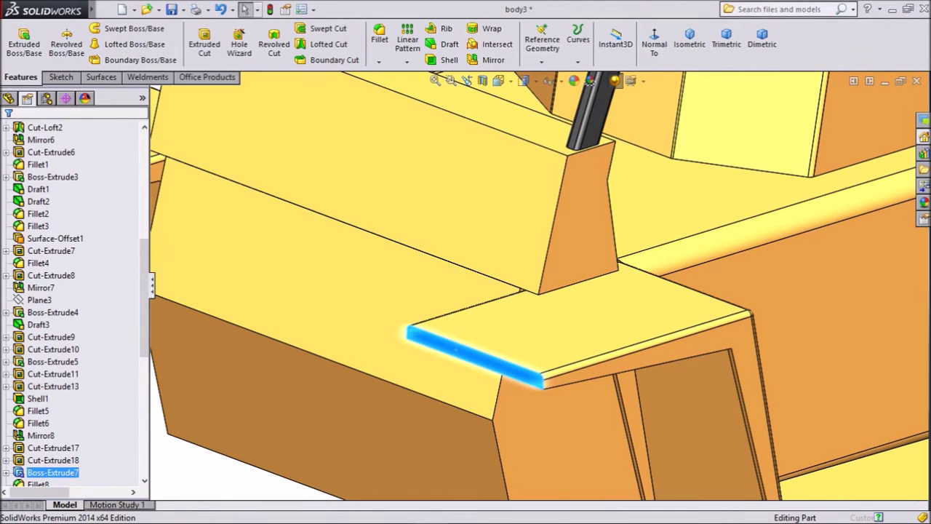
pyautogui.scroll(3, 456, 350)
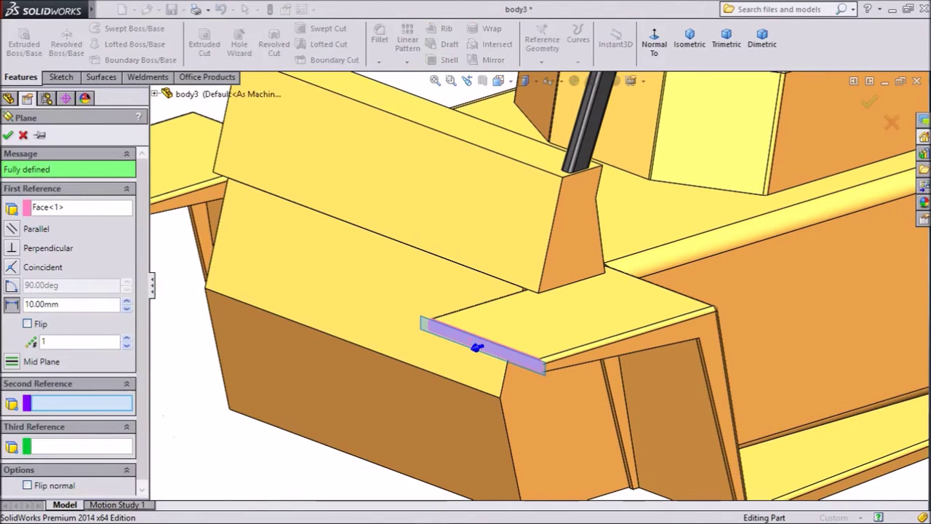
pyautogui.scroll(2, 480, 341)
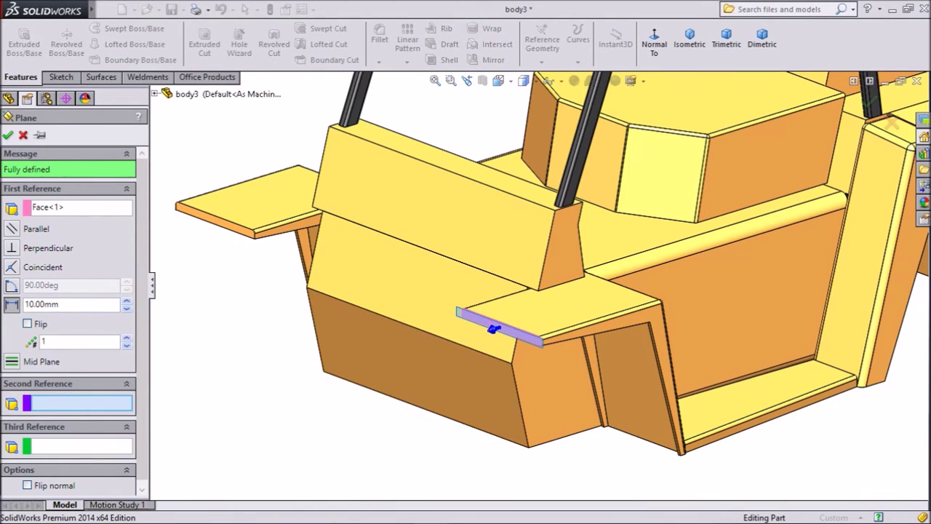
pyautogui.doubleClick(69, 305)
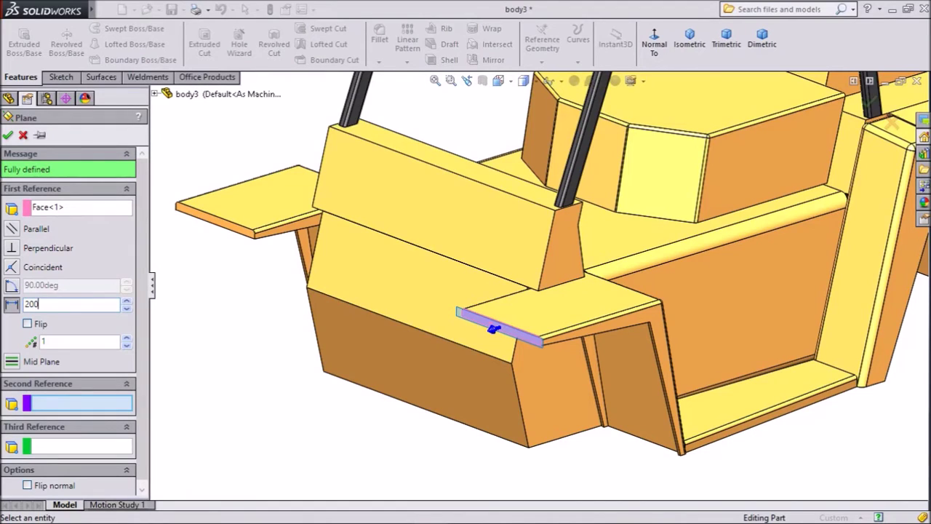
pyautogui.press('Return')
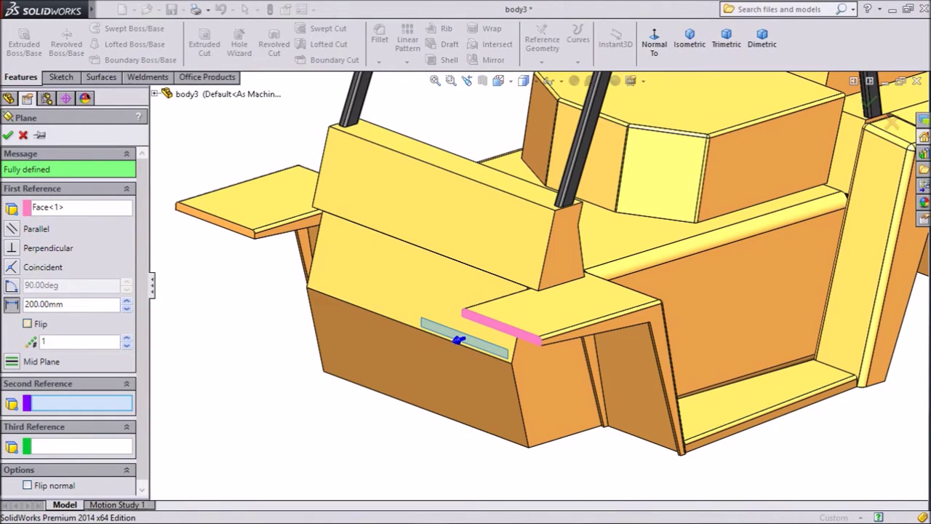
pyautogui.click(27, 324)
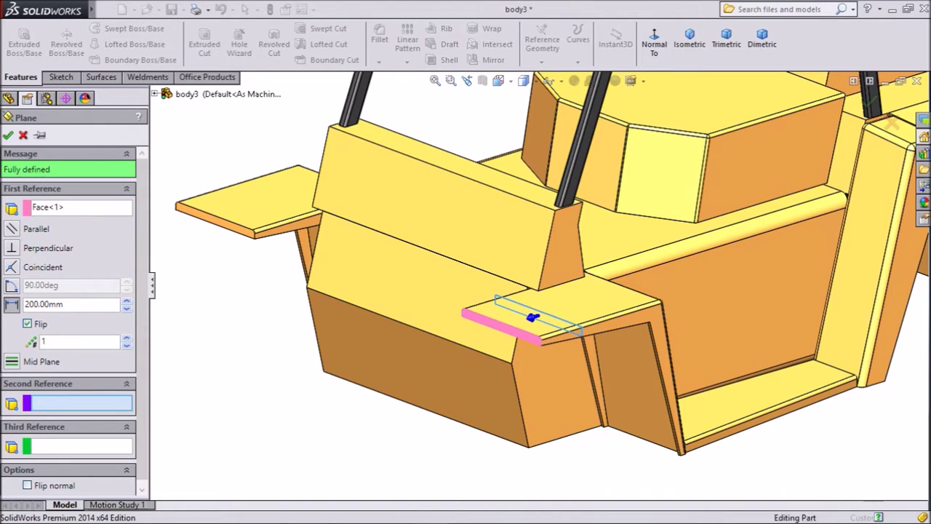
pyautogui.click(8, 136)
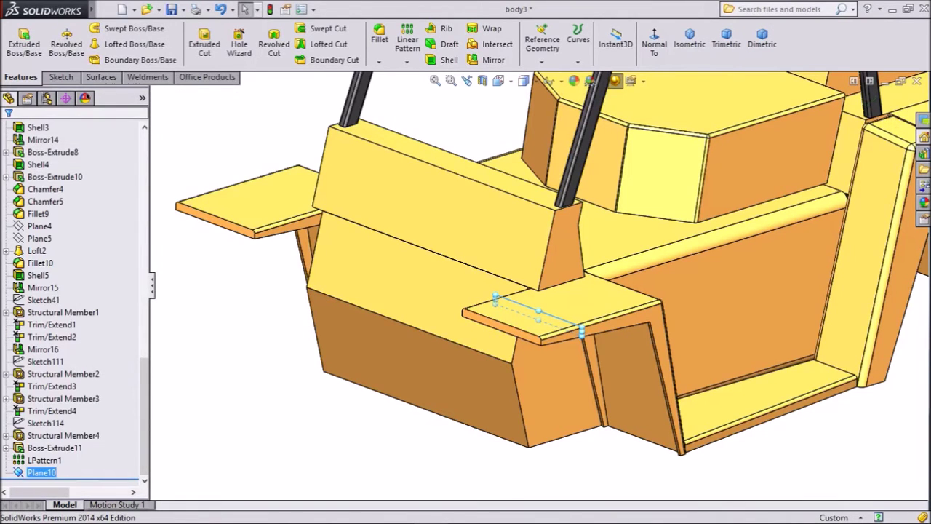
# - Resize the new plane's outline to span both side plates and extend below the body's lower edge
pyautogui.scroll(-1, 571, 340)
pyautogui.moveTo(586, 335); pyautogui.dragTo(608, 494)
pyautogui.scroll(1, 604, 393)
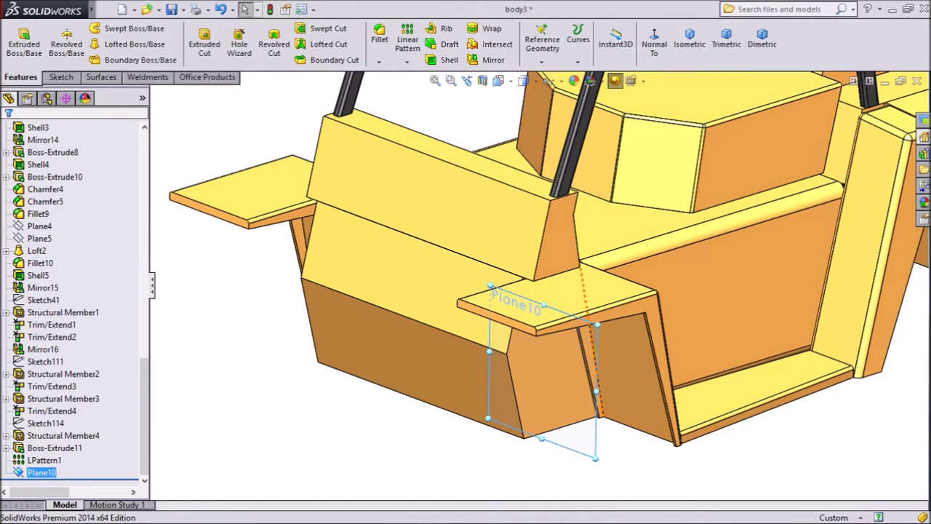
pyautogui.moveTo(489, 352); pyautogui.dragTo(202, 245)
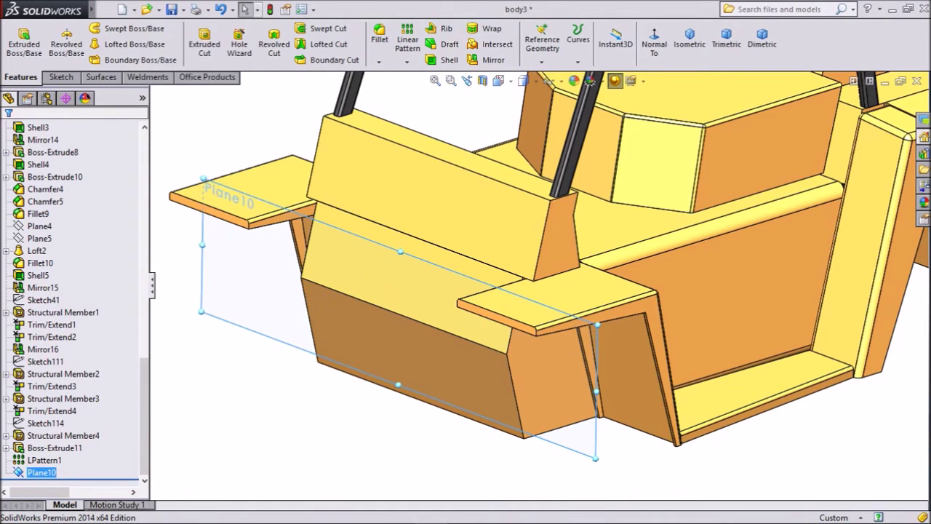
pyautogui.moveTo(398, 384); pyautogui.dragTo(397, 435)
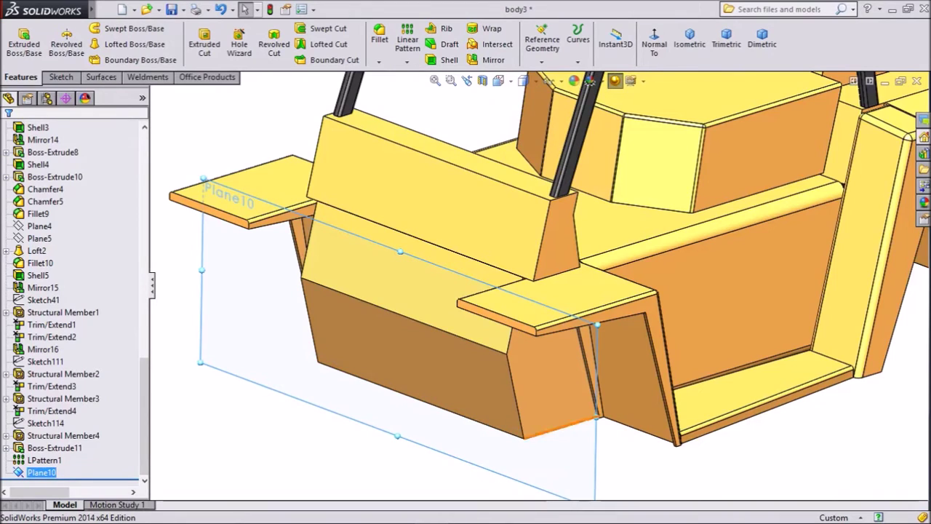
# - Start a sketch on the new offset plane and orient the view normal to it
pyautogui.scroll(2, 545, 429)
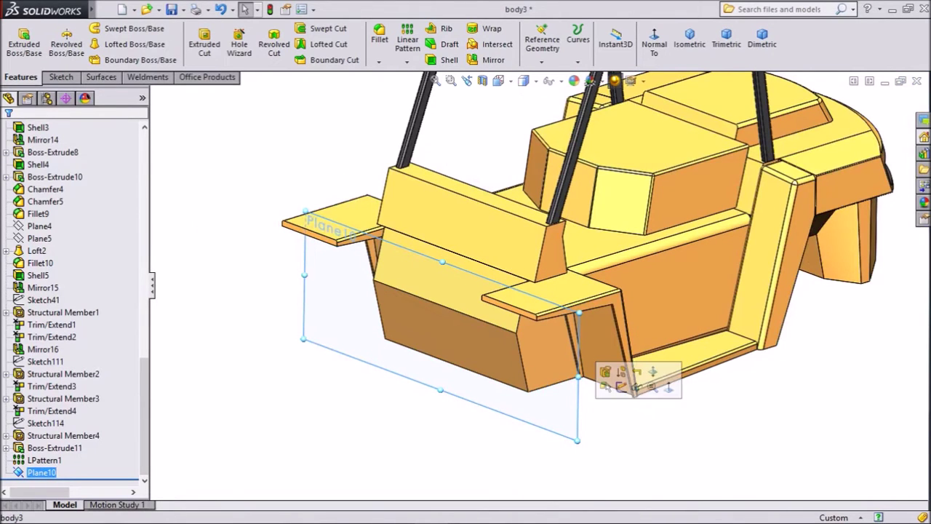
pyautogui.click(619, 386)
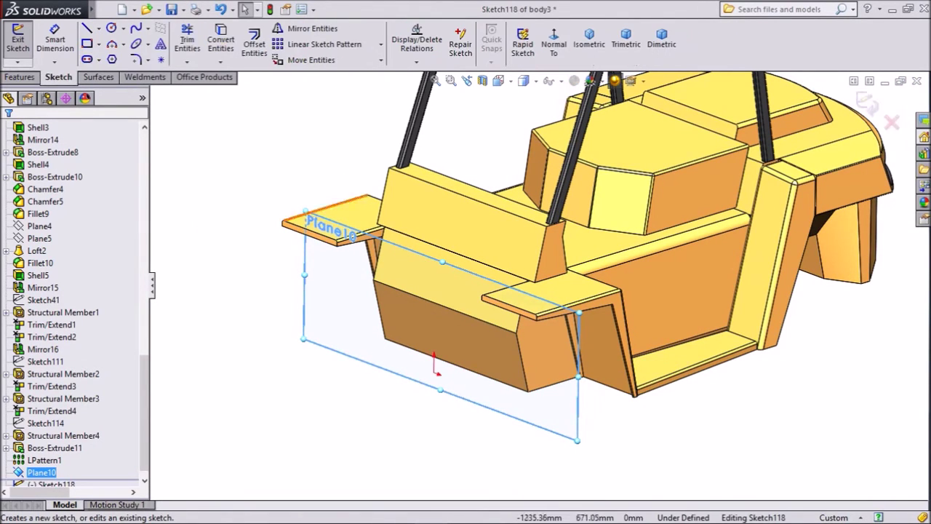
pyautogui.press('l')
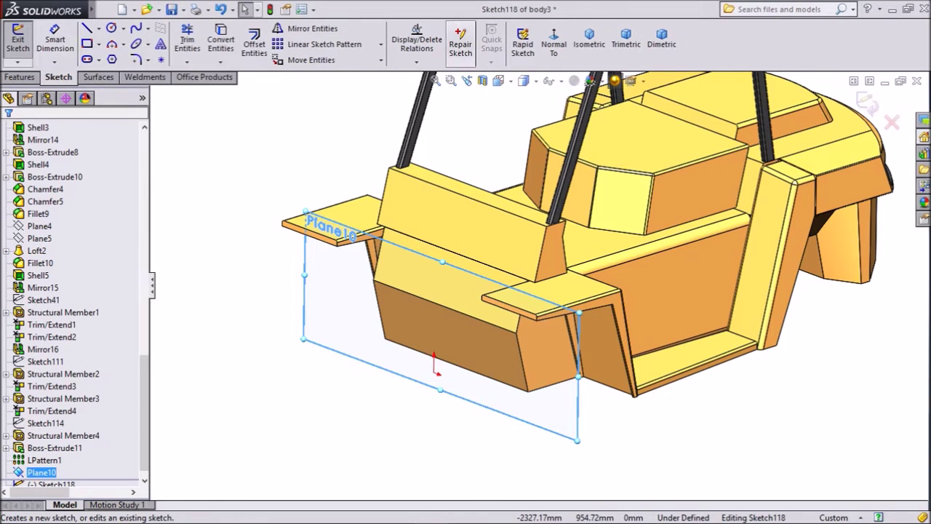
pyautogui.click(554, 44)
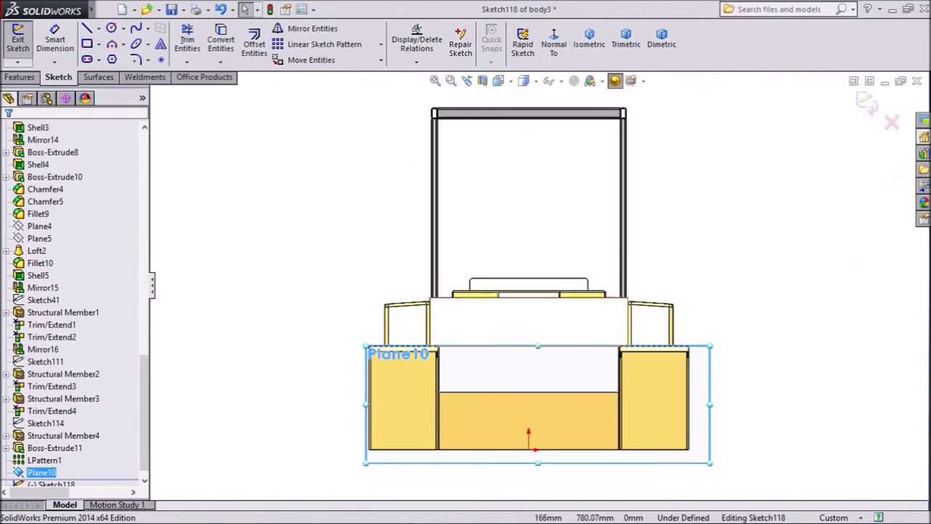
pyautogui.scroll(2, 561, 419)
pyautogui.scroll(-3, 556, 431)
pyautogui.scroll(-3, 542, 418)
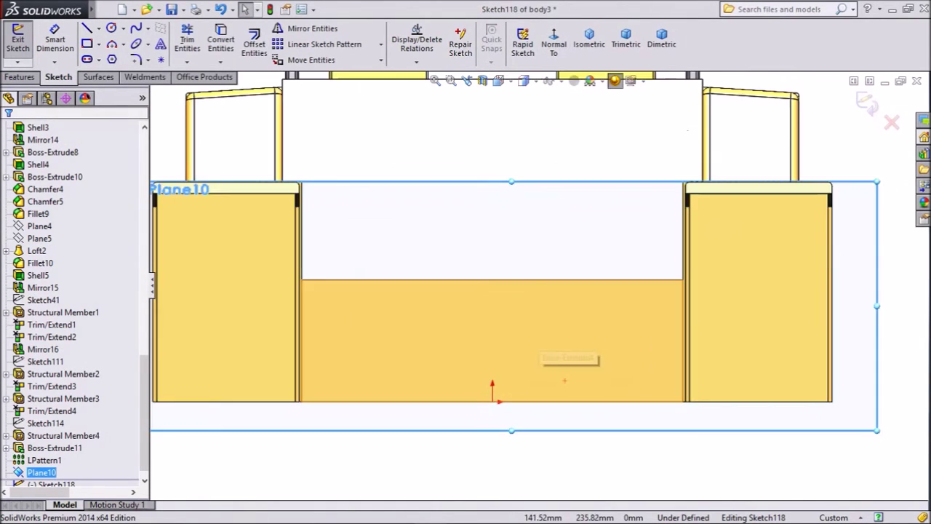
pyautogui.scroll(2, 542, 418)
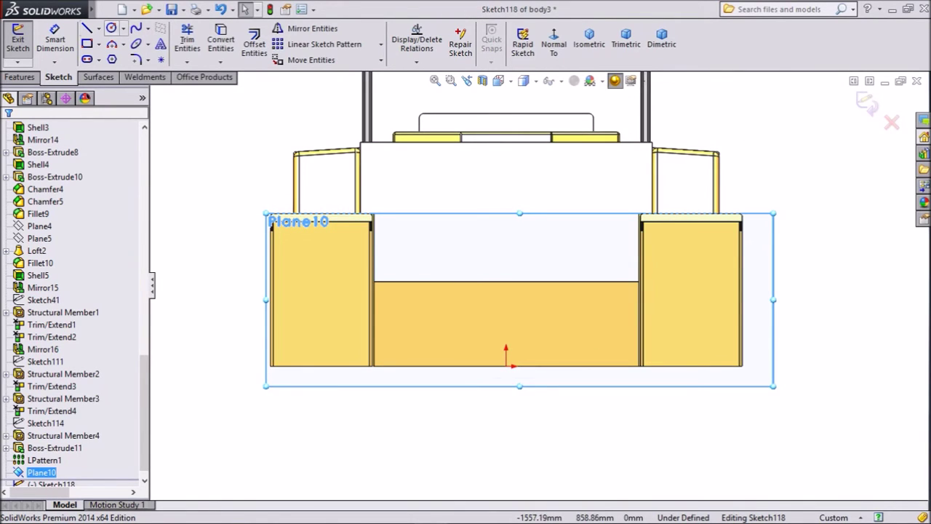
# - Sketch a horizontal centerline about 2542 mm long across the lower body, extending past both side plates
pyautogui.click(99, 27)
pyautogui.click(109, 57)
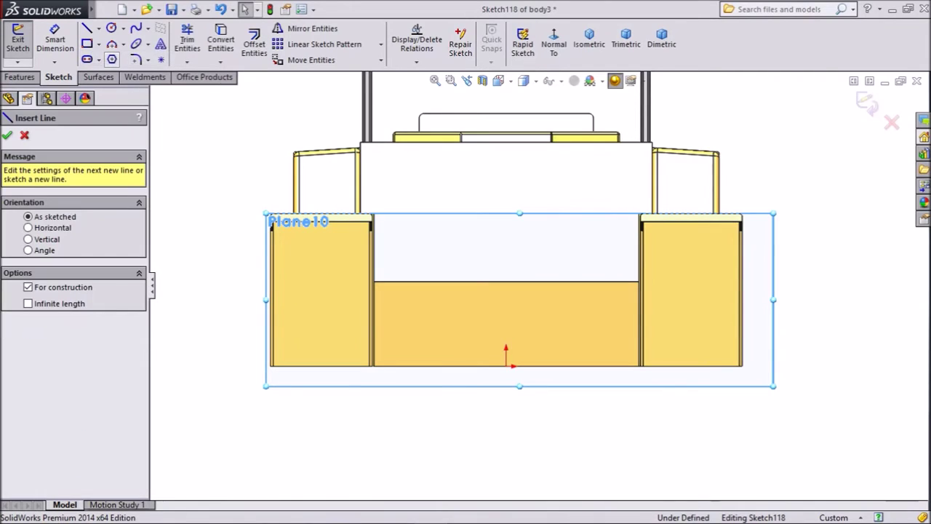
pyautogui.click(249, 322)
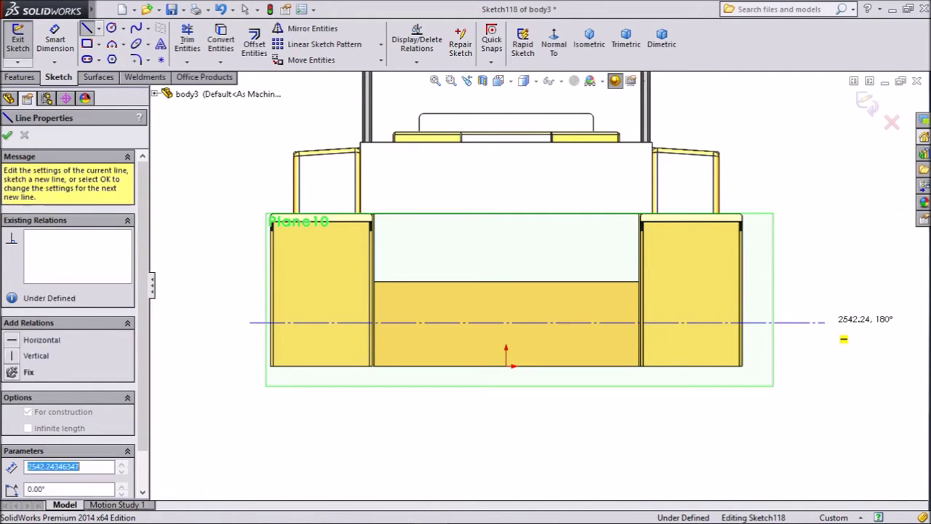
pyautogui.rightClick(537, 322)
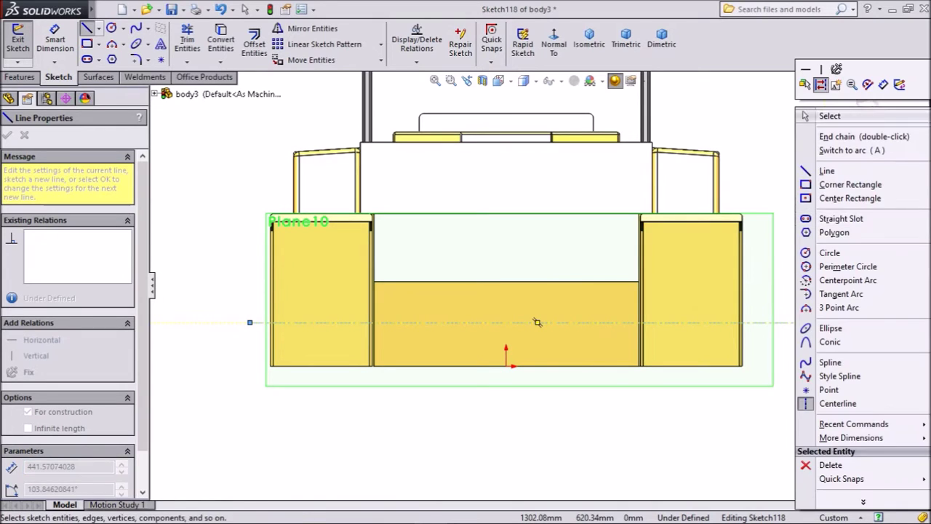
pyautogui.click(829, 116)
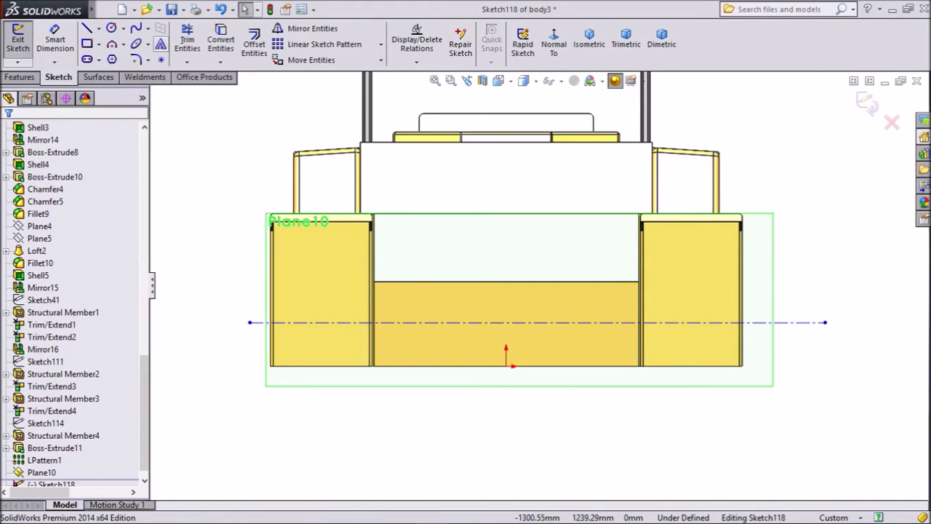
# - Sketch a vertical centerline from the origin up past the horizontal centerline and the body's upper edge
pyautogui.click(98, 28)
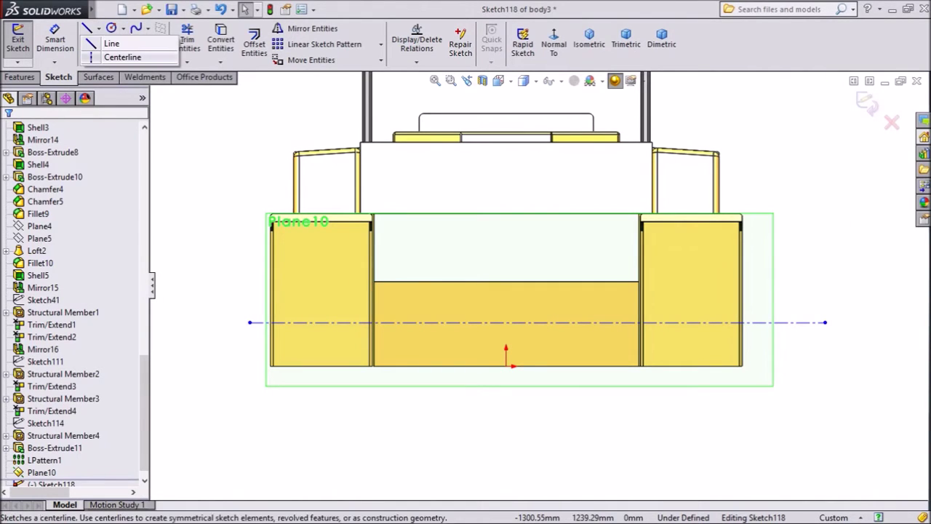
pyautogui.click(120, 58)
pyautogui.click(506, 366)
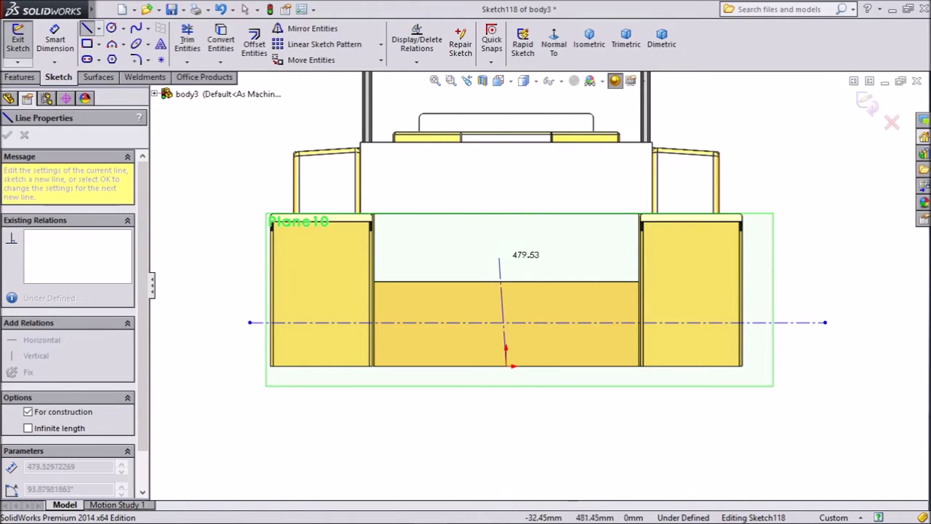
pyautogui.click(506, 236)
pyautogui.rightClick(752, 178)
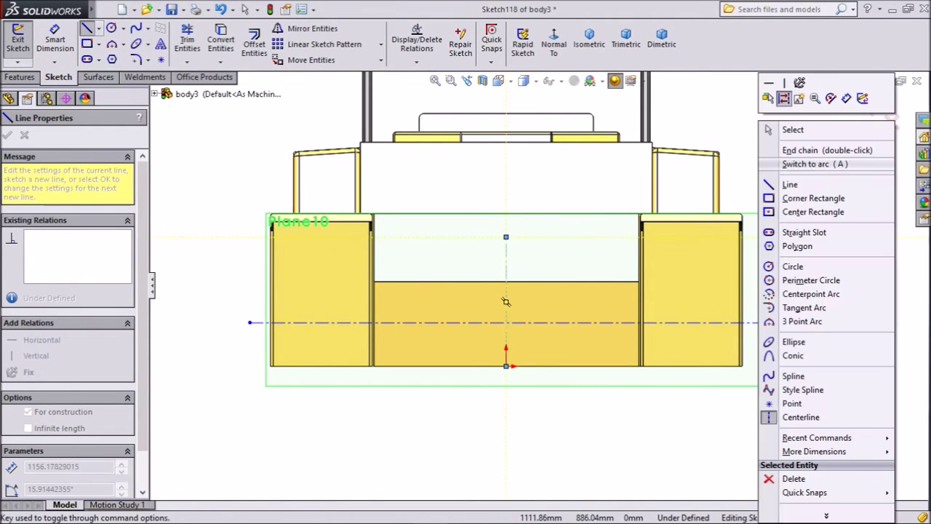
pyautogui.click(778, 128)
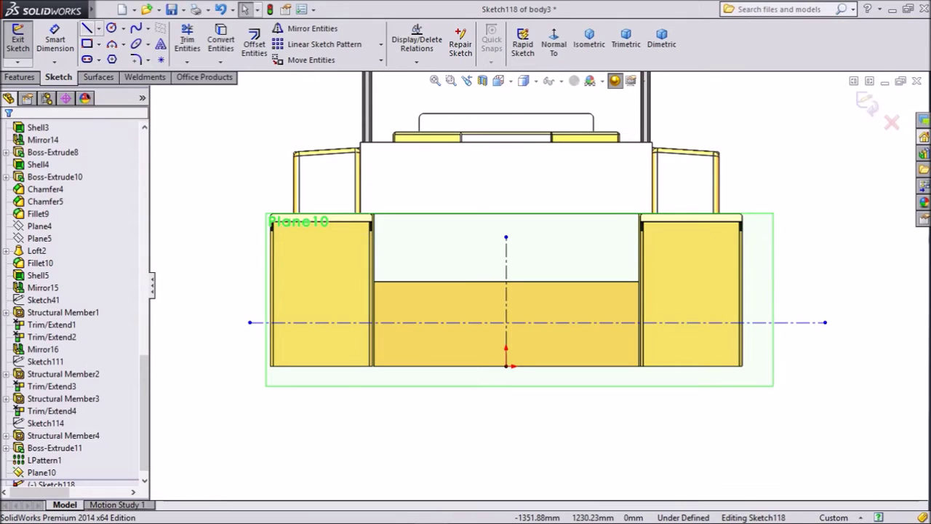
pyautogui.click(86, 27)
pyautogui.scroll(-4, 677, 351)
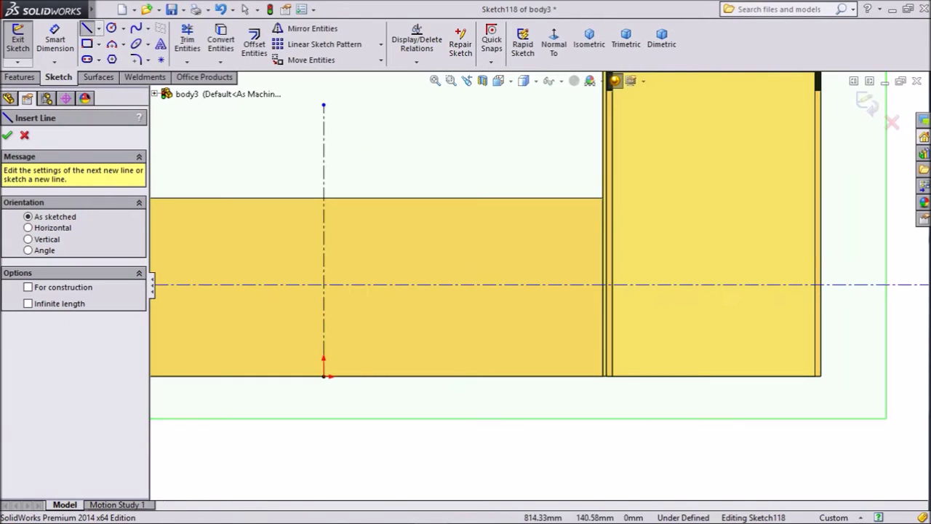
pyautogui.scroll(1, 813, 285)
pyautogui.scroll(-1, 800, 272)
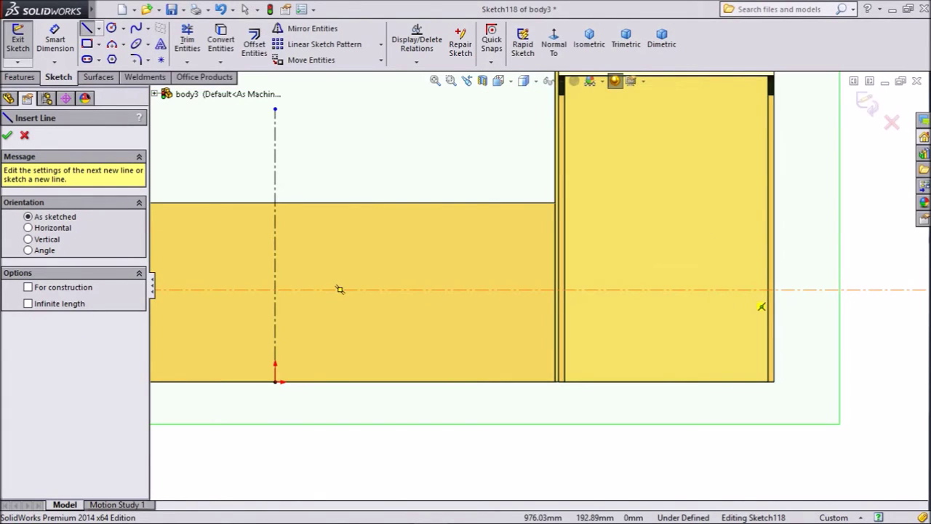
pyautogui.scroll(2, 422, 288)
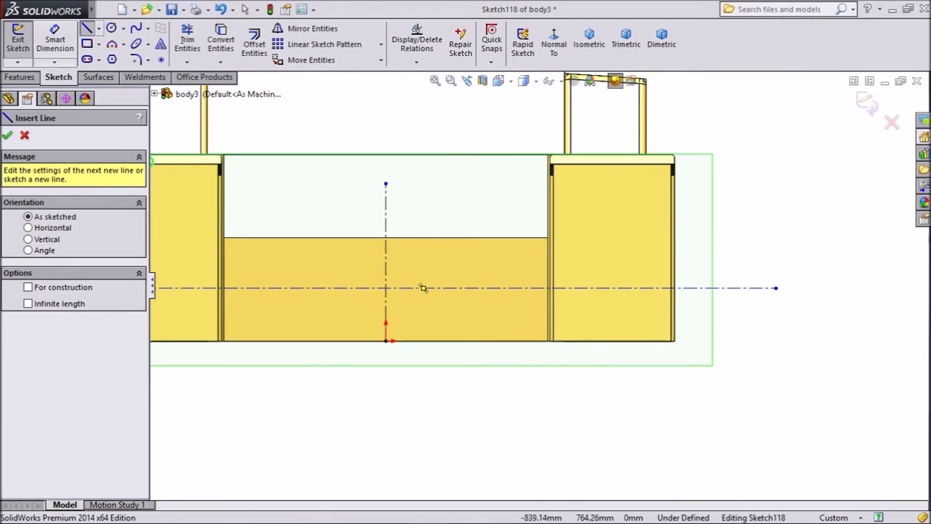
# - Dimension the horizontal centerline 158 mm above the side plate's lower edge
pyautogui.click(55, 40)
pyautogui.click(593, 288)
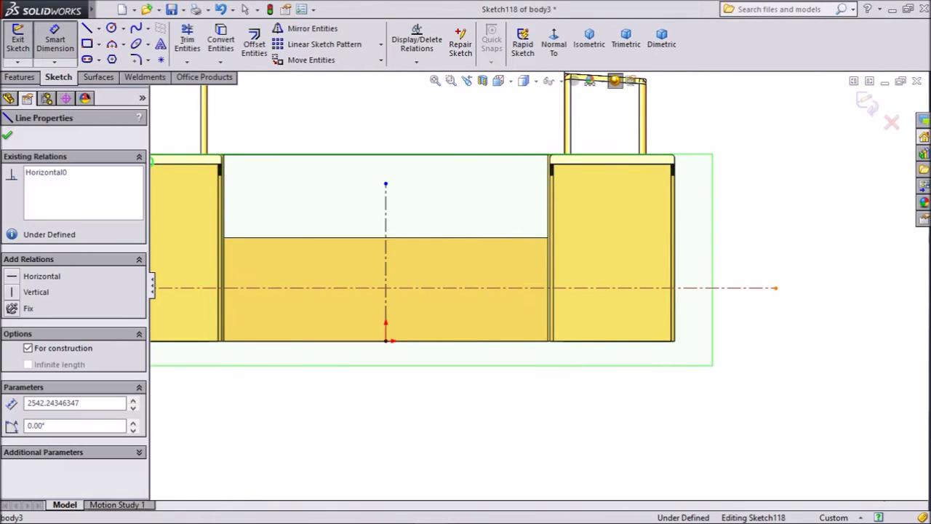
pyautogui.click(616, 340)
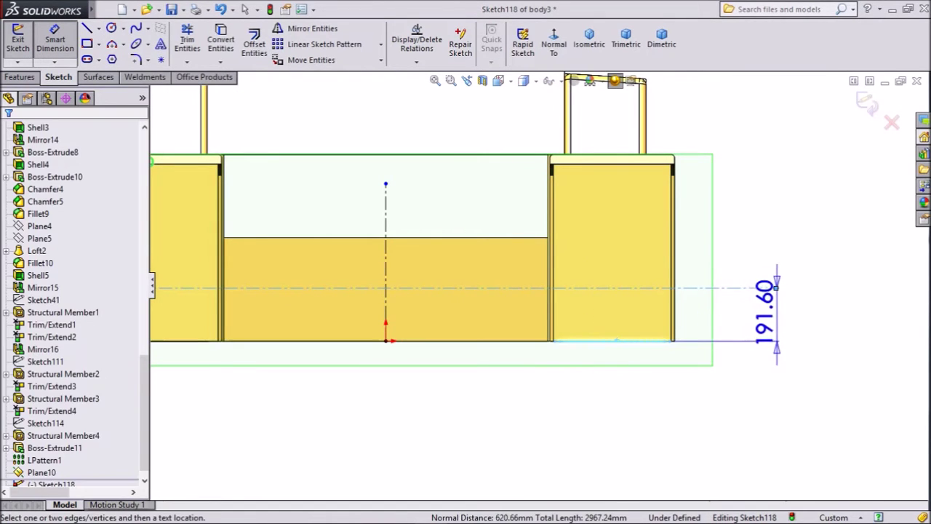
pyautogui.click(772, 288)
pyautogui.write('158')
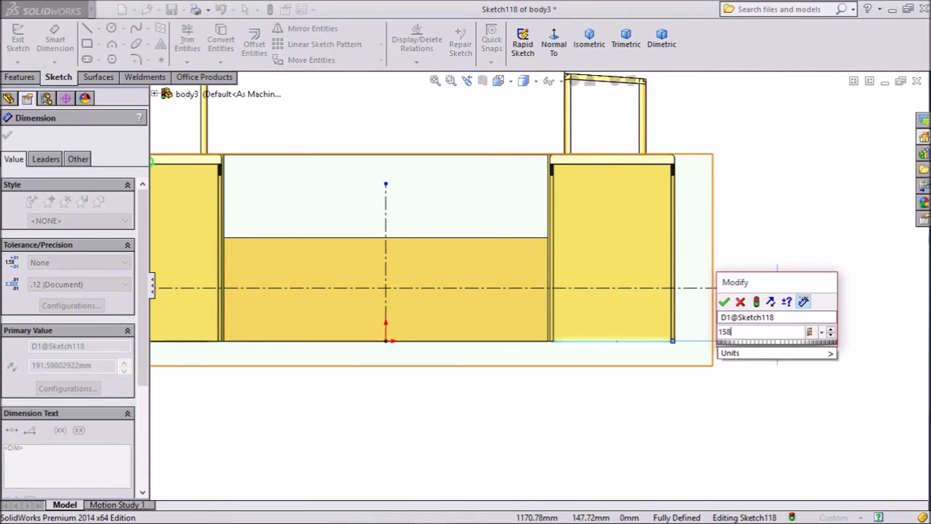
pyautogui.press('Return')
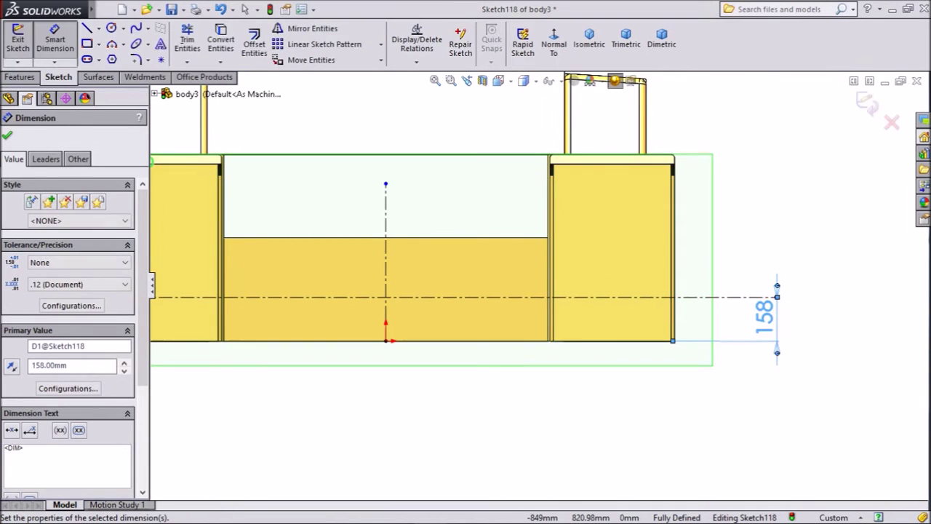
pyautogui.click(54, 40)
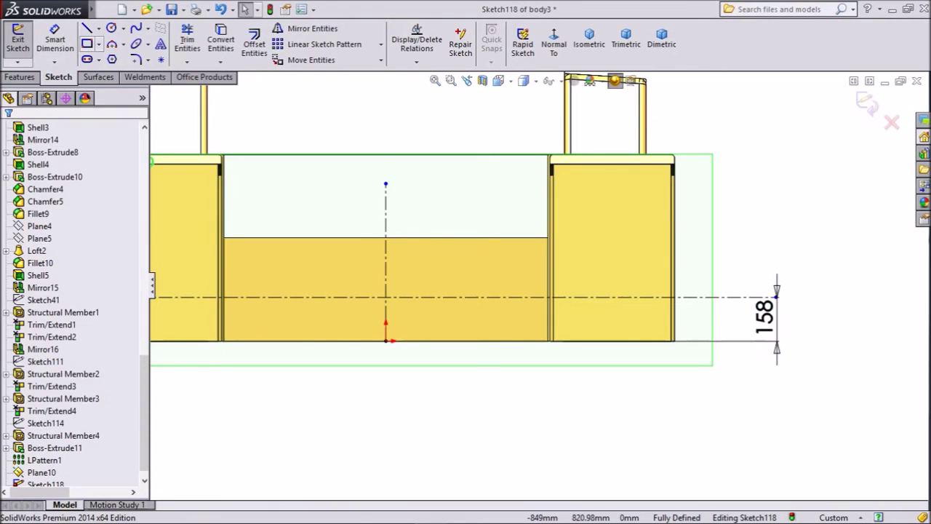
# - Sketch a vertical line about 130 mm up from the horizontal centerline near the side plate's outer edge, continuing the chain into a narrow notch
pyautogui.click(86, 29)
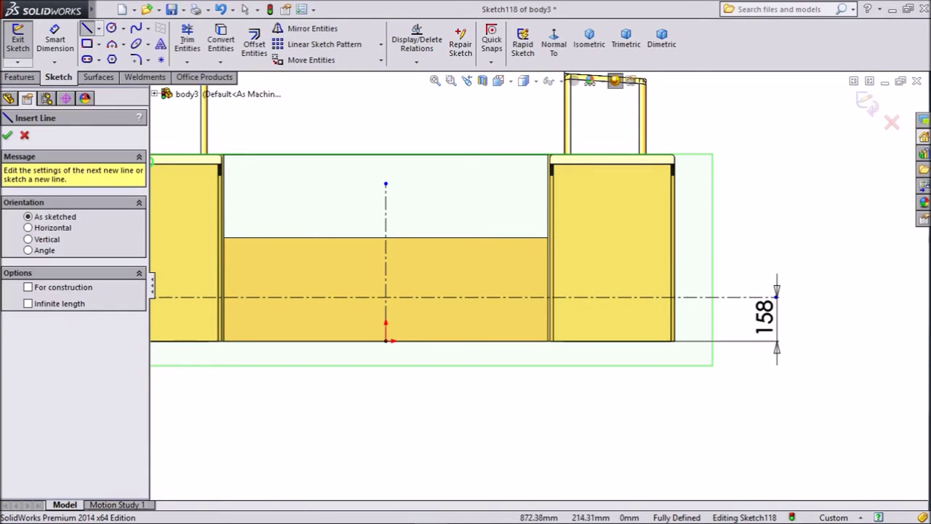
pyautogui.scroll(2, 628, 285)
pyautogui.scroll(-3, 629, 288)
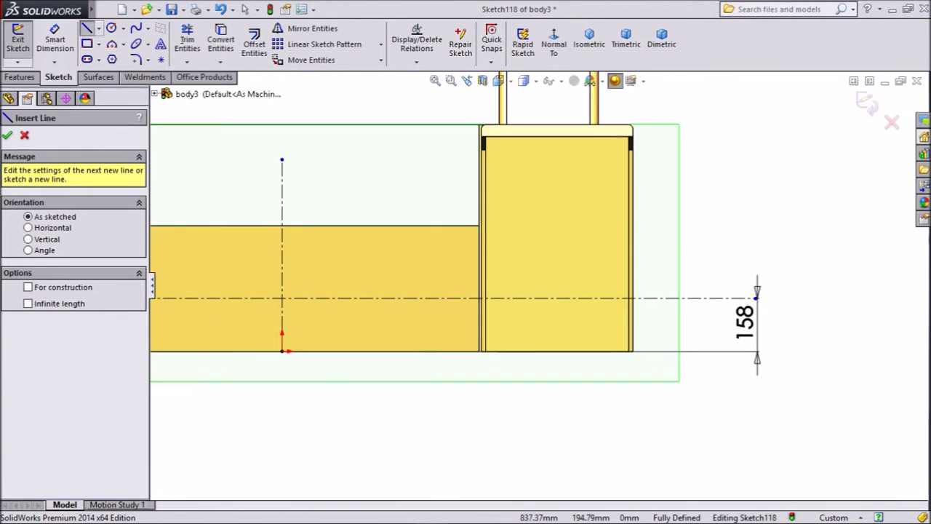
pyautogui.click(610, 298)
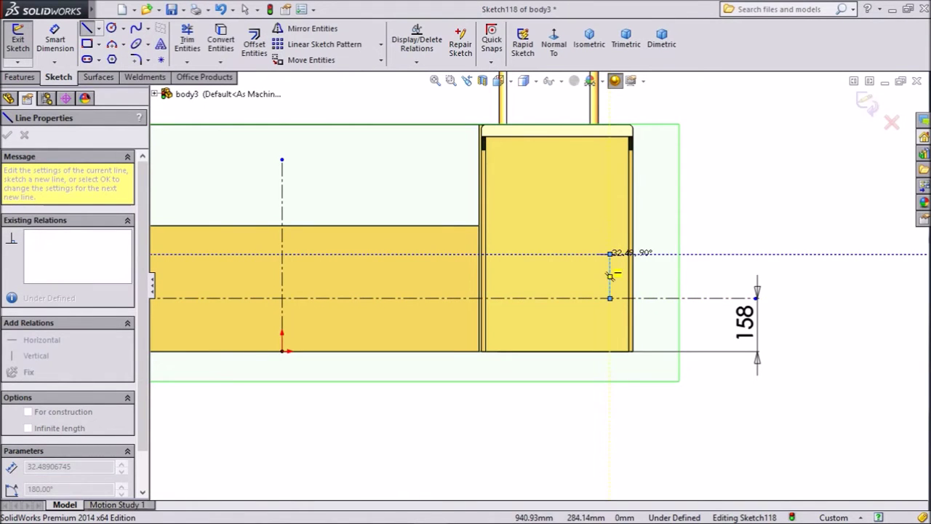
pyautogui.click(610, 256)
pyautogui.scroll(6, 611, 255)
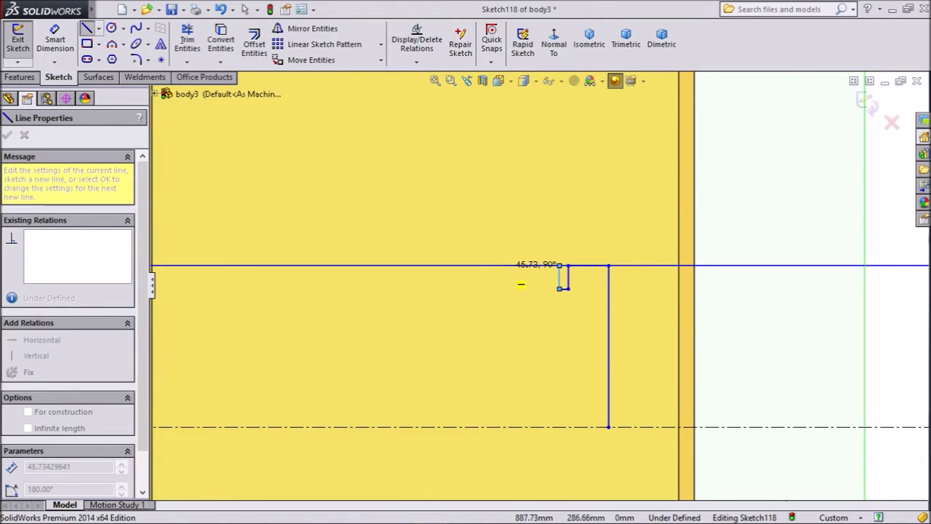
# - Continue the profile inward from the notch with a raised block having a sloped outer corner, a top about 111 mm long and a vertical inner side
pyautogui.click(485, 265)
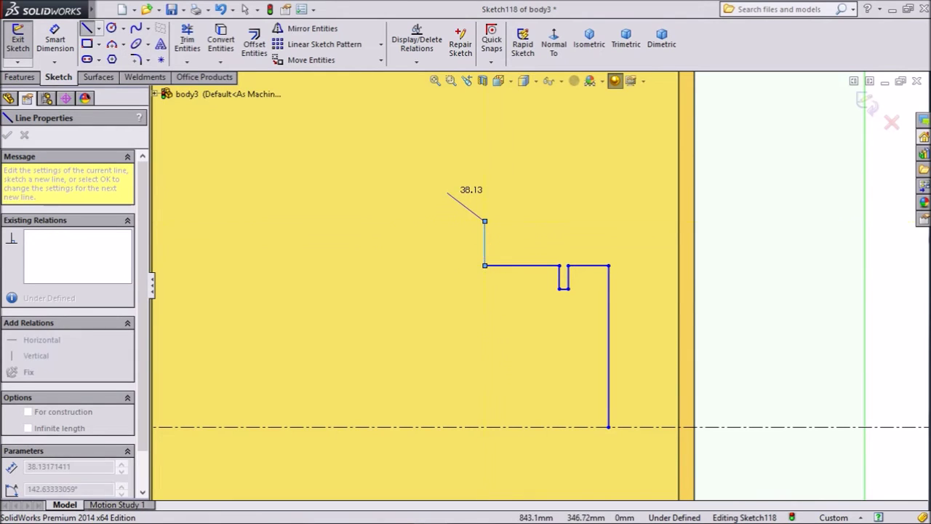
pyautogui.click(447, 193)
pyautogui.doubleClick(310, 192)
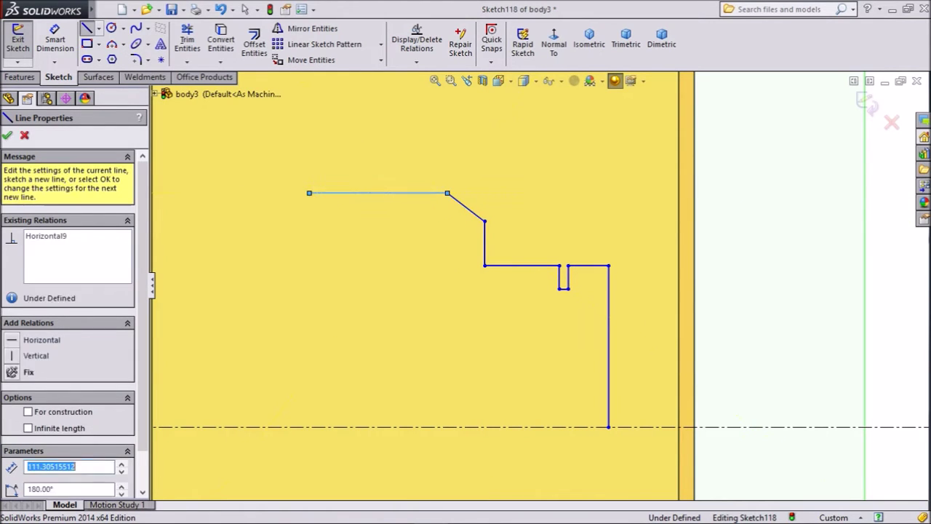
pyautogui.scroll(2, 316, 278)
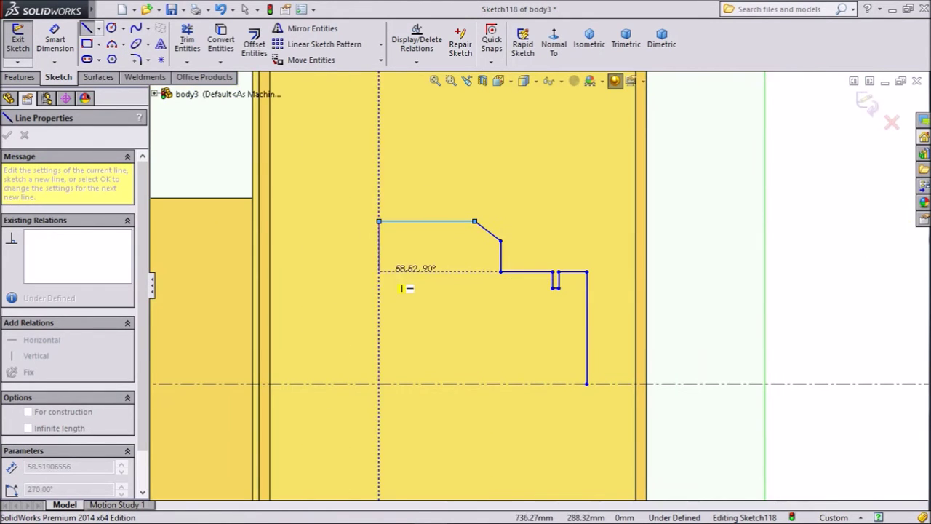
pyautogui.click(378, 270)
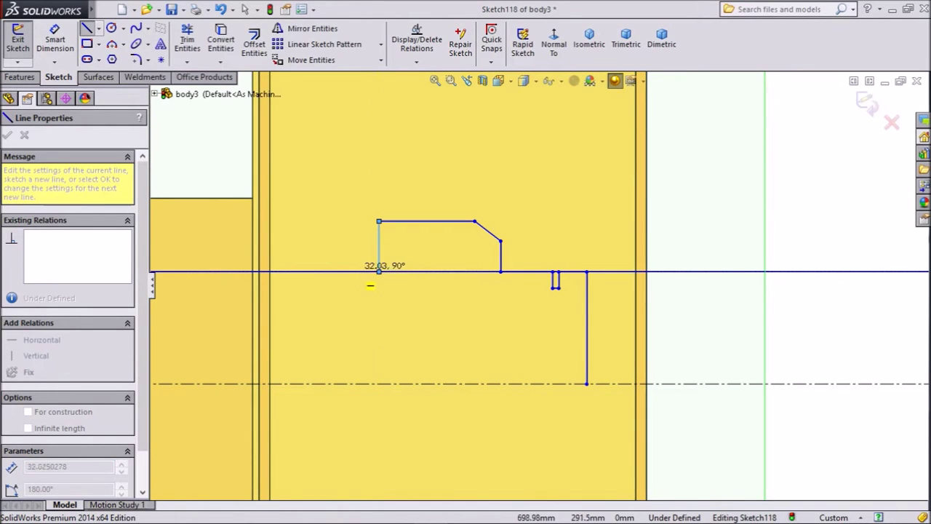
# - Extend the profile horizontally to the side plate's inner edge, add a low raised step, and end with a horizontal line short of the vertical centerline
pyautogui.click(253, 271)
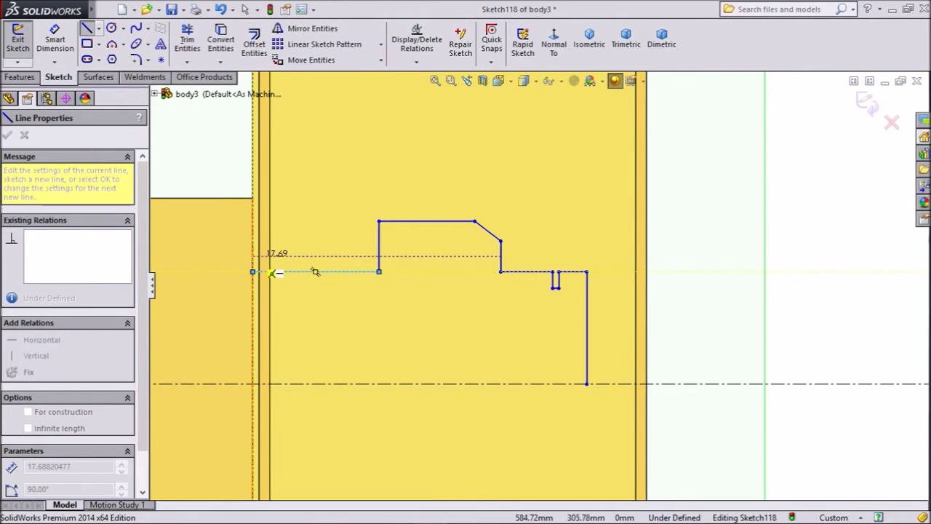
pyautogui.press('f')
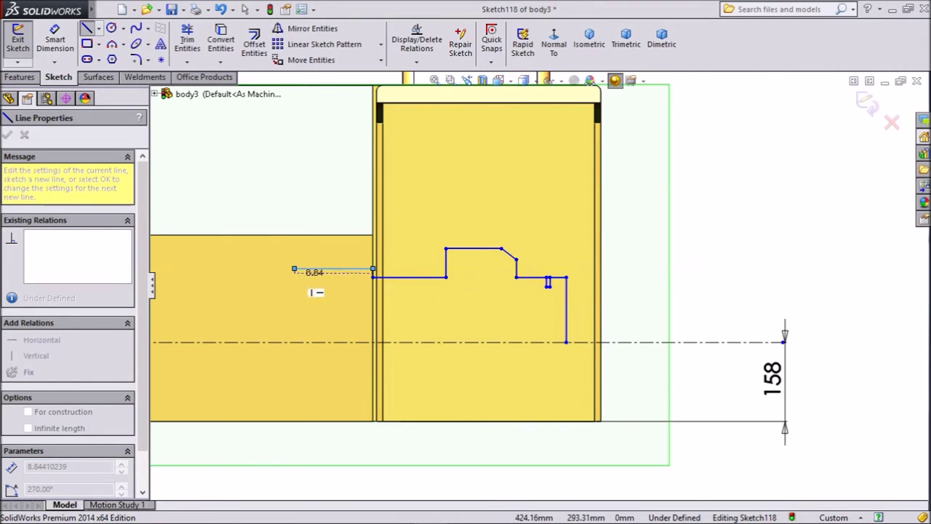
pyautogui.scroll(-3, 311, 286)
pyautogui.click(340, 265)
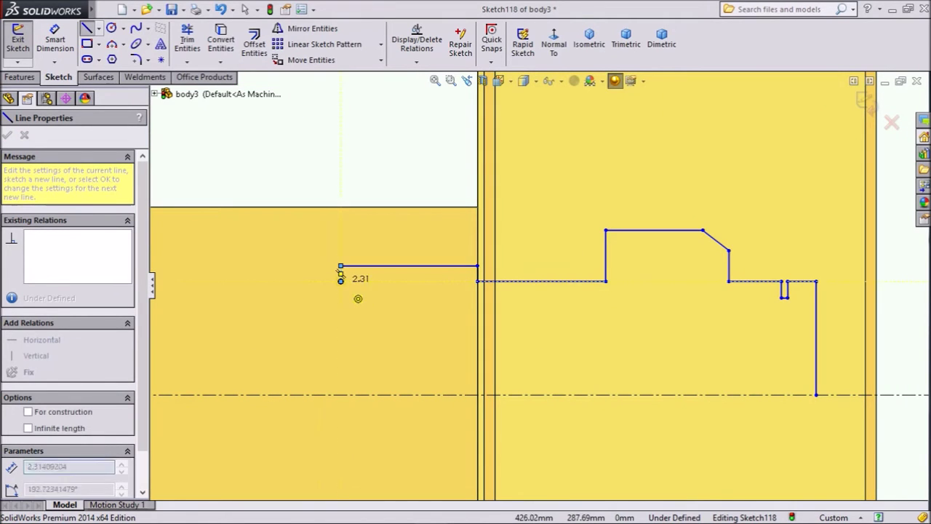
pyautogui.press('z')
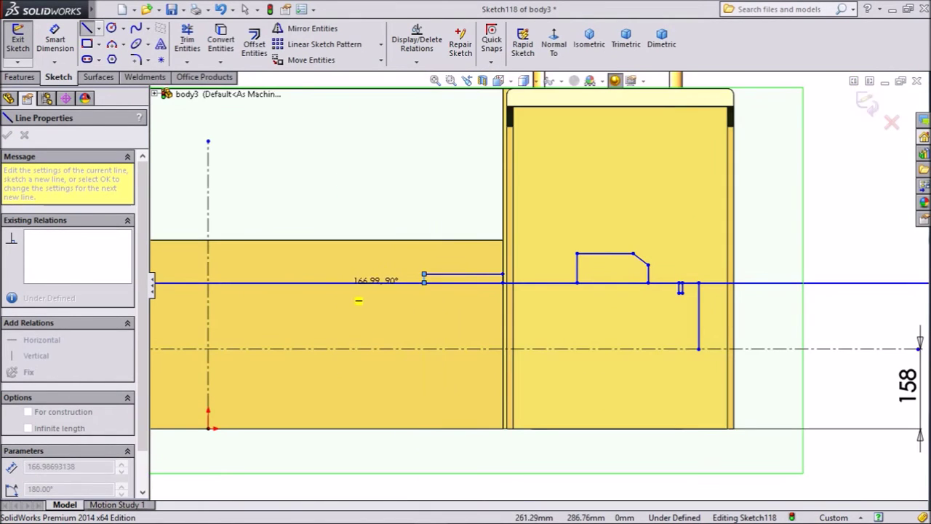
pyautogui.click(340, 282)
pyautogui.rightClick(360, 282)
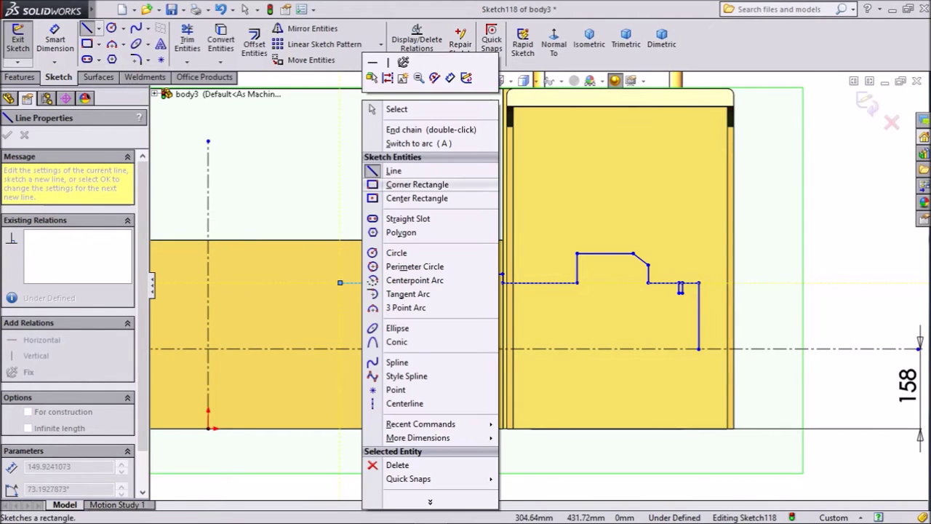
pyautogui.click(390, 109)
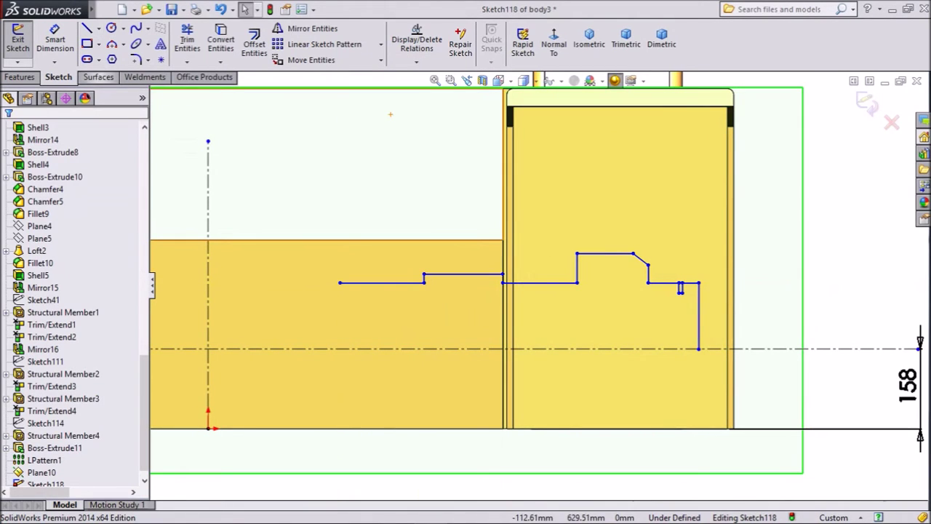
# - Sketch a three-point arc of about 193 mm radius from the profile's open end, curving up toward the vertical centerline
pyautogui.click(123, 44)
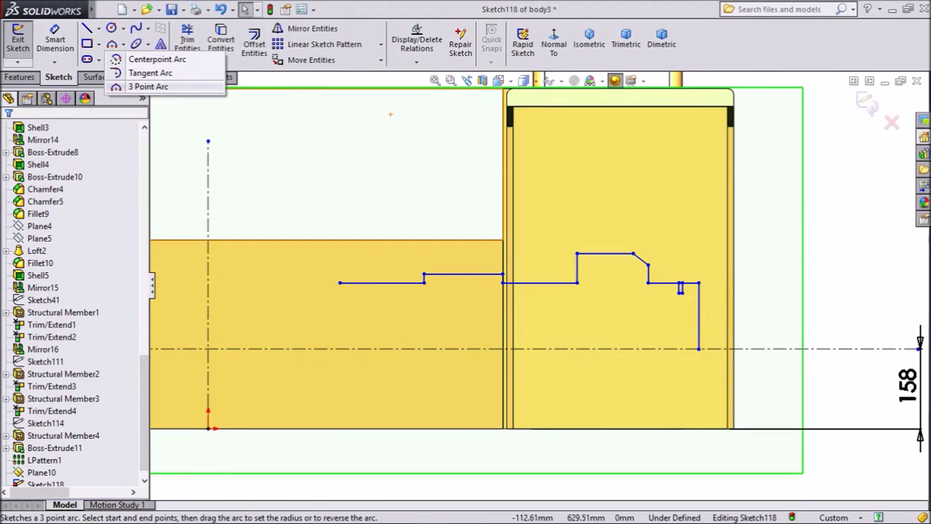
pyautogui.click(148, 87)
pyautogui.scroll(-3, 393, 297)
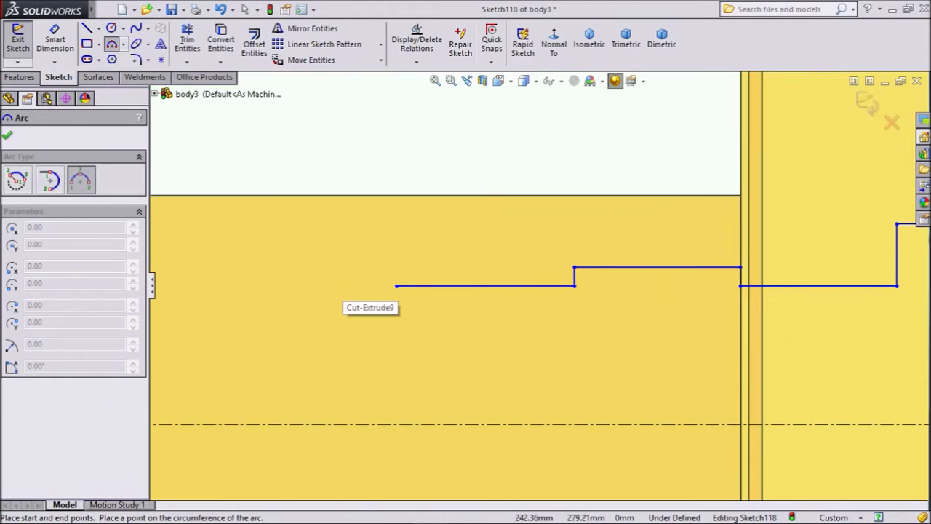
pyautogui.click(397, 286)
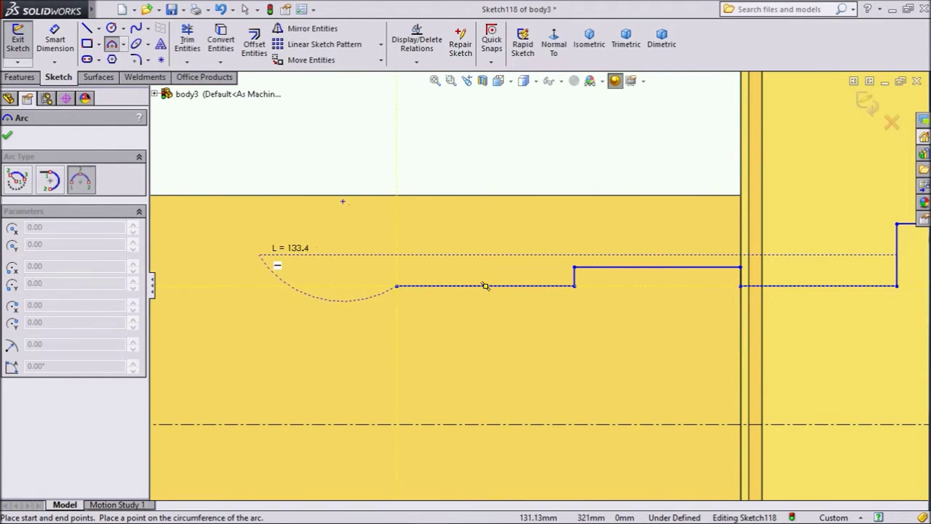
pyautogui.click(258, 255)
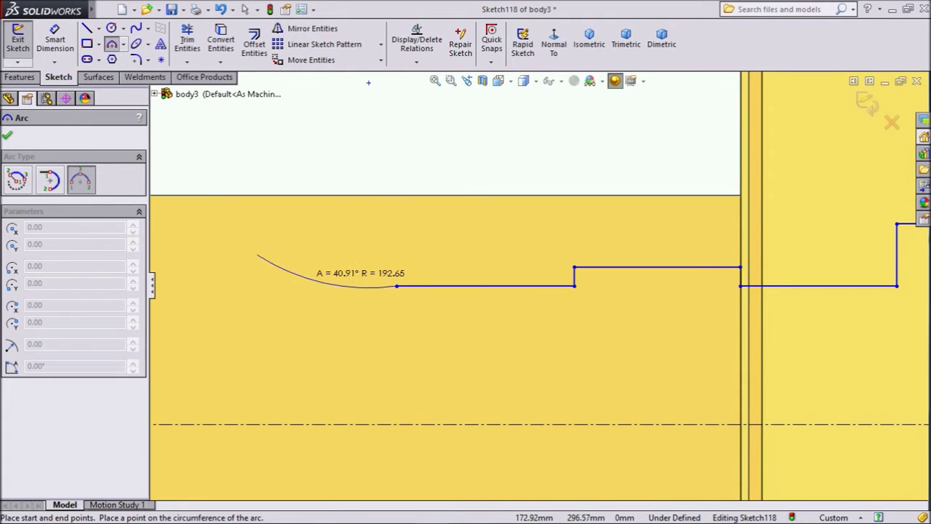
pyautogui.click(303, 277)
# - Sketch an upward-bulging three-point arc of about 379 mm radius from the first arc's end across the vertical centerline
pyautogui.scroll(2, 538, 285)
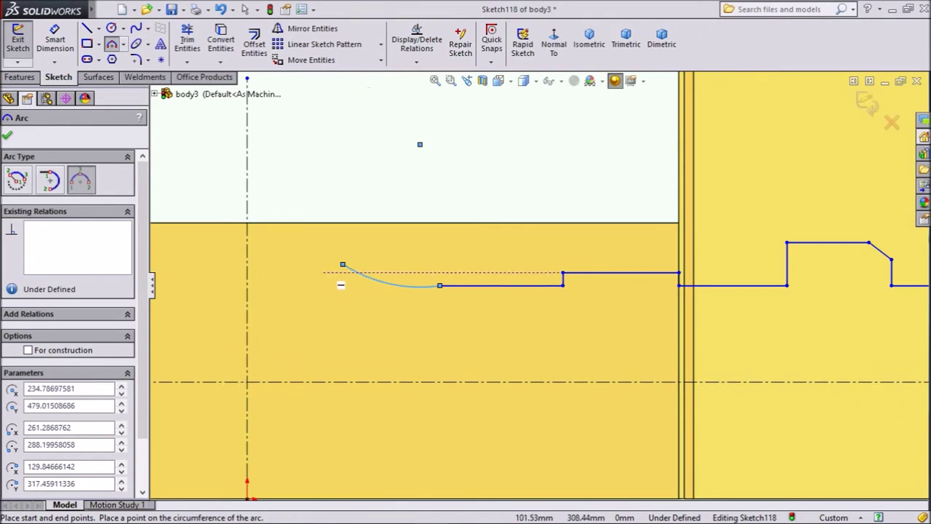
pyautogui.click(343, 264)
pyautogui.scroll(1, 225, 276)
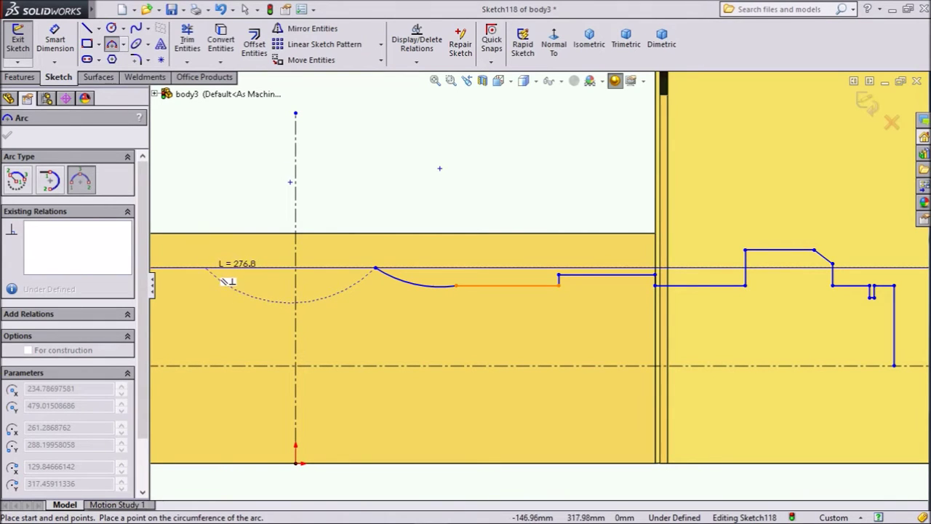
pyautogui.click(206, 267)
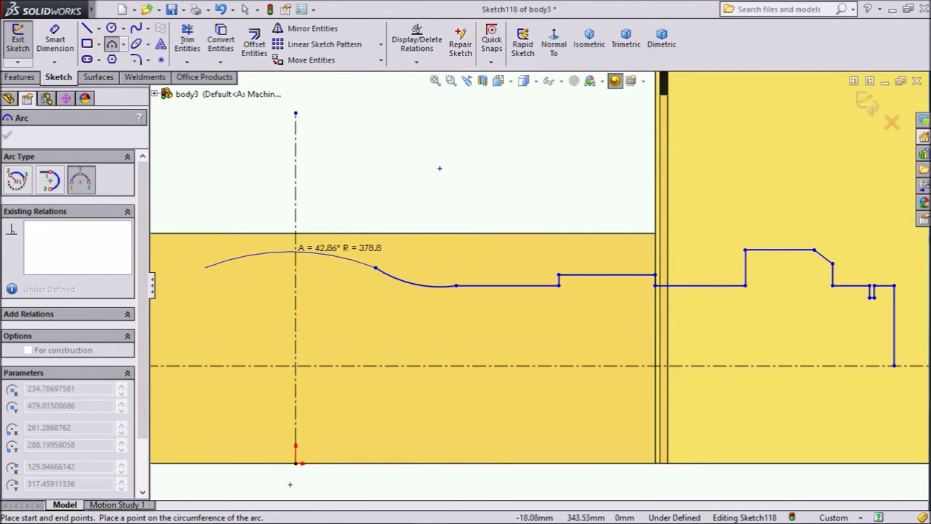
pyautogui.click(295, 250)
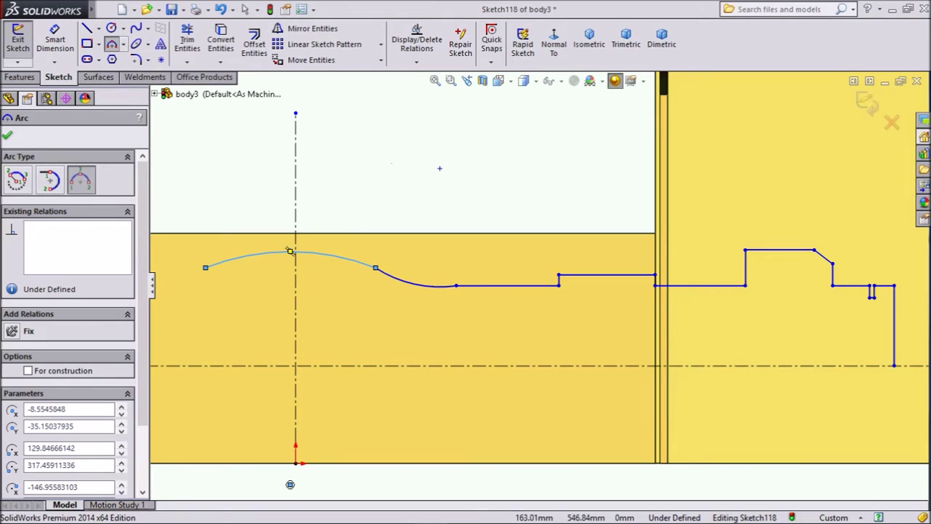
pyautogui.rightClick(397, 125)
pyautogui.click(422, 134)
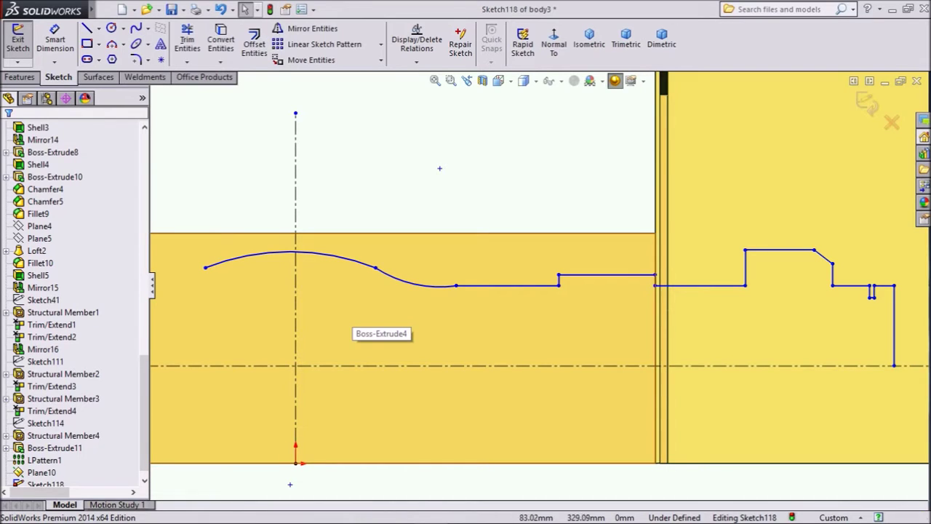
# - Add a horizontal relation between the two endpoints of the arc crossing the vertical centerline
pyautogui.click(376, 268)
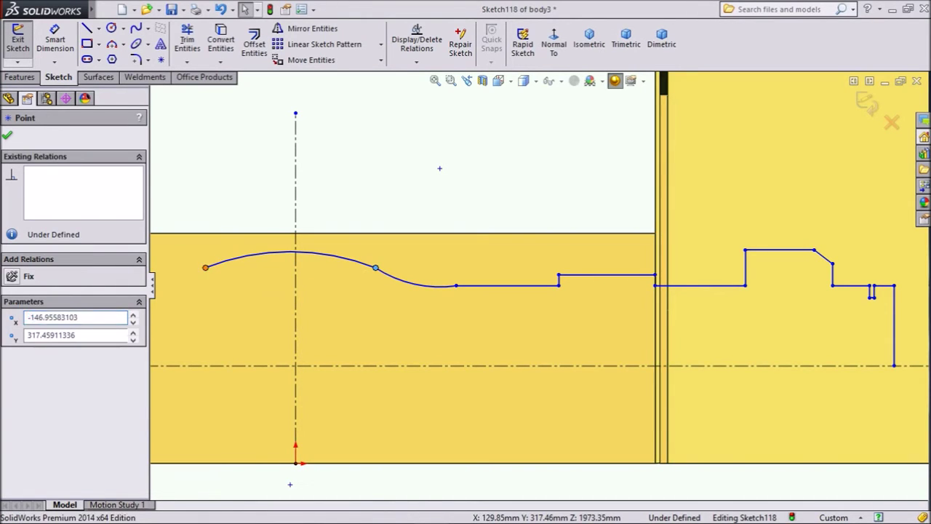
pyautogui.keyDown('ctrl'); pyautogui.click(205, 267); pyautogui.keyUp('ctrl')
pyautogui.click(243, 212)
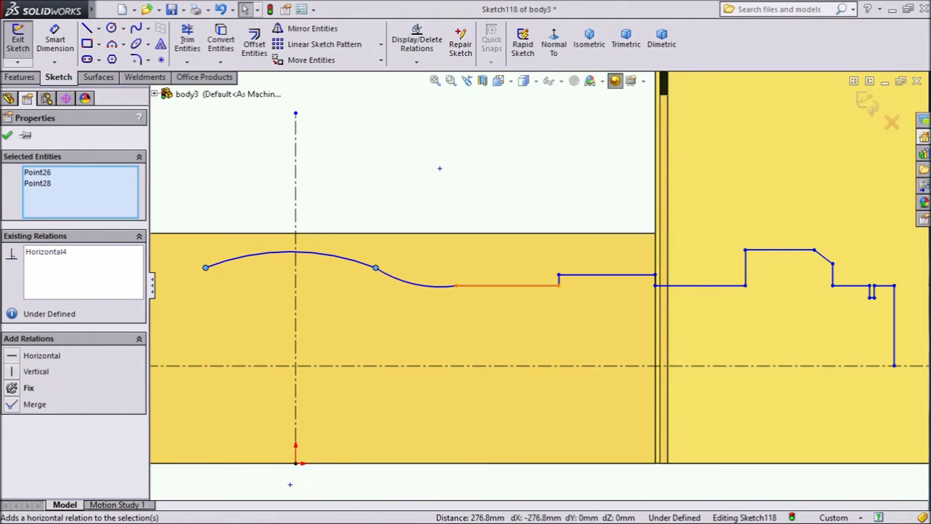
# - Make the smaller arc tangent to the adjoining horizontal profile line
pyautogui.click(508, 285)
pyautogui.click(415, 284)
pyautogui.keyDown('ctrl'); pyautogui.click(502, 286); pyautogui.keyUp('ctrl')
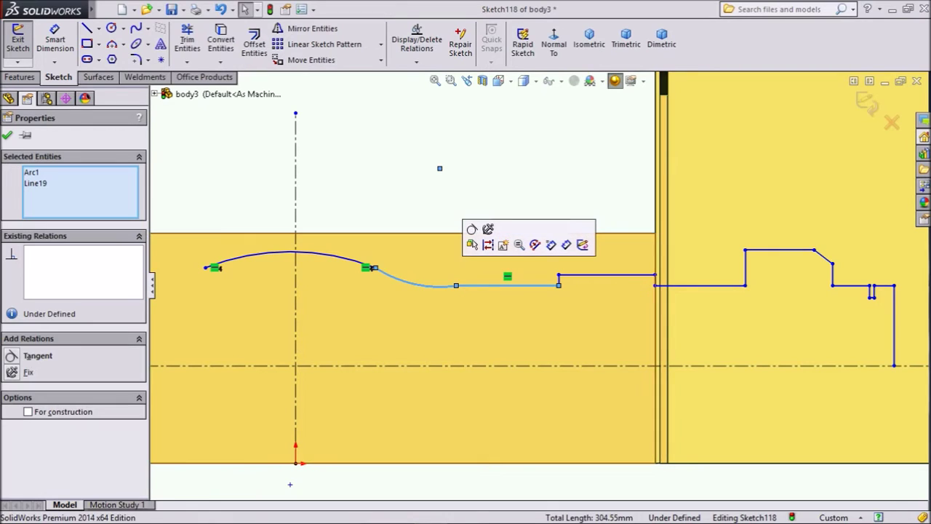
pyautogui.click(472, 229)
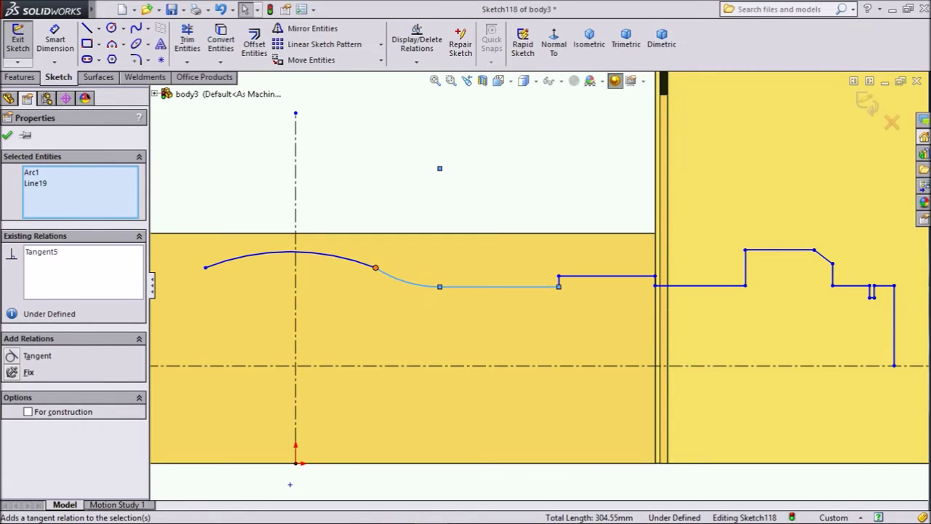
# - Make the two connected arcs tangent to each other
pyautogui.click(355, 260)
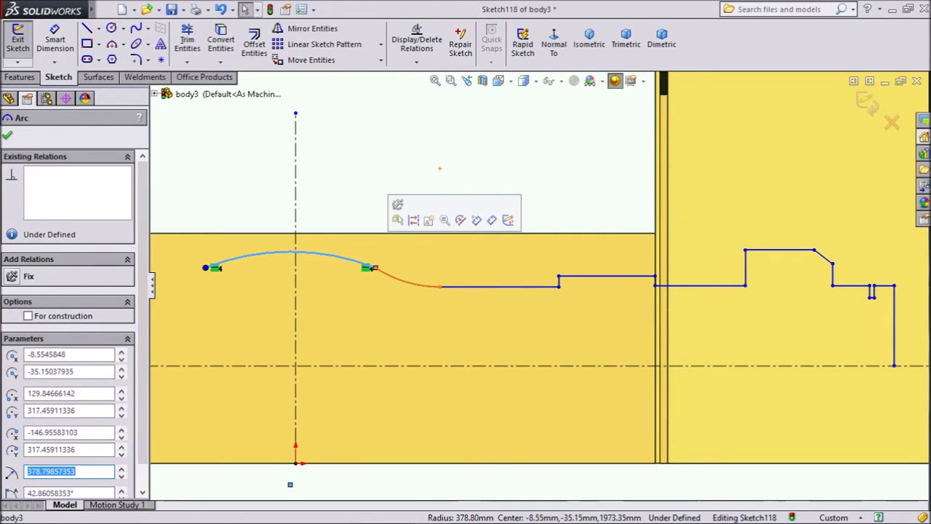
pyautogui.keyDown('ctrl'); pyautogui.click(408, 282); pyautogui.keyUp('ctrl')
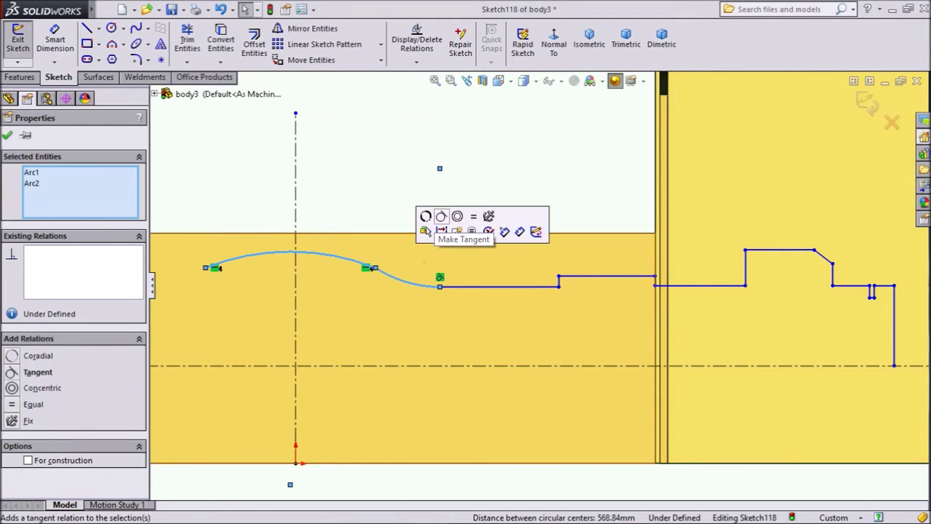
pyautogui.click(472, 231)
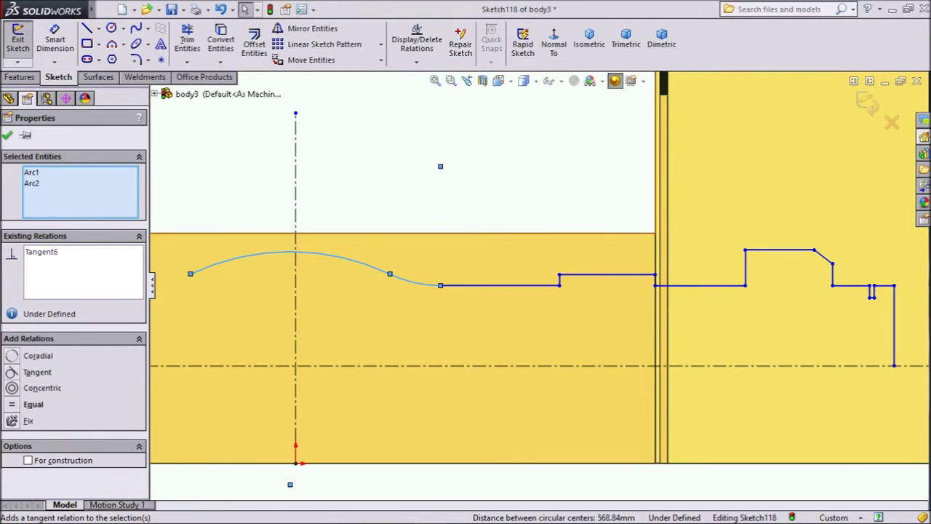
pyautogui.press('Escape')
# - Dimension the vertical line at the profile's right end down to the horizontal centerline as 100 mm
pyautogui.scroll(3, 336, 306)
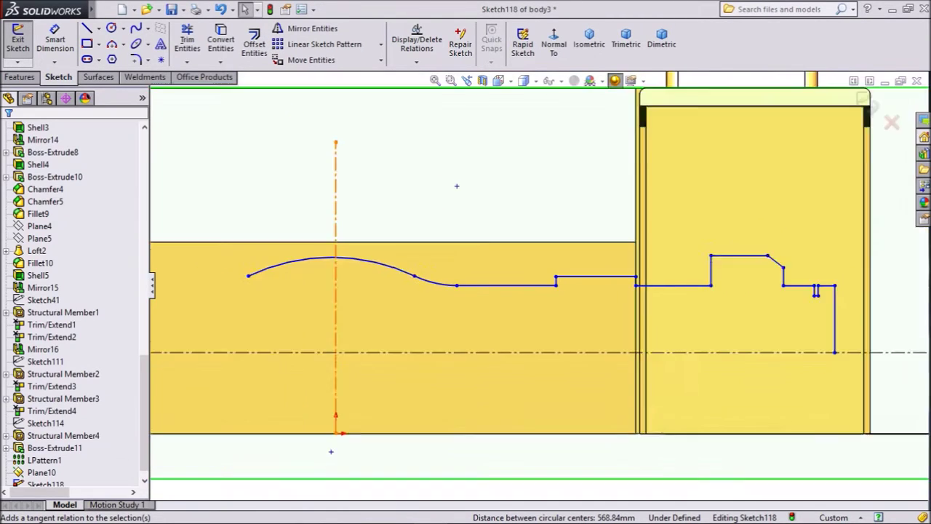
pyautogui.scroll(-2, 856, 294)
pyautogui.scroll(2, 636, 316)
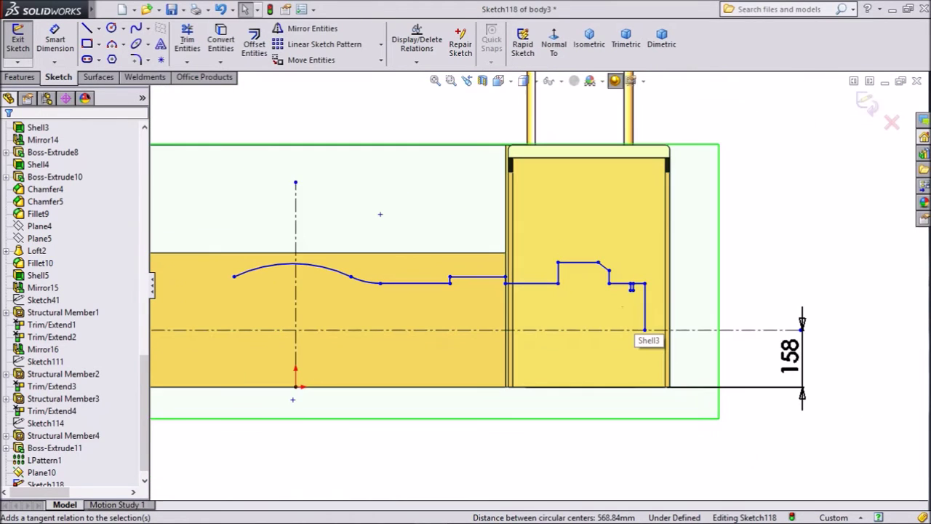
pyautogui.click(55, 40)
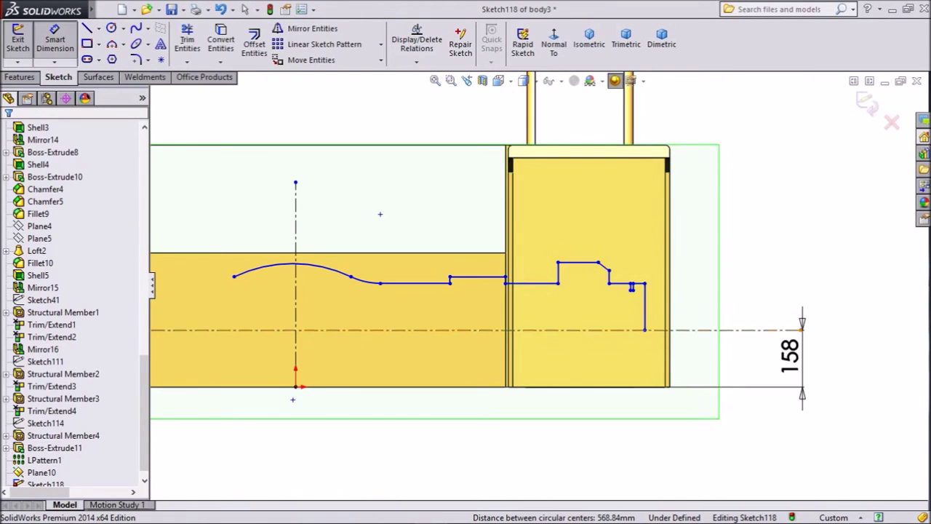
pyautogui.scroll(-3, 680, 338)
pyautogui.click(605, 269)
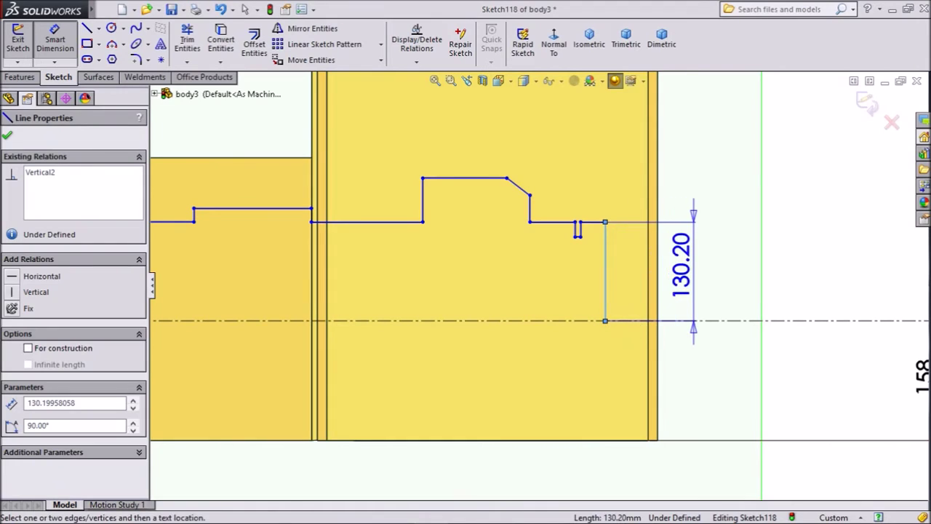
pyautogui.click(695, 271)
pyautogui.write('100')
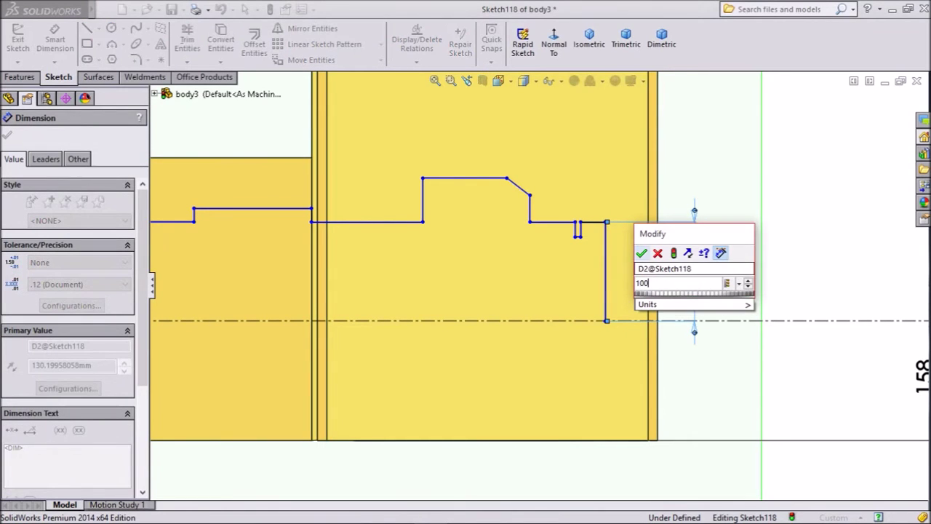
pyautogui.press('Return')
# - Dimension the short horizontal line between the small groove and the profile's right end as 10 mm
pyautogui.scroll(-2, 611, 233)
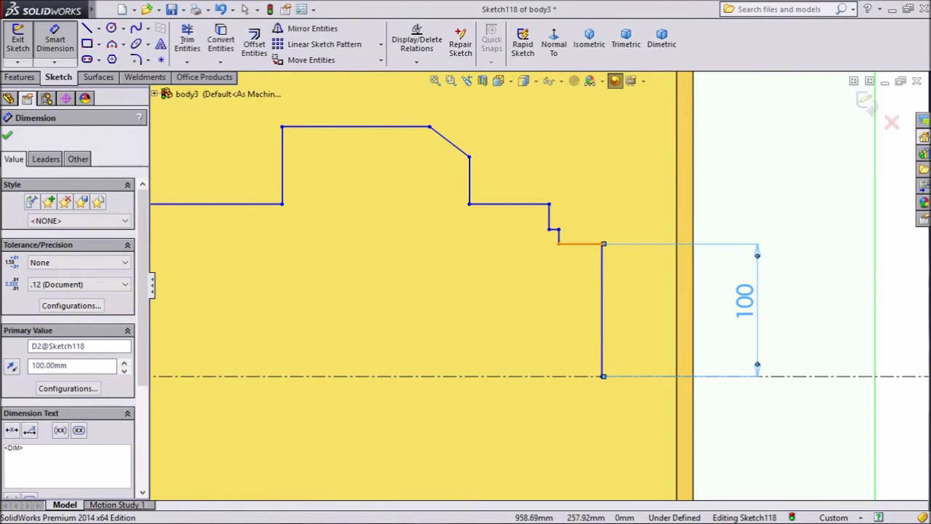
pyautogui.click(581, 243)
pyautogui.click(582, 198)
pyautogui.write('1')
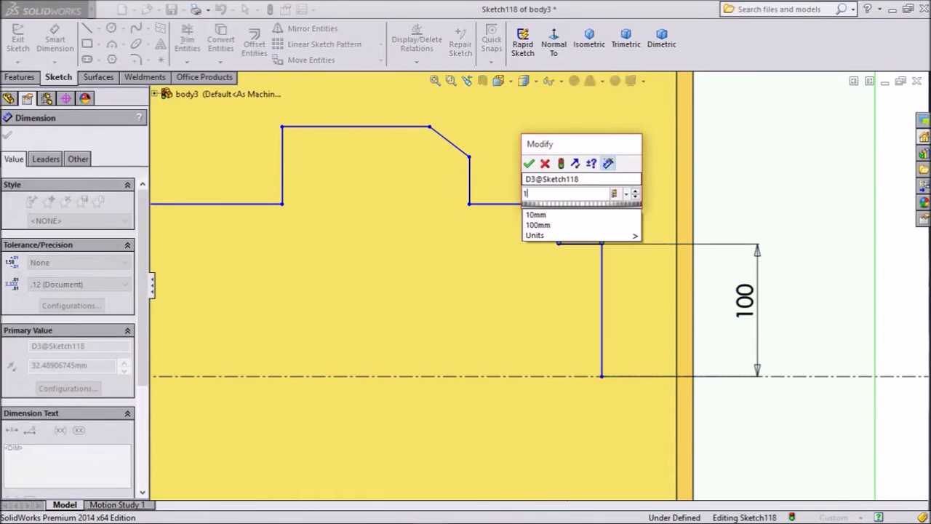
pyautogui.write('0')
pyautogui.press('Return')
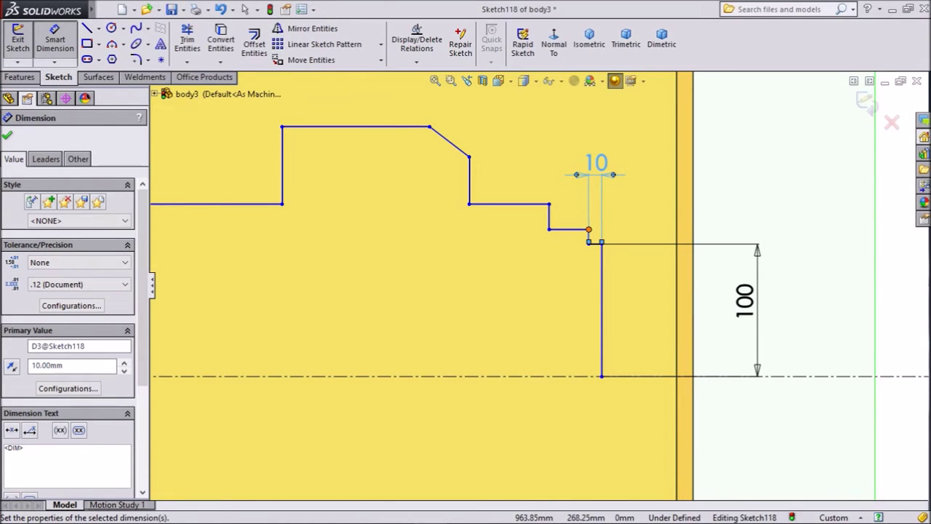
pyautogui.click(589, 229)
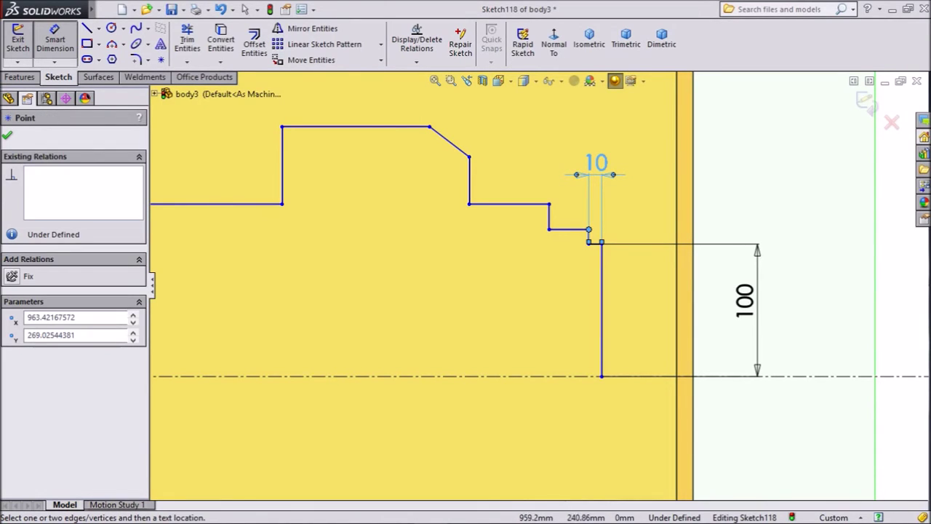
pyautogui.click(565, 229)
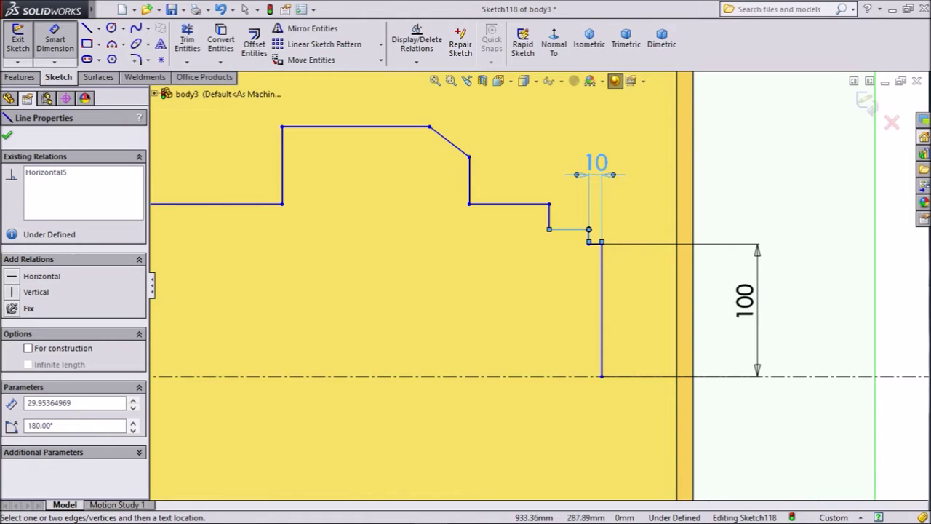
pyautogui.click(569, 183)
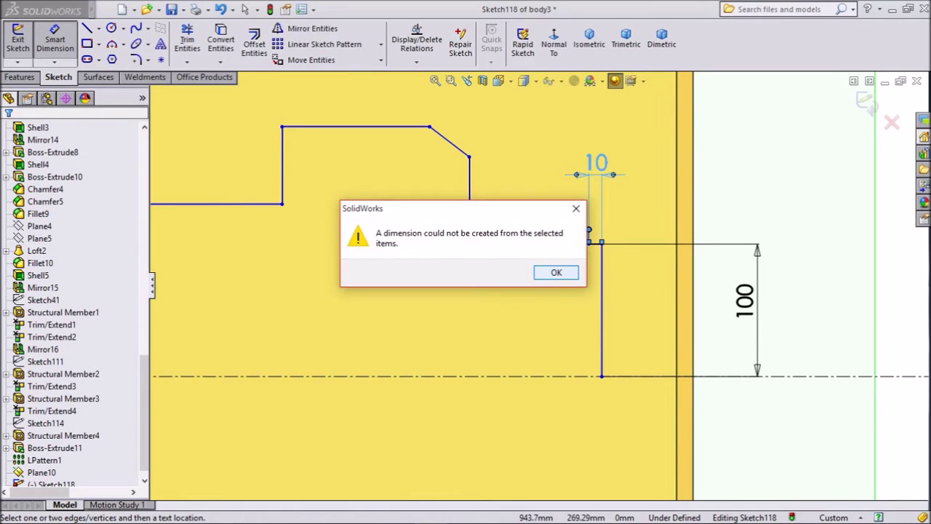
pyautogui.press('Return')
# - Dimension the small groove's width between the two endpoints of its short horizontal line as 2 mm
pyautogui.click(549, 229)
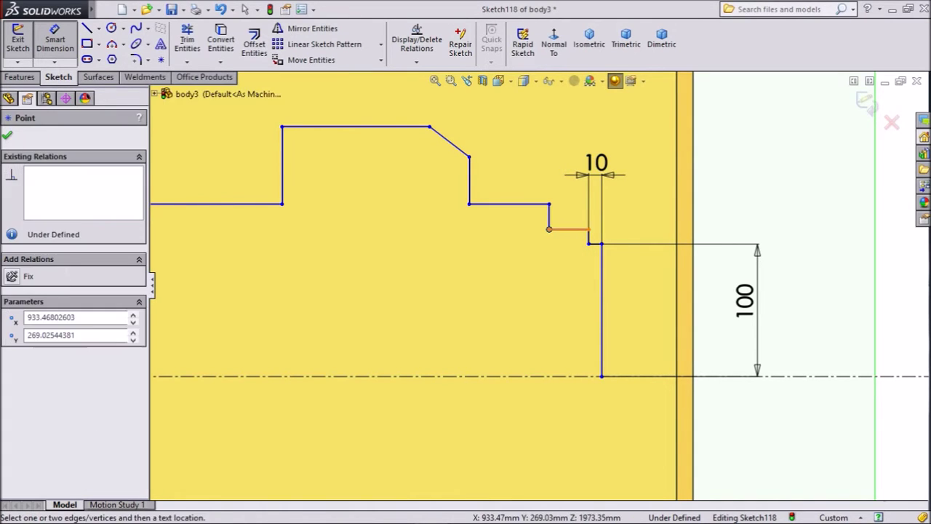
pyautogui.click(588, 229)
pyautogui.click(550, 291)
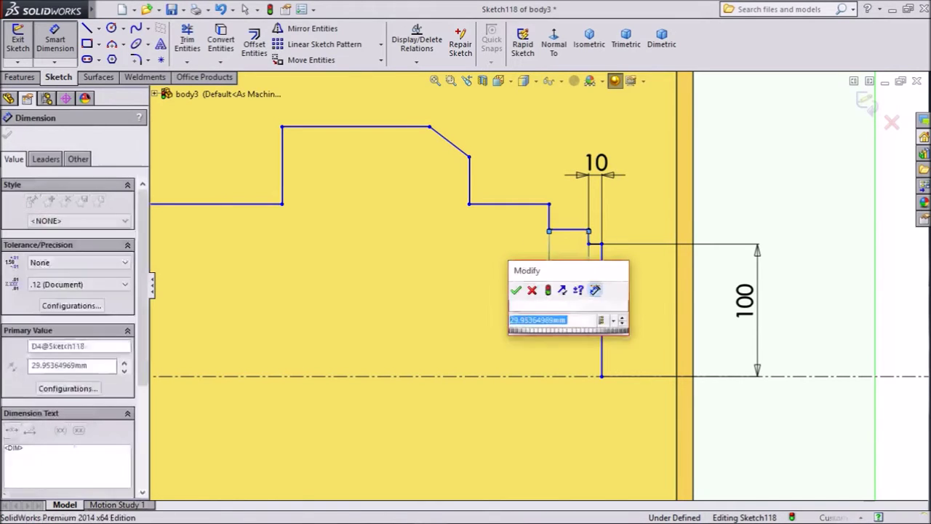
pyautogui.write('2')
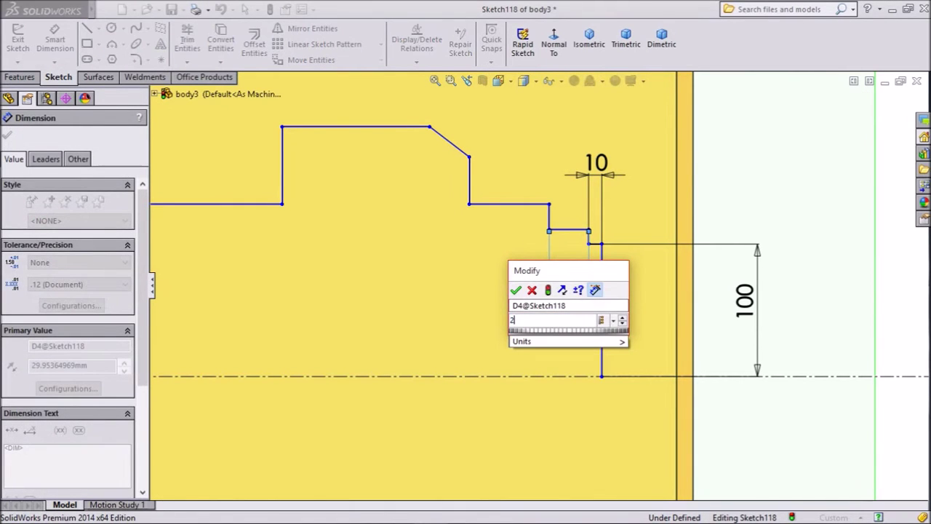
pyautogui.click(562, 289)
pyautogui.click(563, 289)
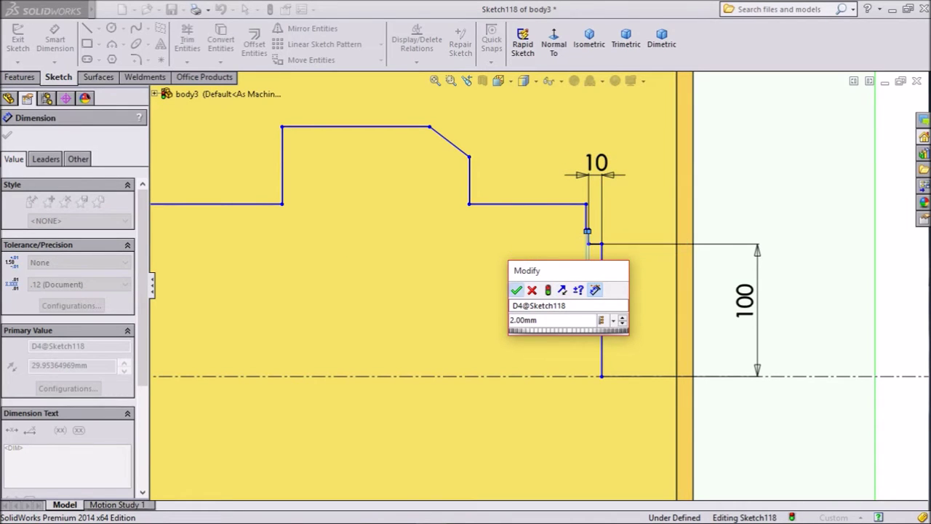
pyautogui.click(516, 289)
pyautogui.scroll(-3, 597, 244)
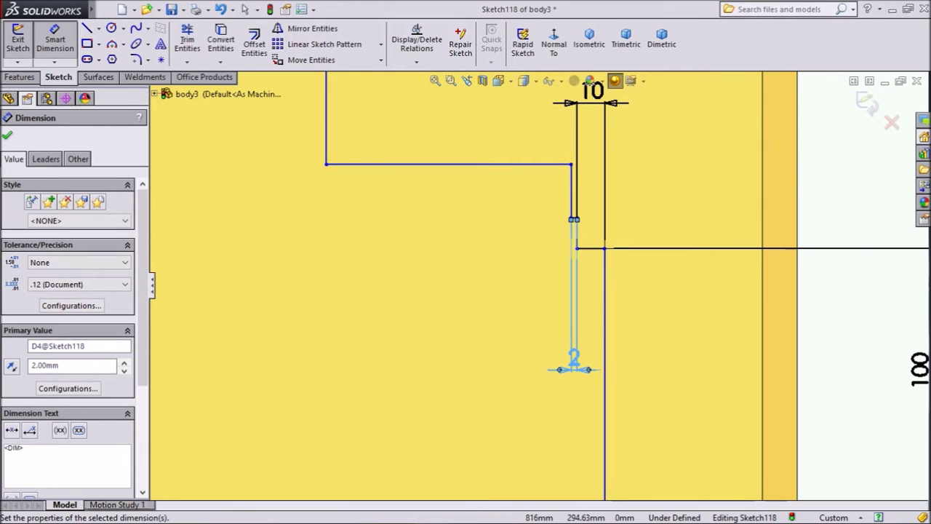
pyautogui.press('Escape')
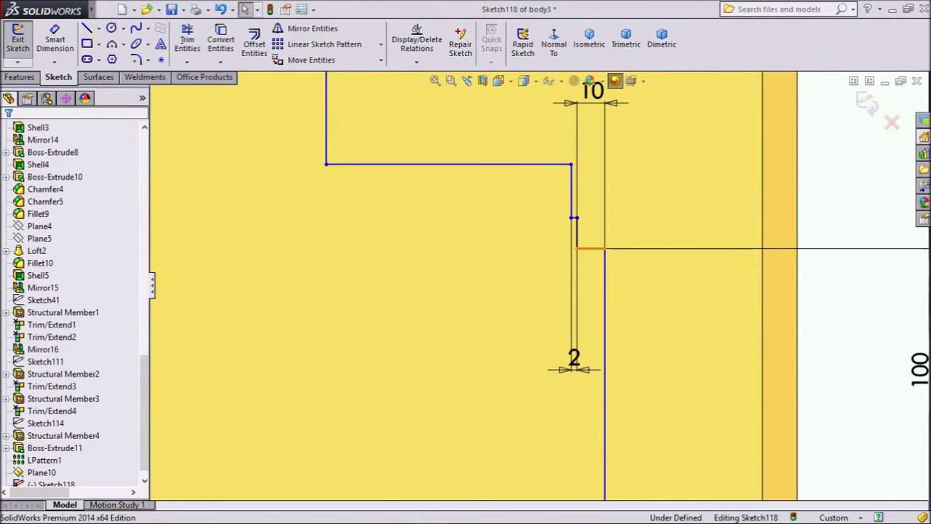
# - Make the 10 mm horizontal line collinear with the longer horizontal line on the other side of the groove
pyautogui.click(590, 249)
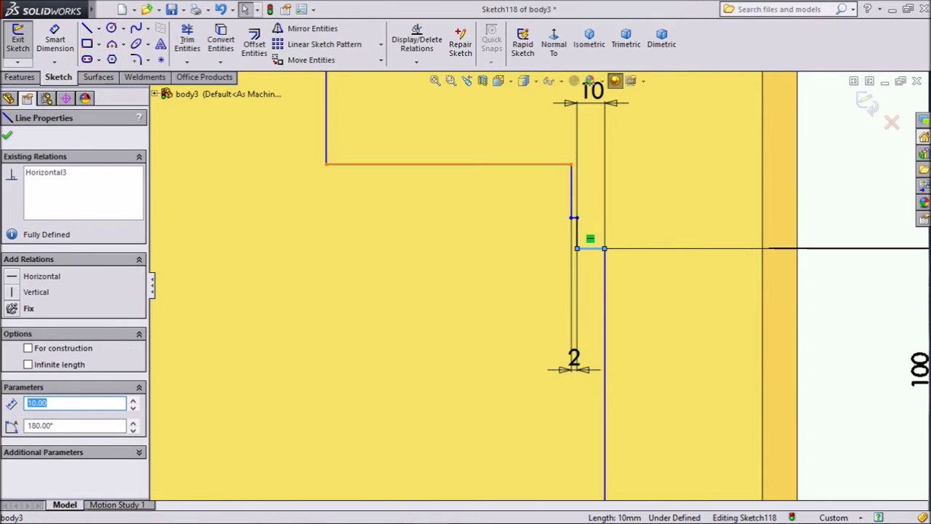
pyautogui.keyDown('ctrl'); pyautogui.click(556, 164); pyautogui.keyUp('ctrl')
pyautogui.click(588, 107)
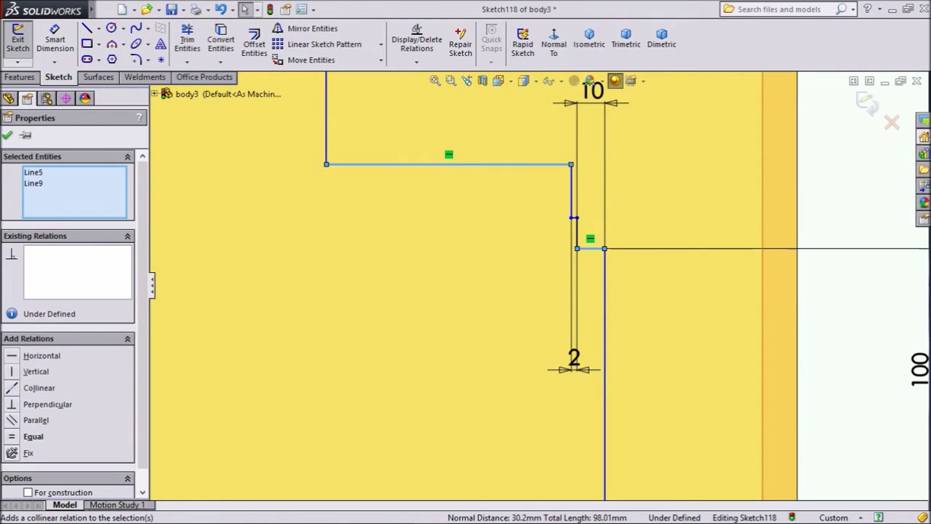
pyautogui.scroll(-1, 597, 241)
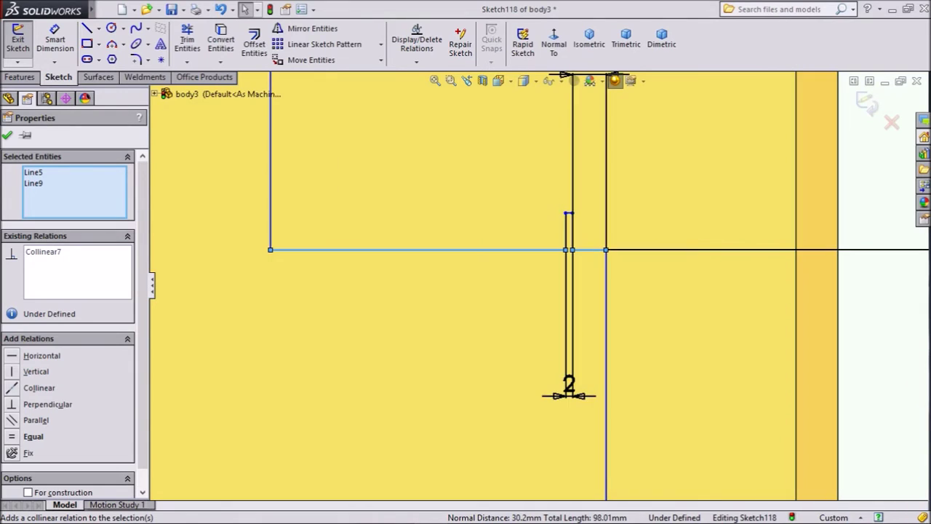
pyautogui.scroll(1, 539, 286)
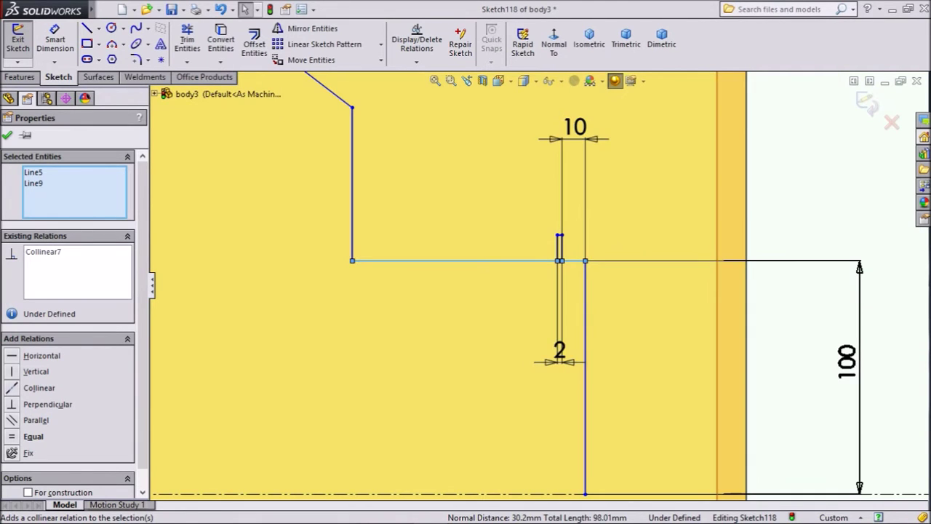
pyautogui.press('Escape')
# - Move the small groove's floor down so it lies about 16.6 mm below the collinear lines
pyautogui.scroll(-2, 567, 252)
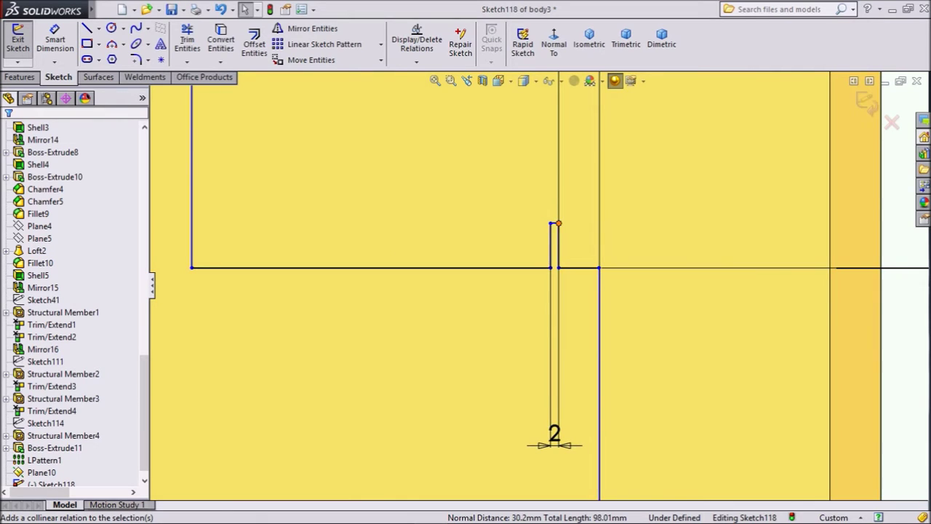
pyautogui.scroll(-1, 558, 218)
pyautogui.moveTo(558, 230); pyautogui.dragTo(558, 393)
pyautogui.scroll(3, 558, 393)
pyautogui.scroll(1, 536, 285)
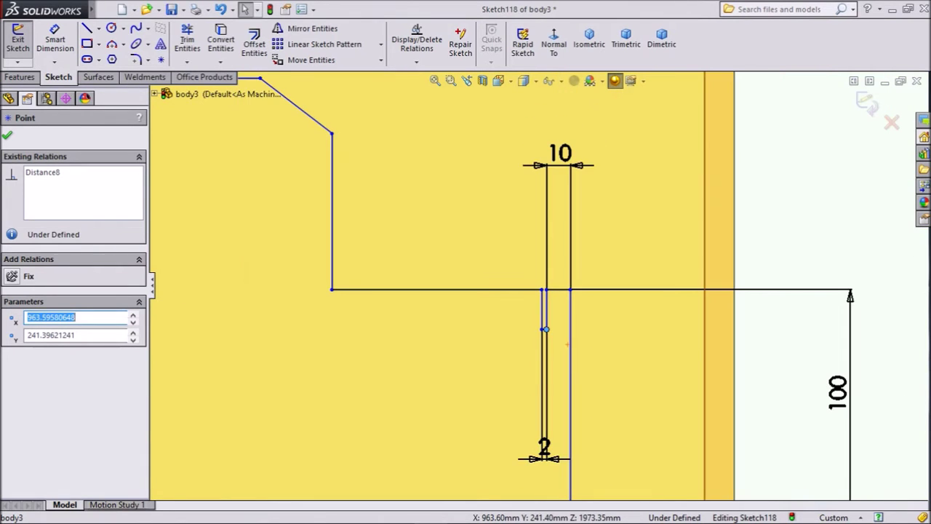
# - Dimension the small groove's depth along its left vertical side as 15 mm
pyautogui.scroll(-2, 550, 340)
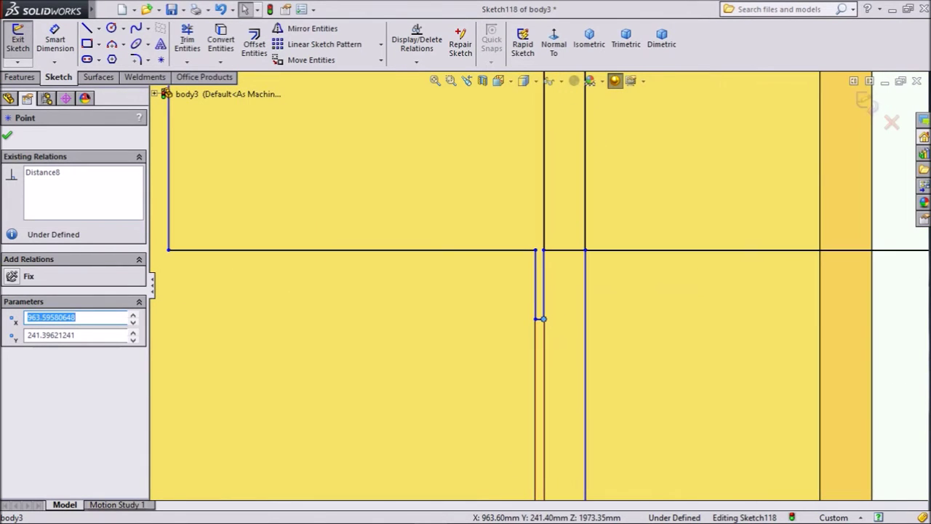
pyautogui.click(55, 40)
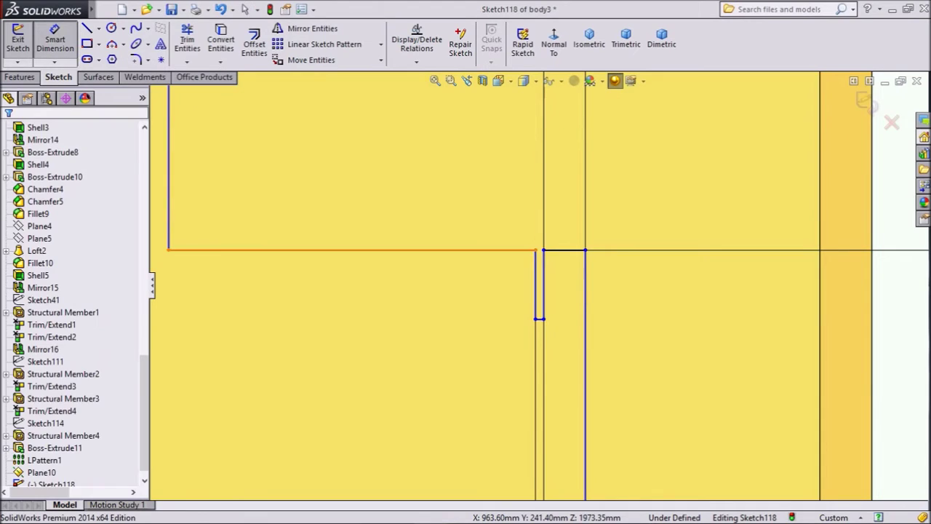
pyautogui.click(538, 284)
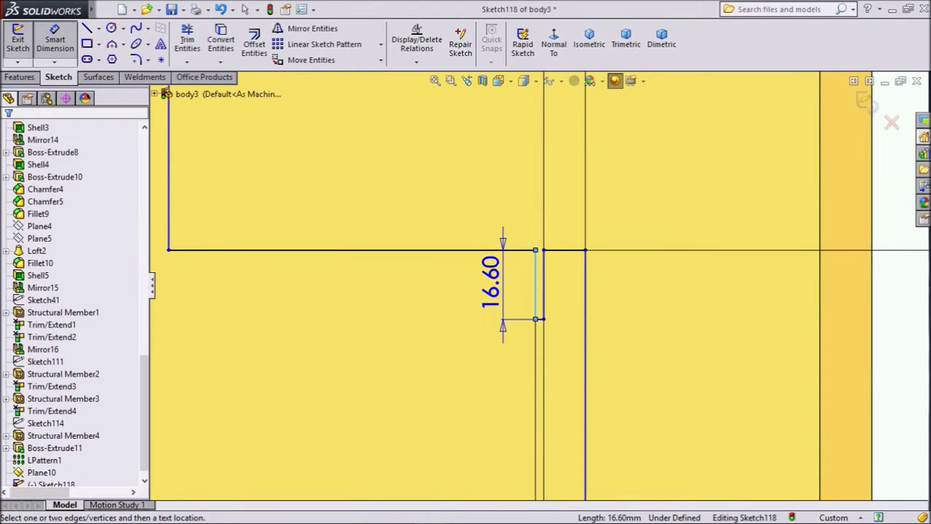
pyautogui.click(502, 288)
pyautogui.write('15')
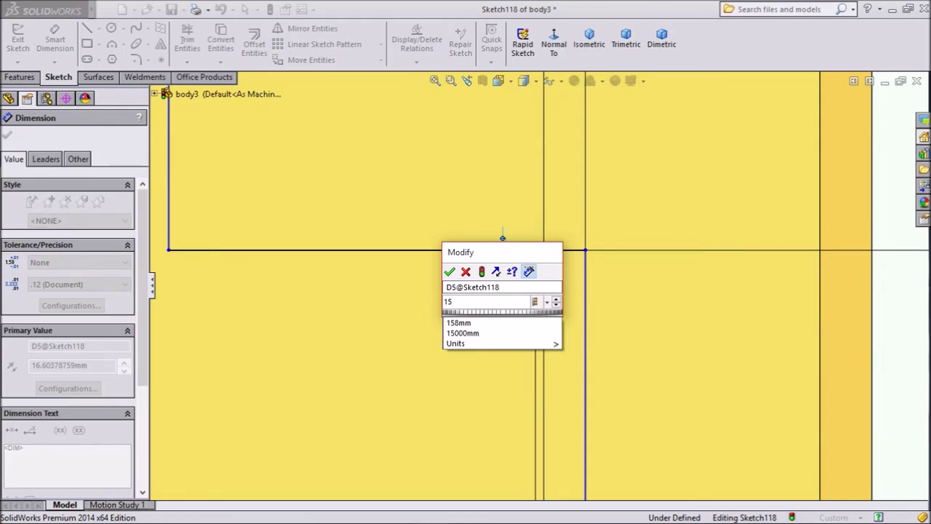
pyautogui.press('Return')
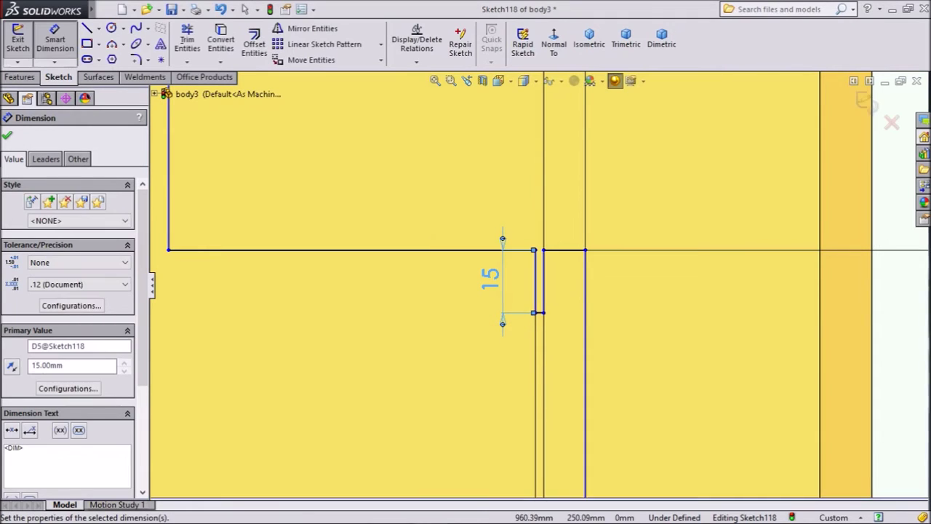
# - Dimension the angle between the sloped line and the raised step's top horizontal line as 15 degrees
pyautogui.scroll(3, 539, 285)
pyautogui.scroll(2, 539, 286)
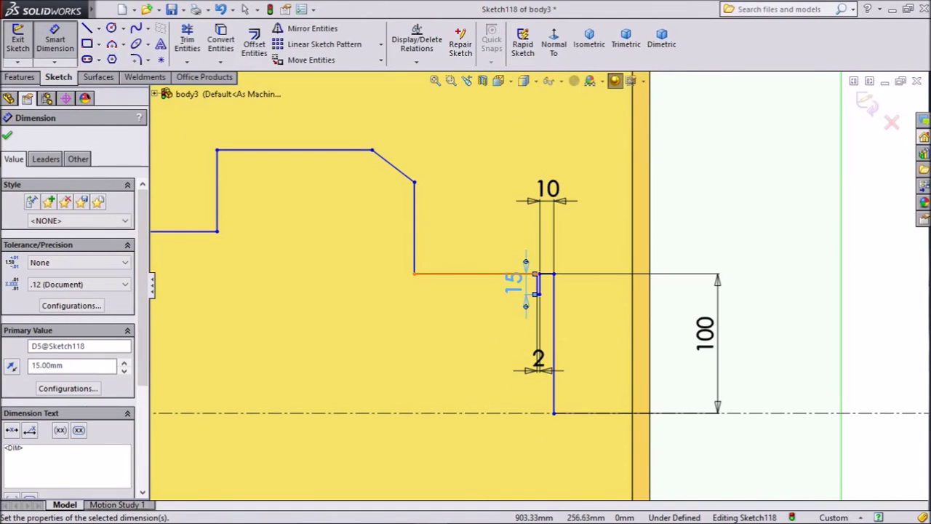
pyautogui.click(393, 165)
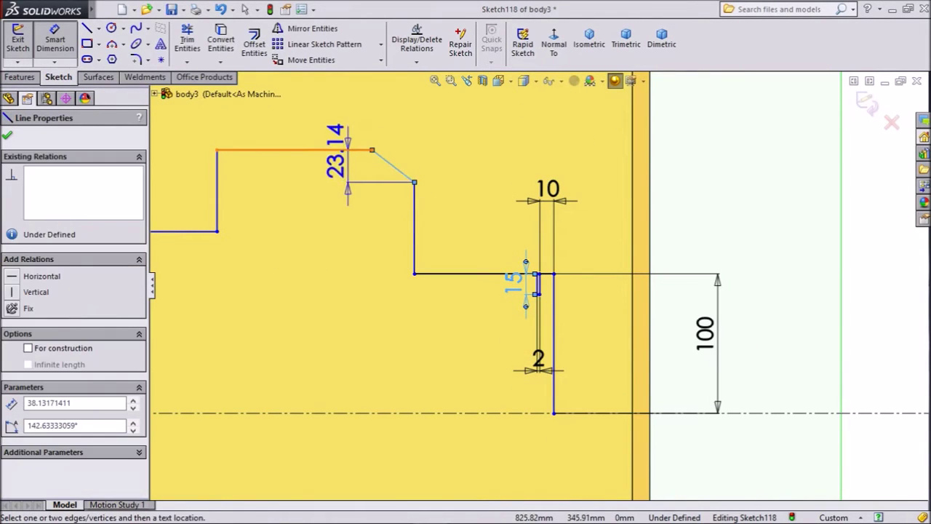
pyautogui.click(334, 150)
pyautogui.click(401, 156)
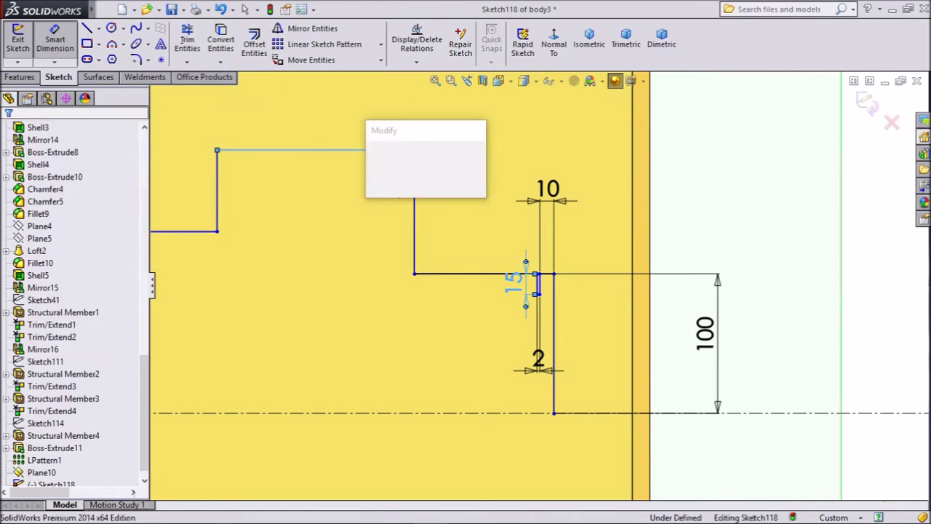
pyautogui.write('15')
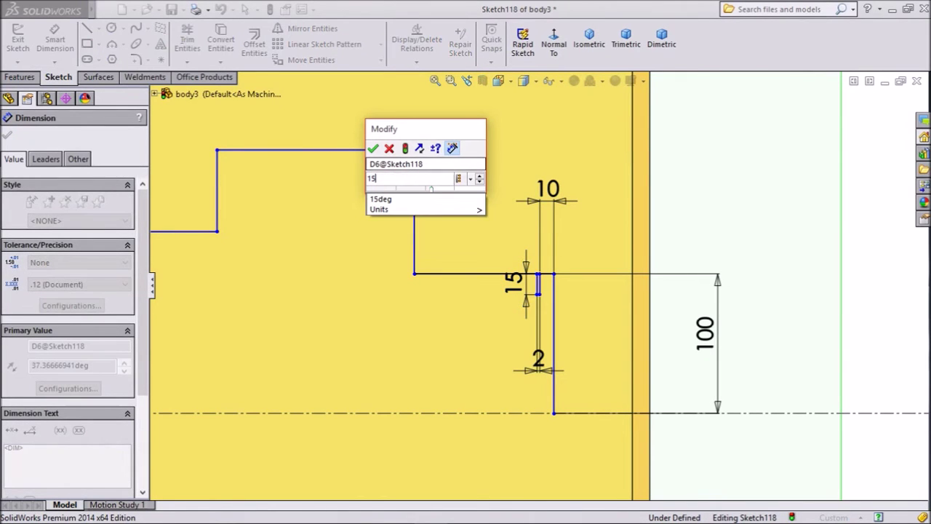
pyautogui.press('Return')
# - Dimension the horizontal extent of the raised step's sloped line as 25 mm
pyautogui.click(411, 158)
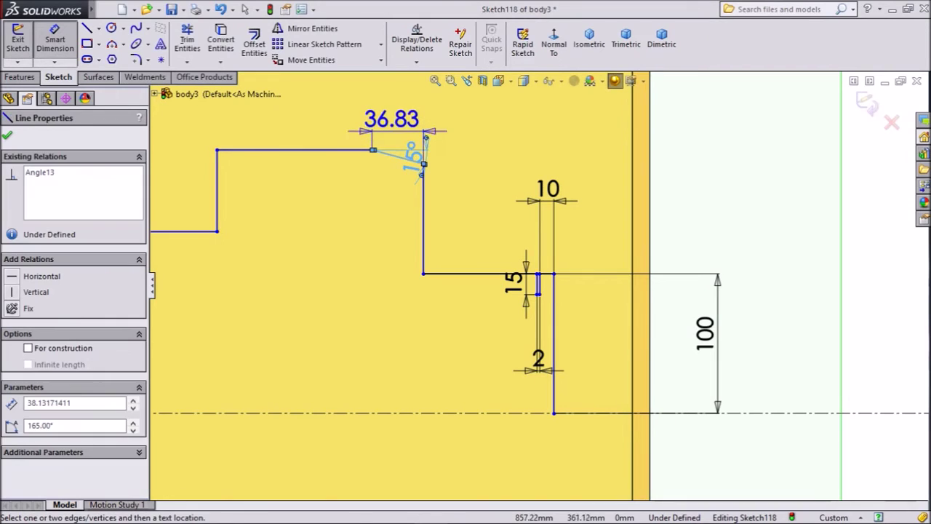
pyautogui.click(386, 142)
pyautogui.write('25')
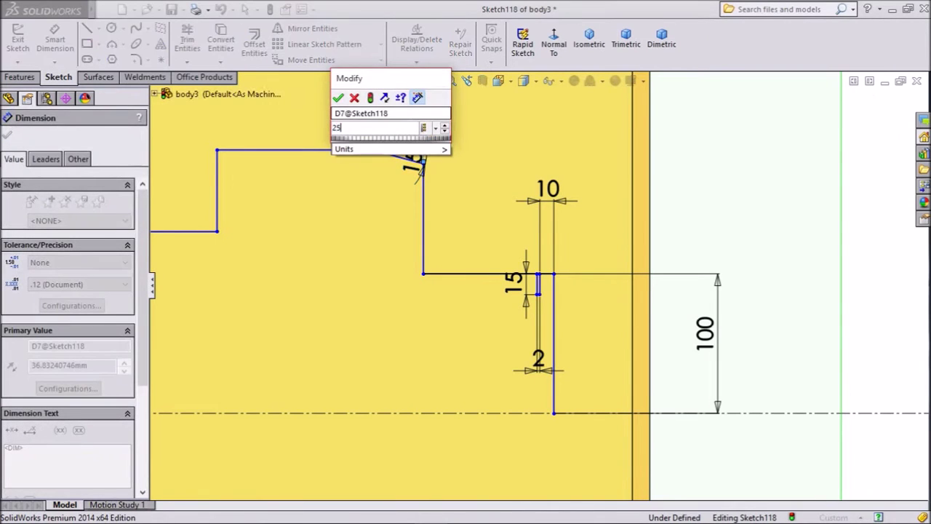
pyautogui.press('Return')
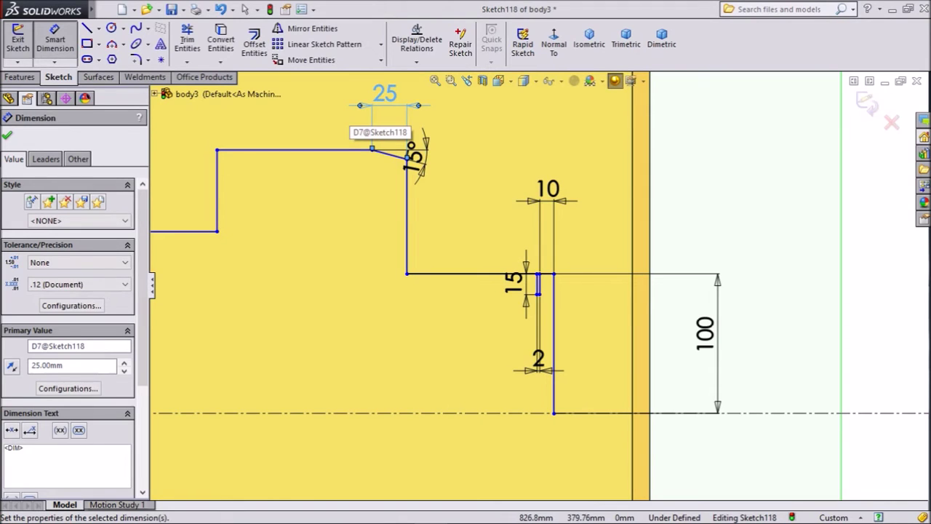
# - Dimension the raised step's width between its two vertical sides as 160 mm
pyautogui.scroll(2, 533, 286)
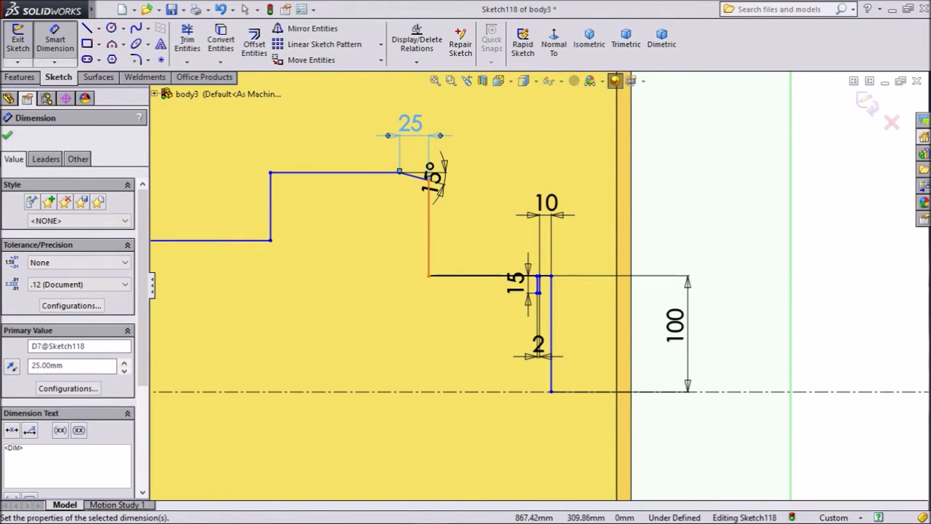
pyautogui.click(429, 215)
pyautogui.click(271, 207)
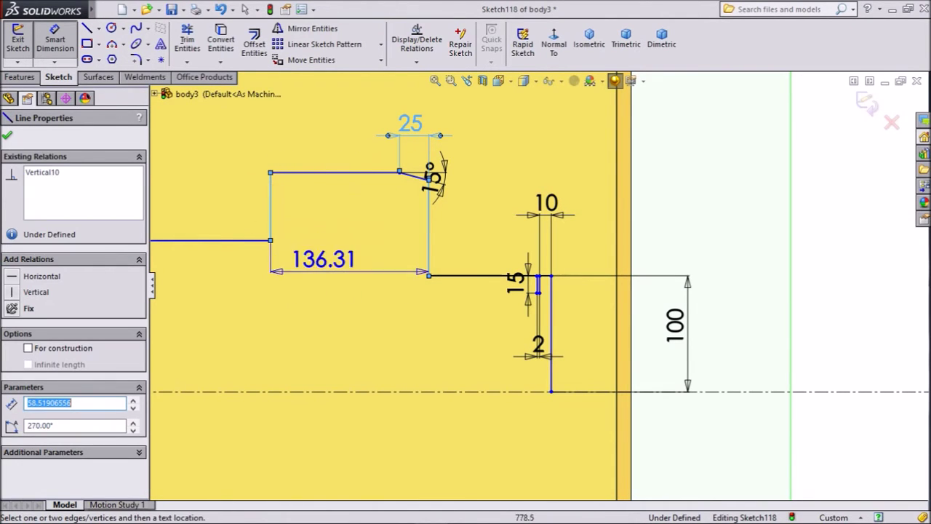
pyautogui.click(416, 285)
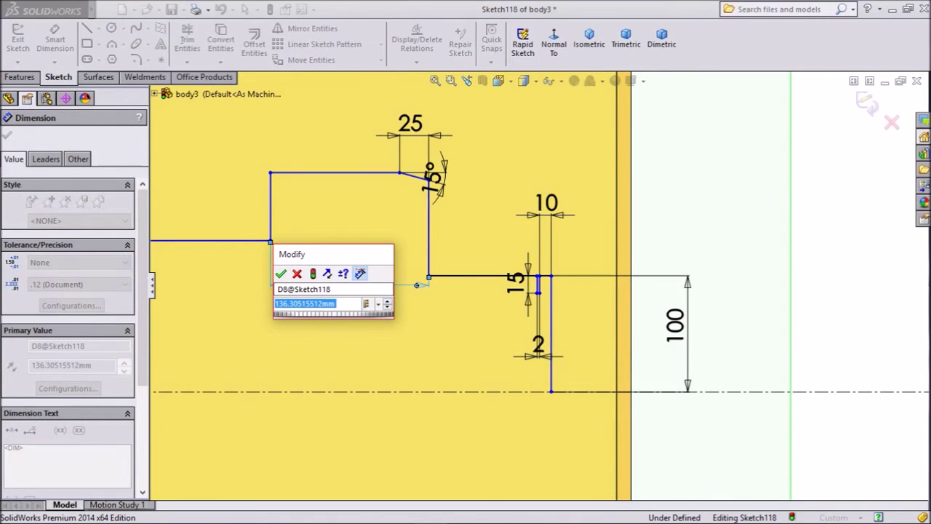
pyautogui.write('160')
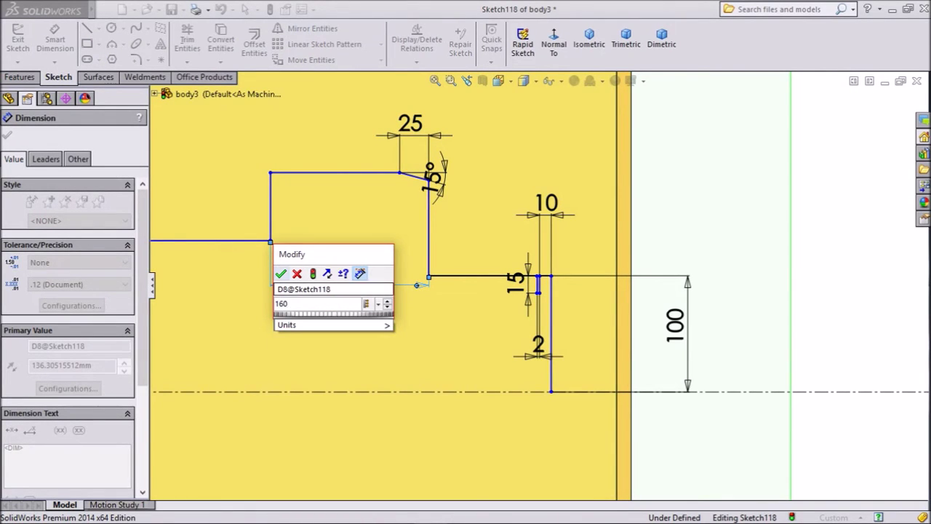
pyautogui.press('Return')
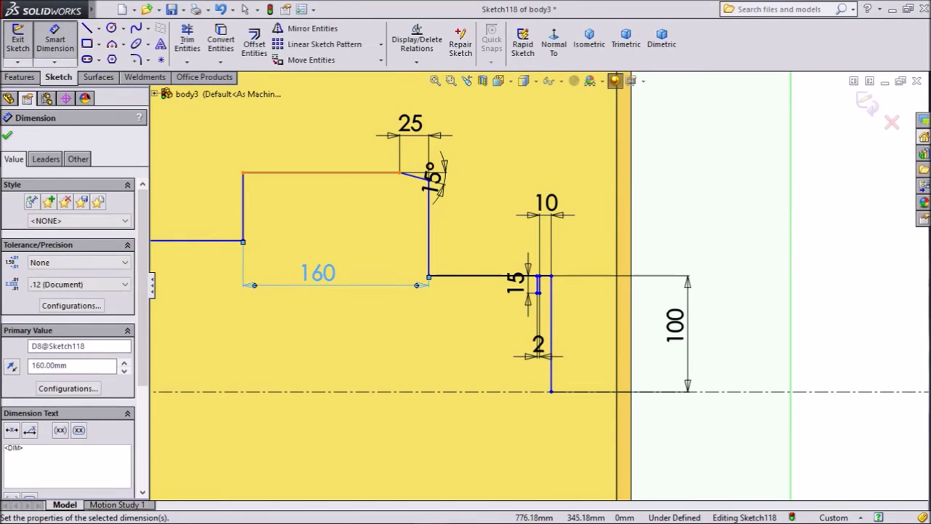
# - Dimension the height of the raised step's top line above the horizontal centerline as 158 mm
pyautogui.click(322, 172)
pyautogui.click(362, 391)
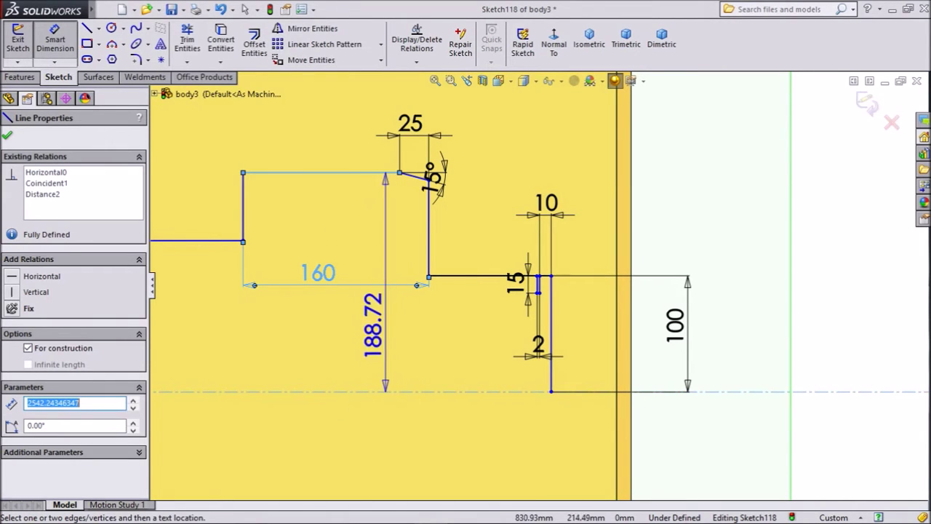
pyautogui.click(753, 283)
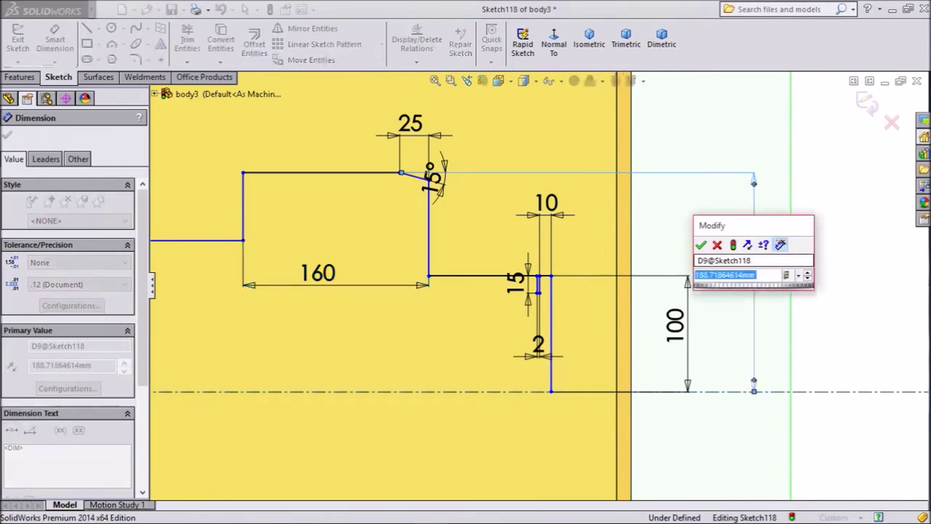
pyautogui.write('158')
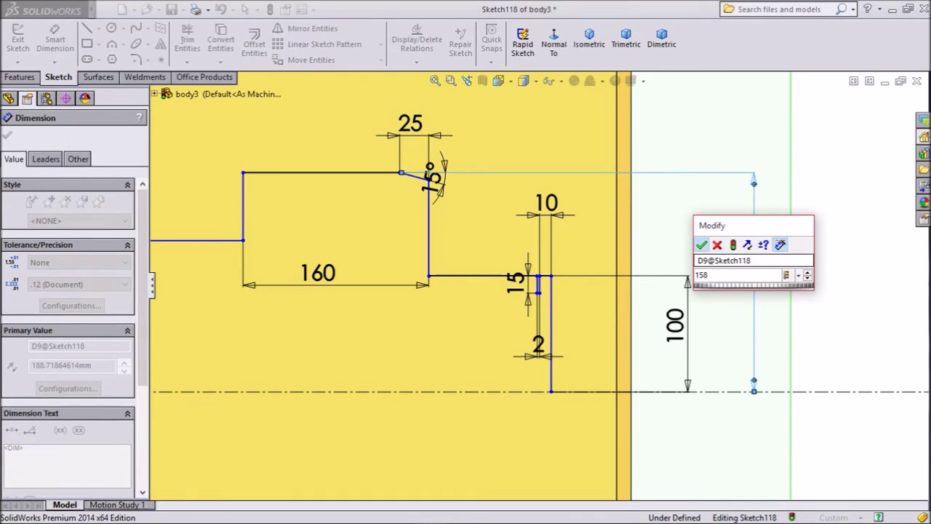
pyautogui.press('Return')
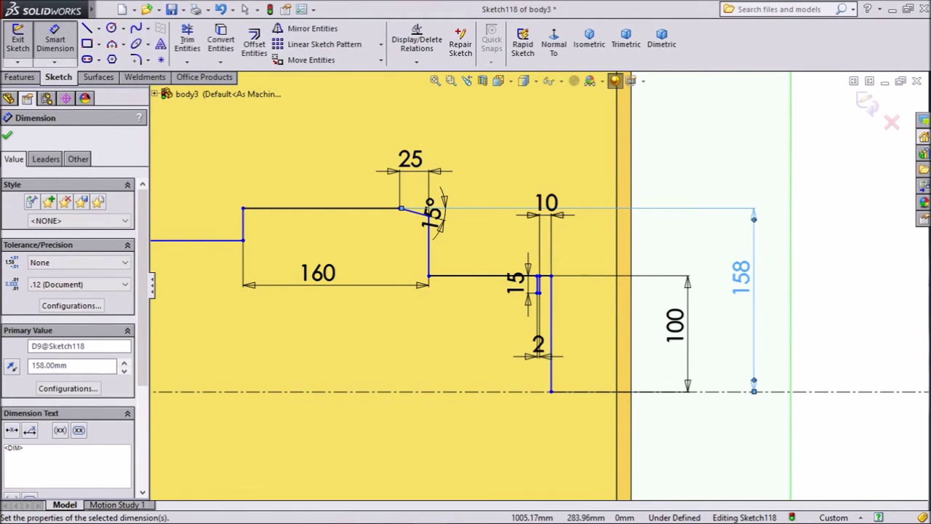
# - Dimension the horizontal distance from the raised step's right side to the profile's right end line as 80 mm
pyautogui.scroll(1, 594, 275)
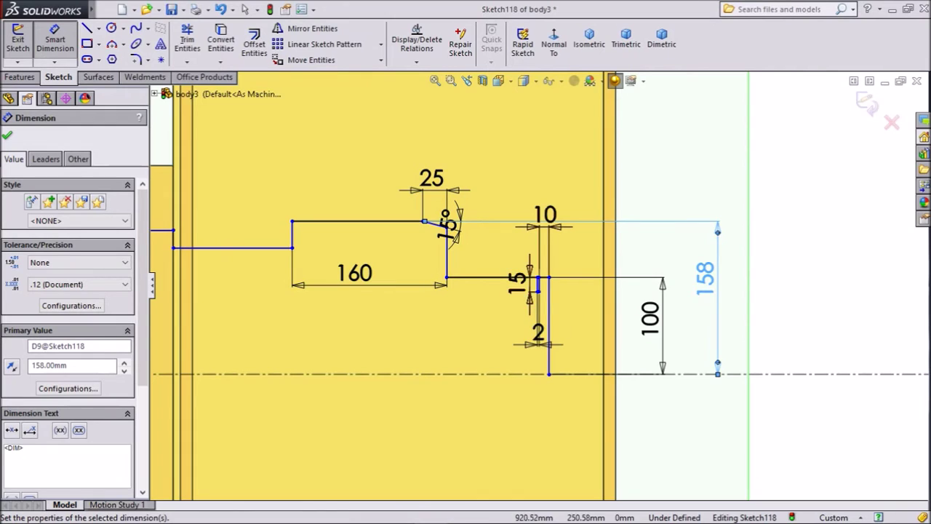
pyautogui.scroll(-2, 482, 288)
pyautogui.click(446, 240)
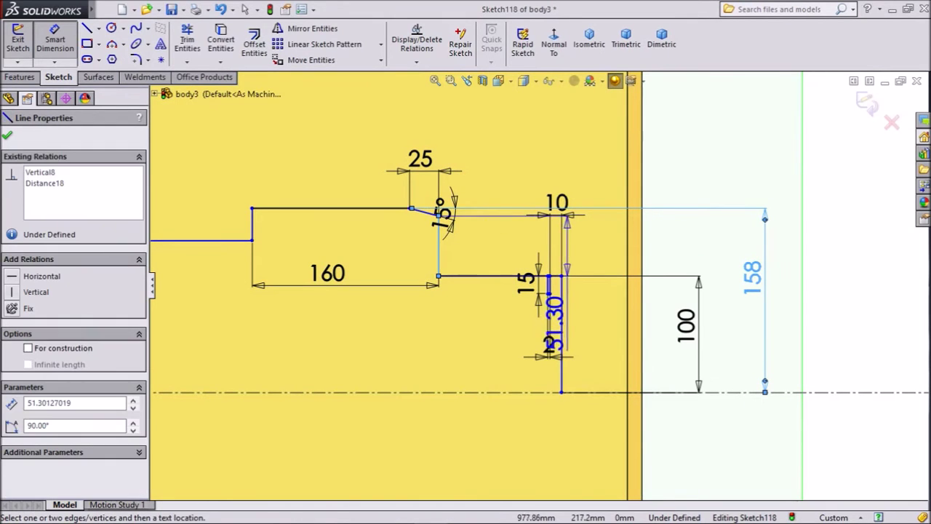
pyautogui.click(561, 342)
pyautogui.click(499, 430)
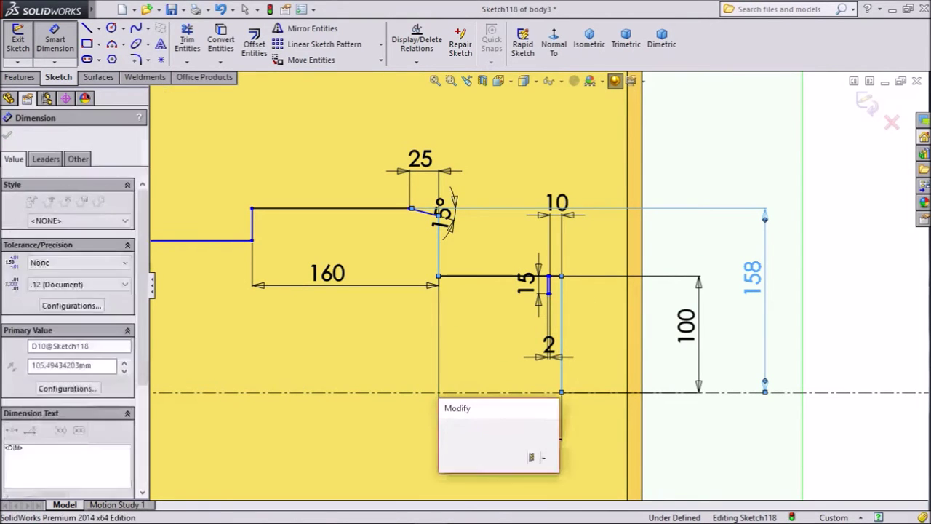
pyautogui.write('80')
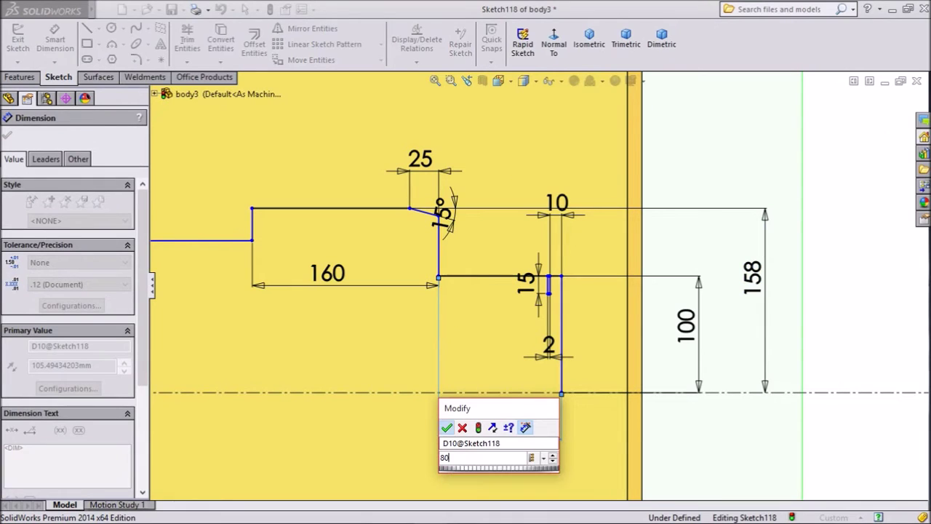
pyautogui.press('Return')
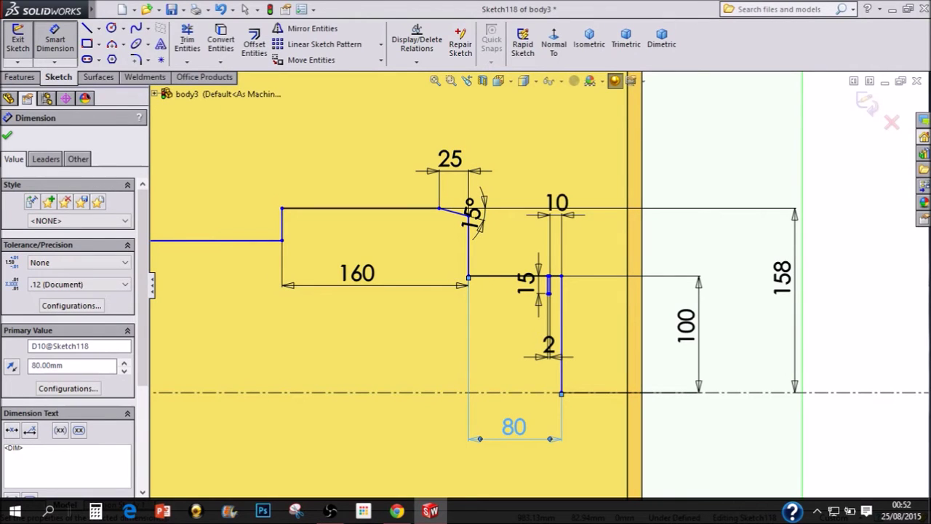
# - Dimension the length of the horizontal line directly left of the raised step as 70 mm
pyautogui.scroll(2, 534, 274)
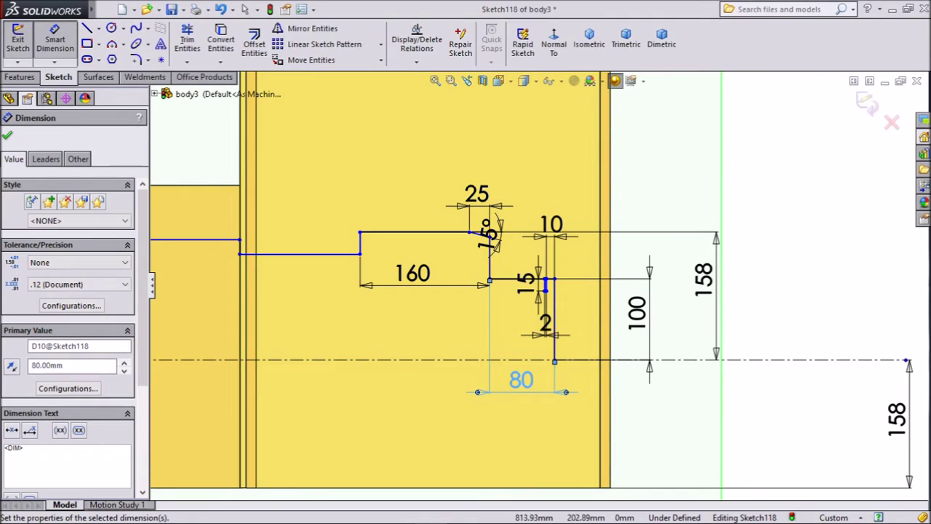
pyautogui.scroll(-1, 364, 322)
pyautogui.scroll(1, 353, 310)
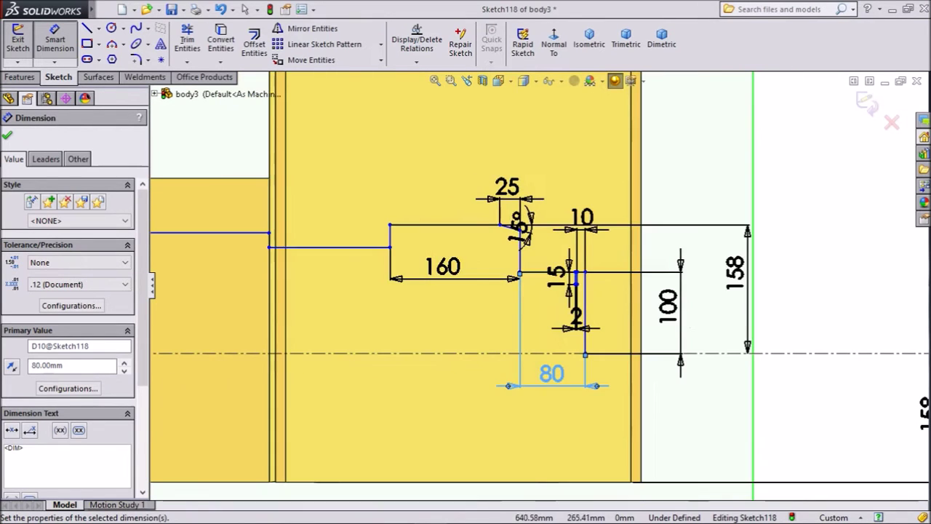
pyautogui.click(319, 247)
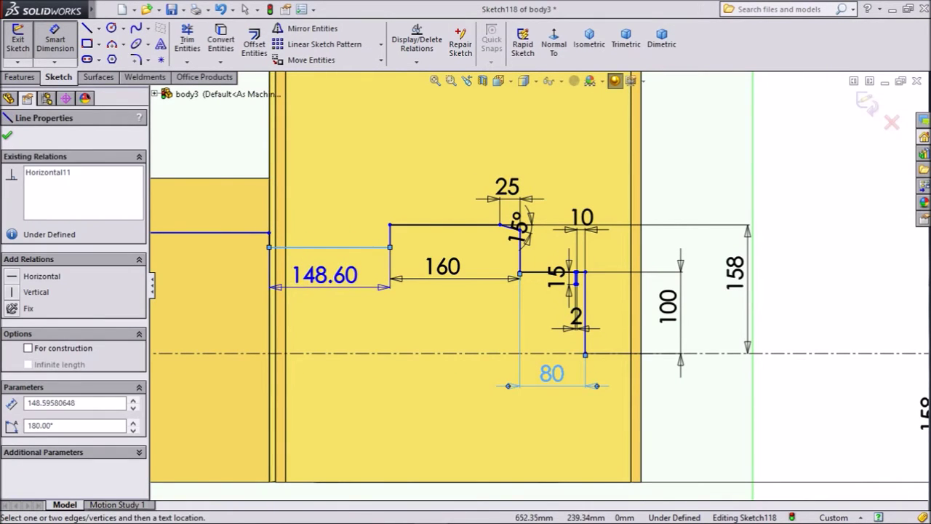
pyautogui.click(313, 272)
pyautogui.write('70')
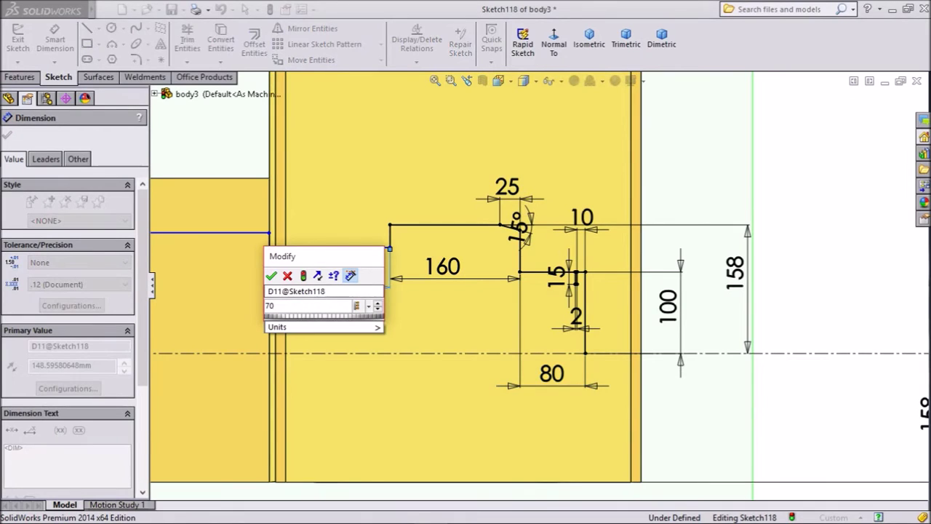
pyautogui.press('Return')
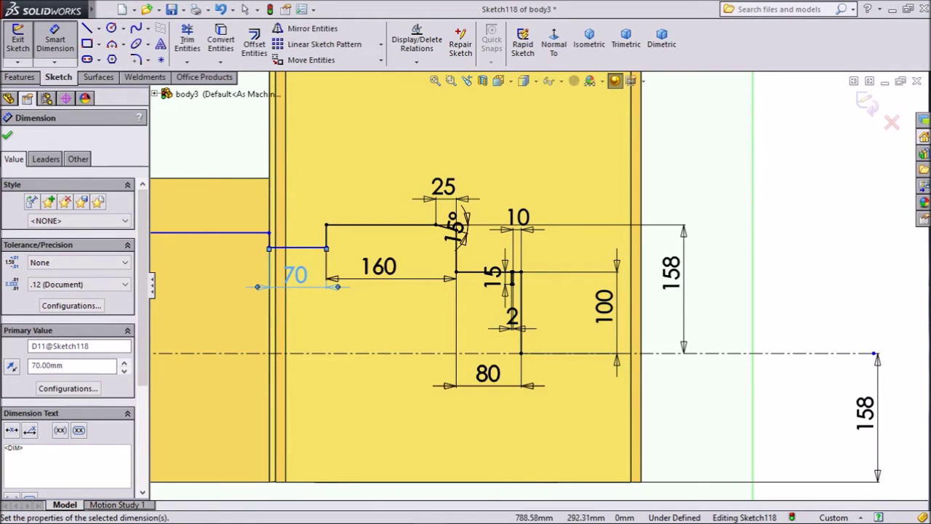
# - Make the 70 mm line left of the raised step collinear with the horizontal line between the raised step and the small groove
pyautogui.scroll(-6, 487, 273)
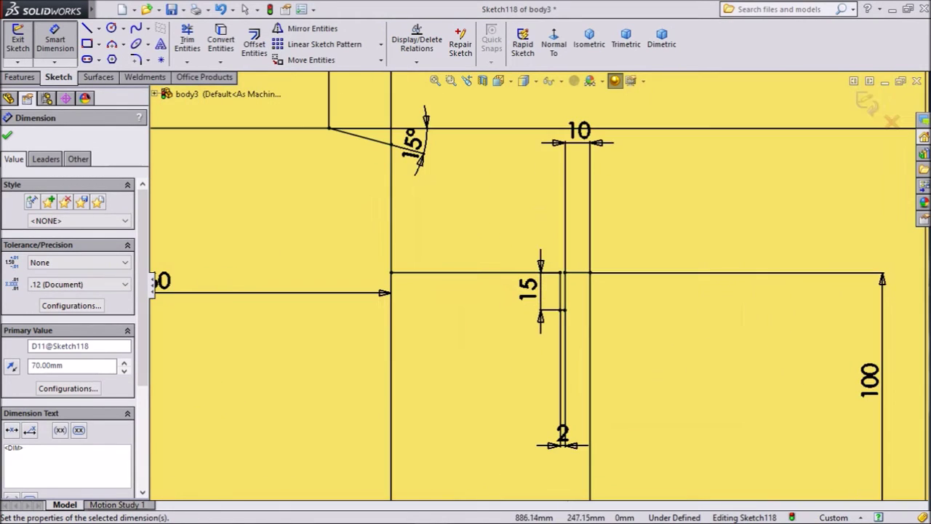
pyautogui.scroll(5, 525, 285)
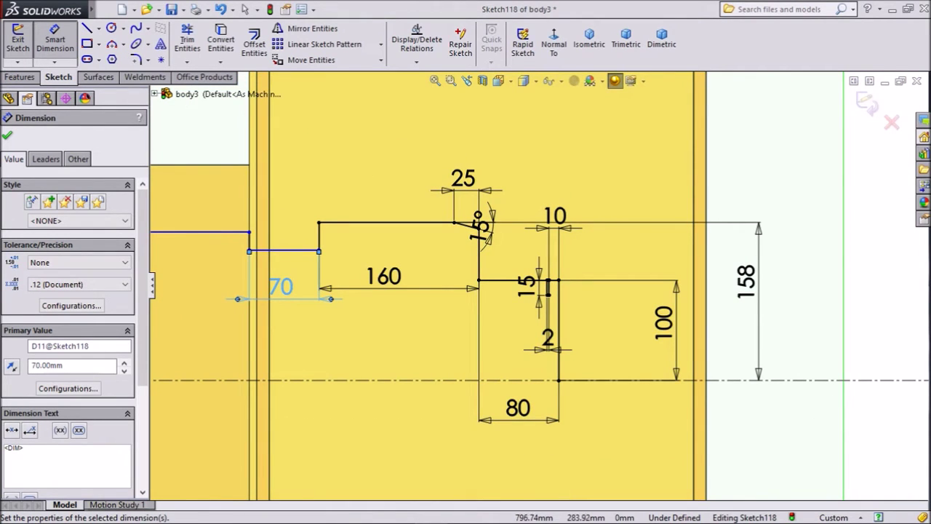
pyautogui.scroll(1, 444, 328)
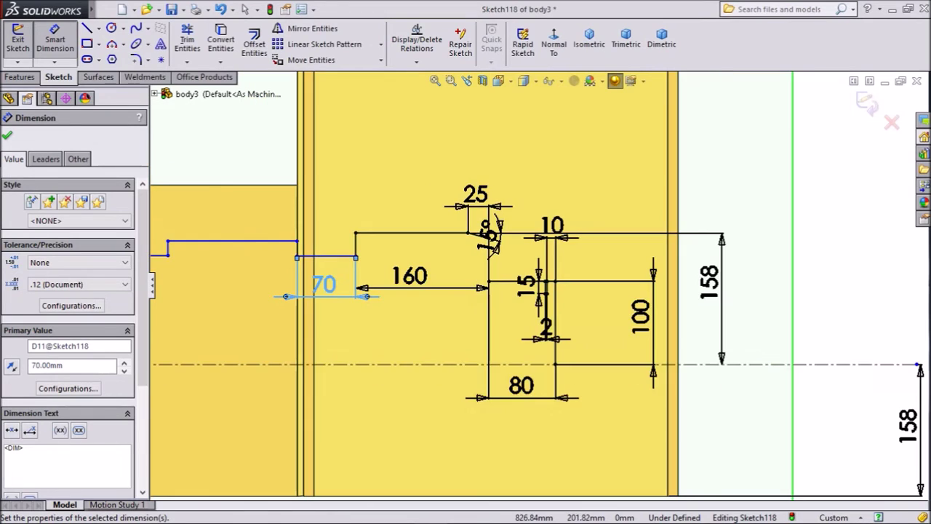
pyautogui.scroll(-4, 196, 245)
pyautogui.scroll(-2, 300, 252)
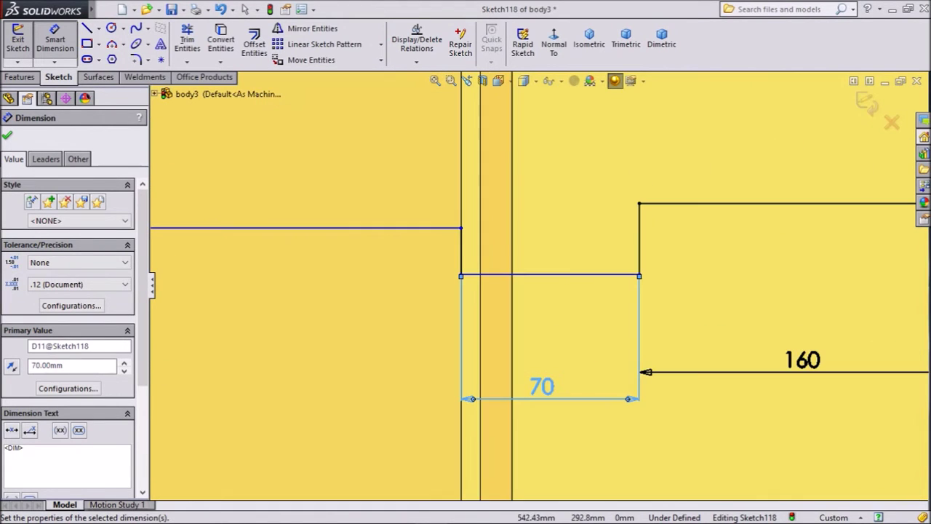
pyautogui.scroll(4, 537, 286)
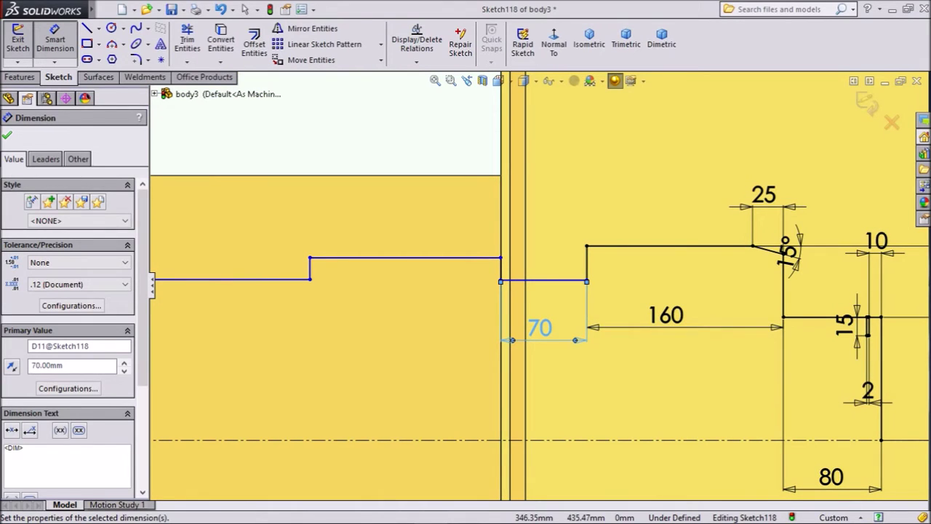
pyautogui.press('Escape')
pyautogui.click(808, 317)
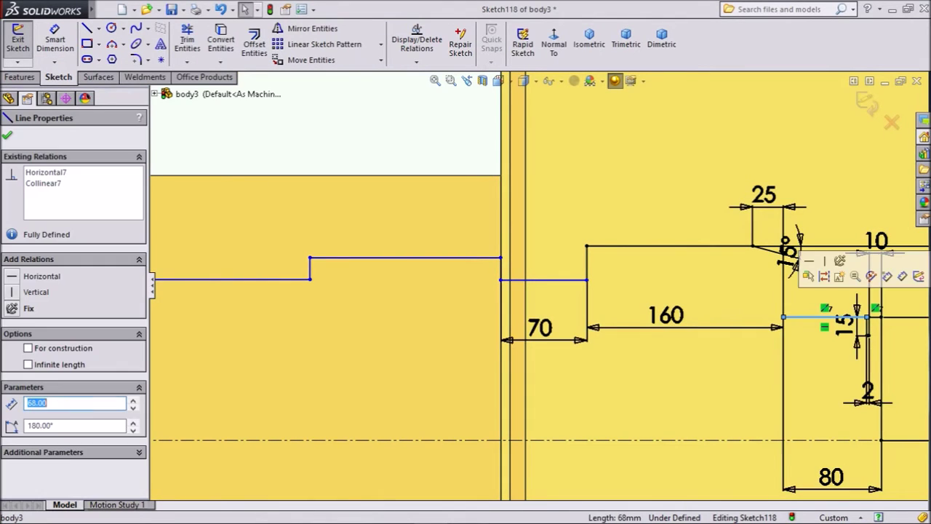
pyautogui.keyDown('ctrl'); pyautogui.click(510, 280); pyautogui.keyUp('ctrl')
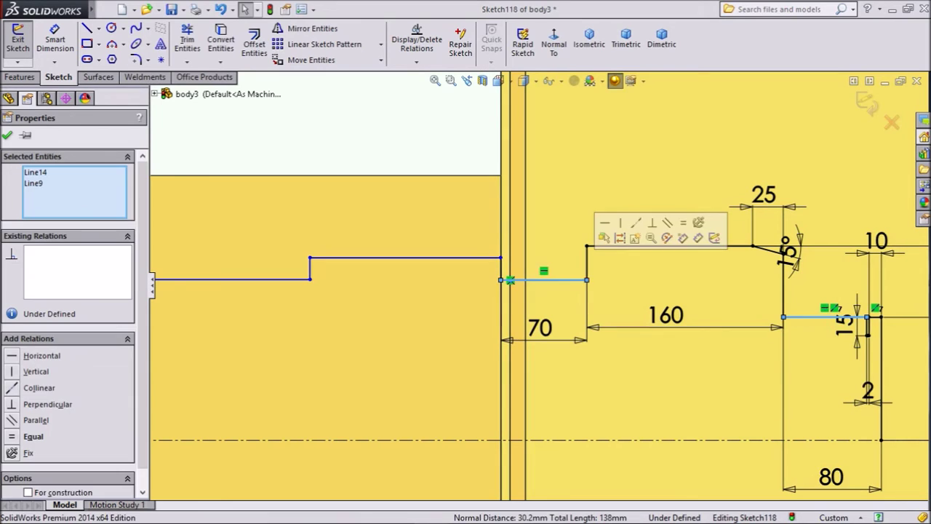
pyautogui.click(635, 223)
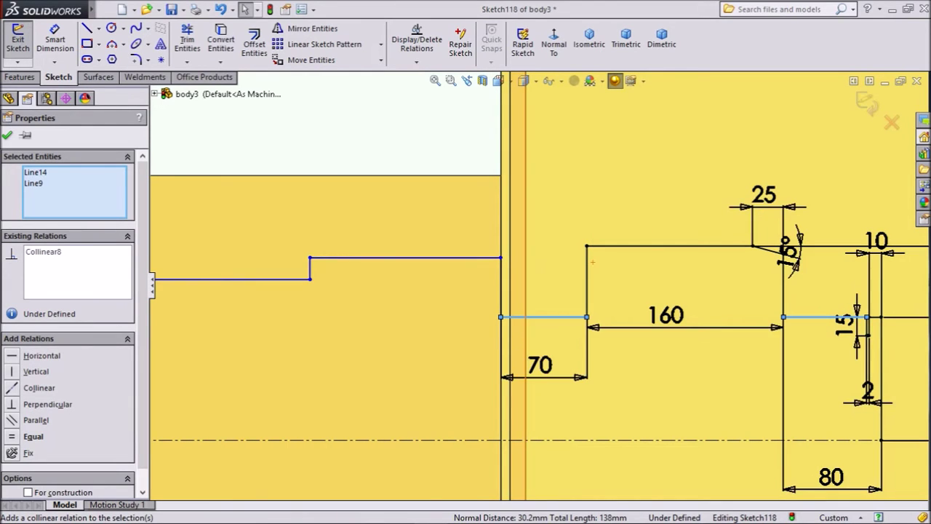
# - Dimension the short vertical line at the left end of the 70 mm line as 10 mm
pyautogui.click(55, 40)
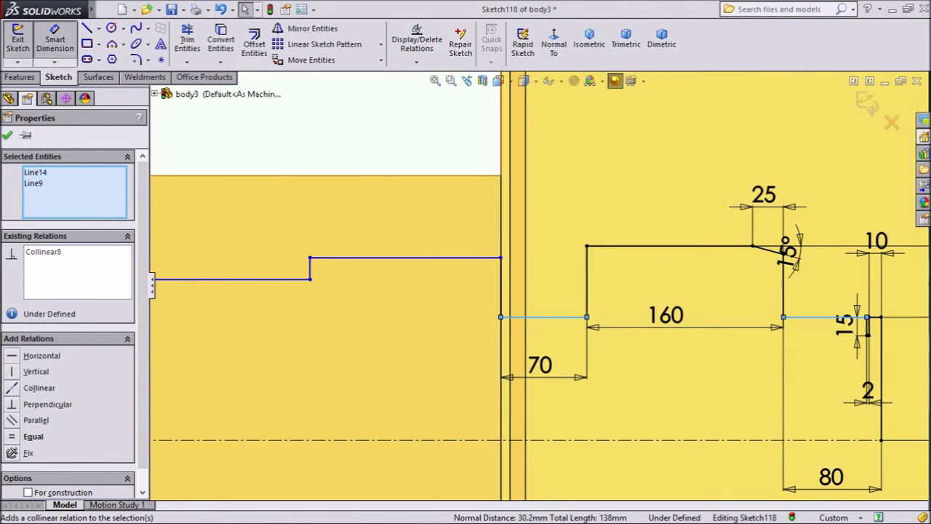
pyautogui.click(501, 288)
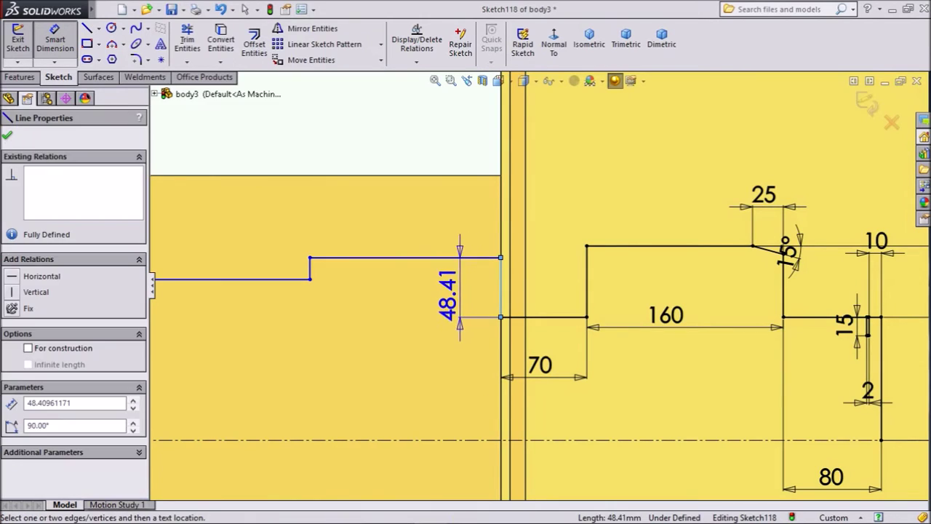
pyautogui.click(447, 305)
pyautogui.write('10')
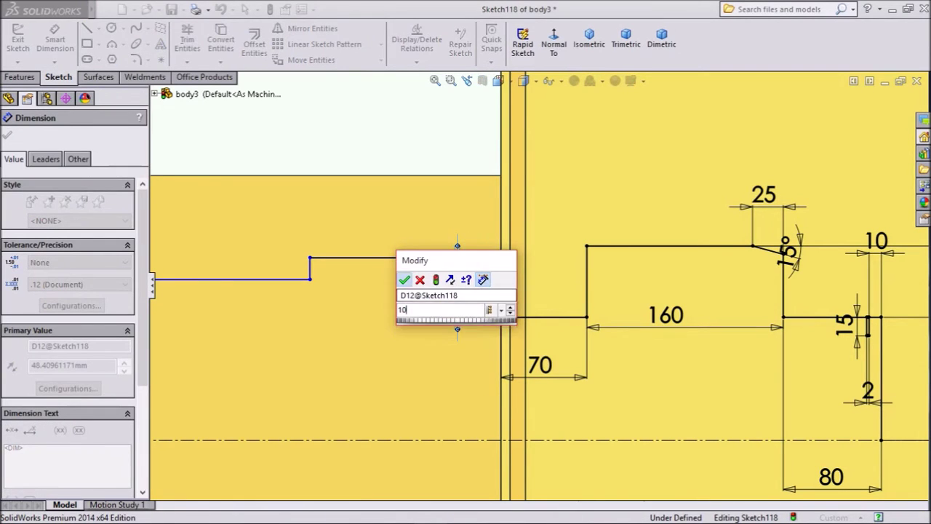
pyautogui.press('Return')
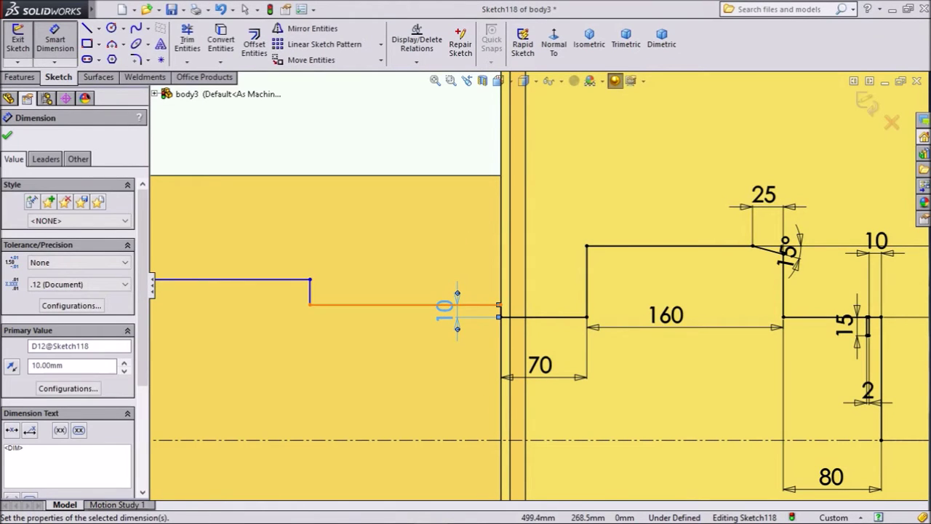
# - Dimension the horizontal line left of the 10 mm vertical line as 100 mm
pyautogui.click(393, 304)
pyautogui.click(400, 244)
pyautogui.write('100')
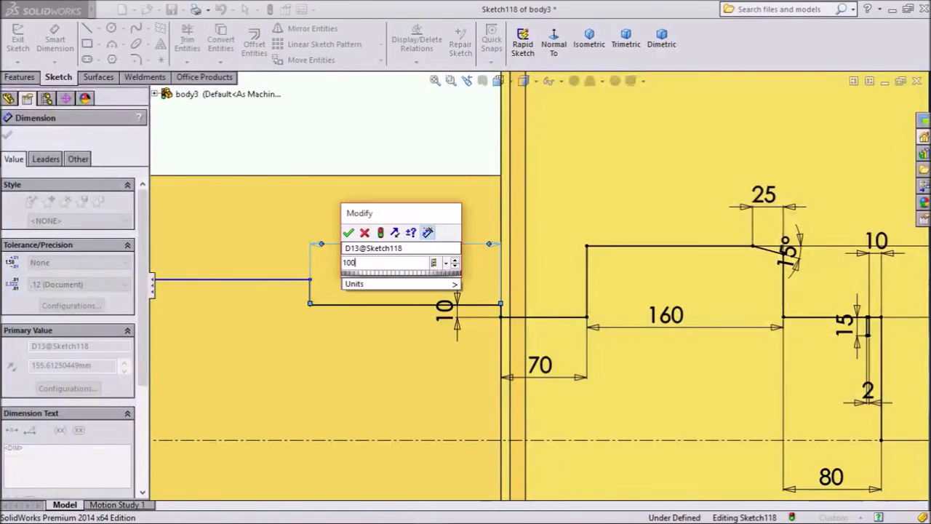
pyautogui.press('Return')
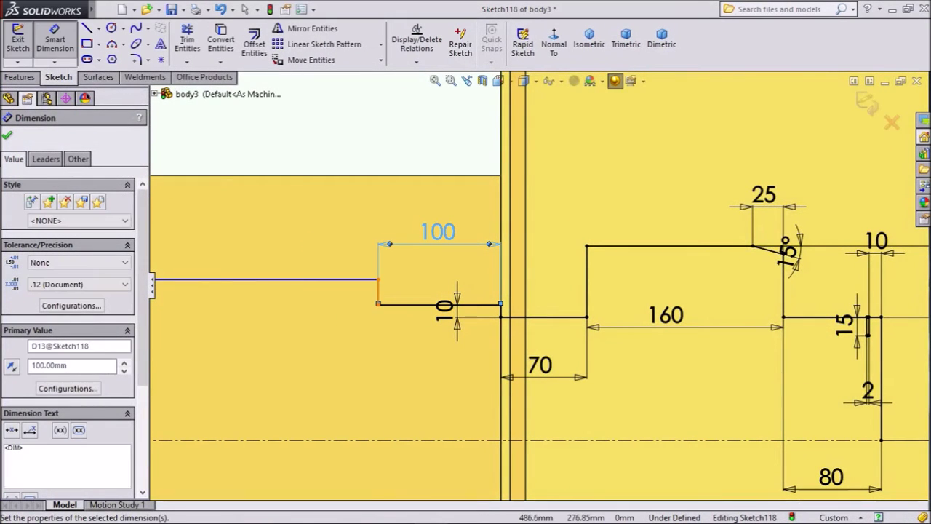
# - Dimension the short vertical line at the left end of the 100 mm line as 10 mm, with its direction reversed to step downward
pyautogui.click(378, 291)
pyautogui.click(332, 291)
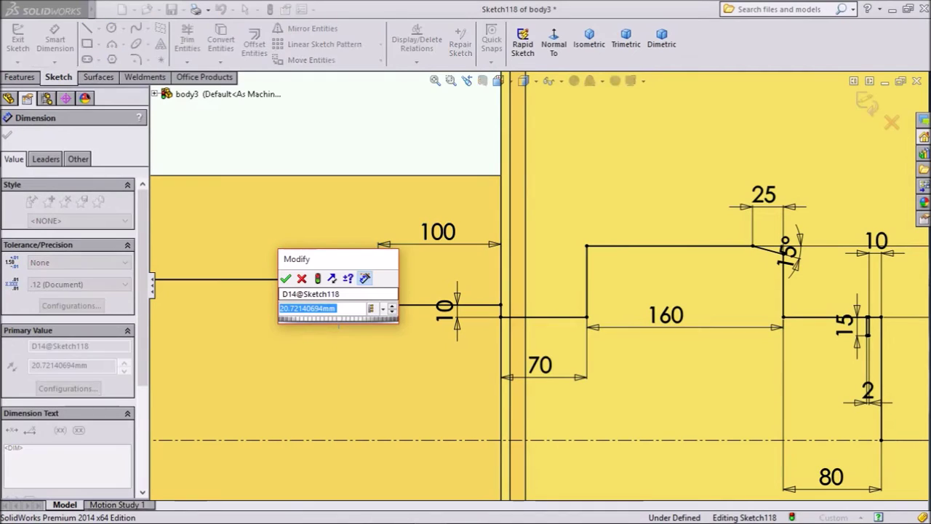
pyautogui.write('10')
pyautogui.press('Return')
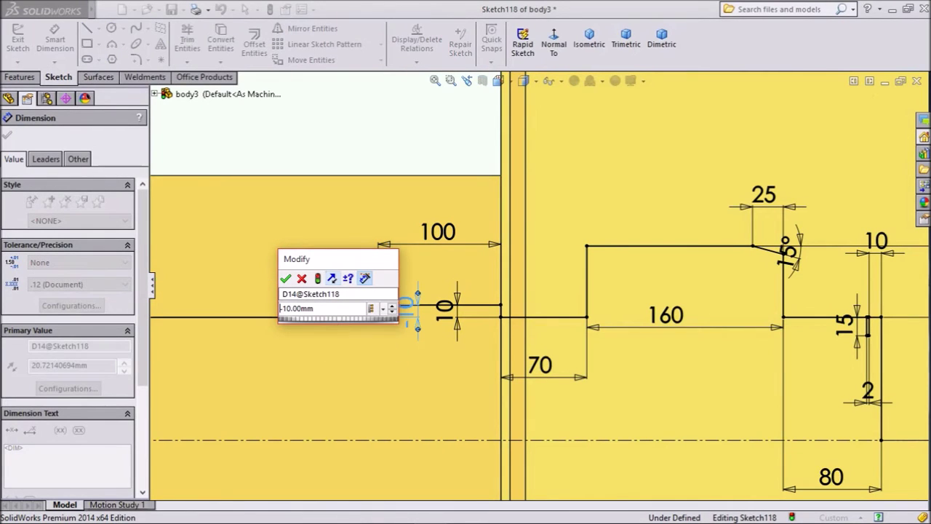
pyautogui.click(332, 278)
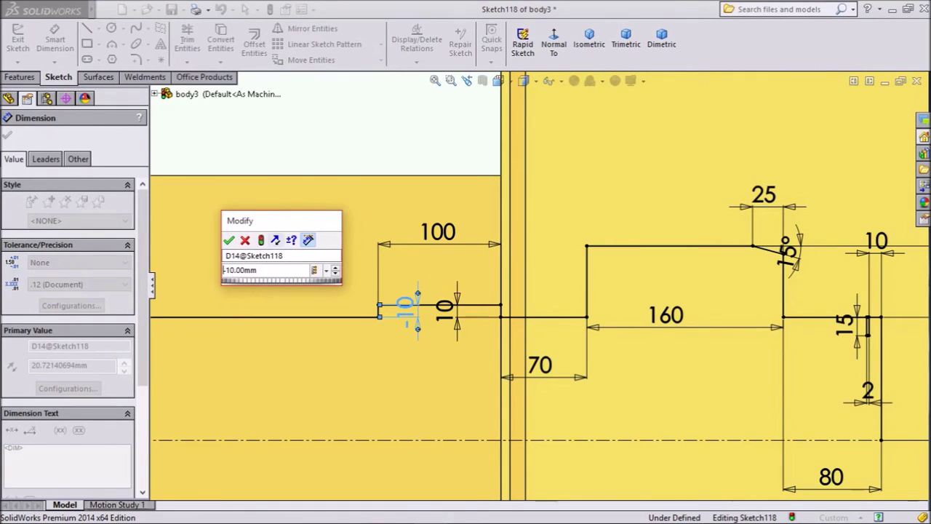
pyautogui.click(230, 240)
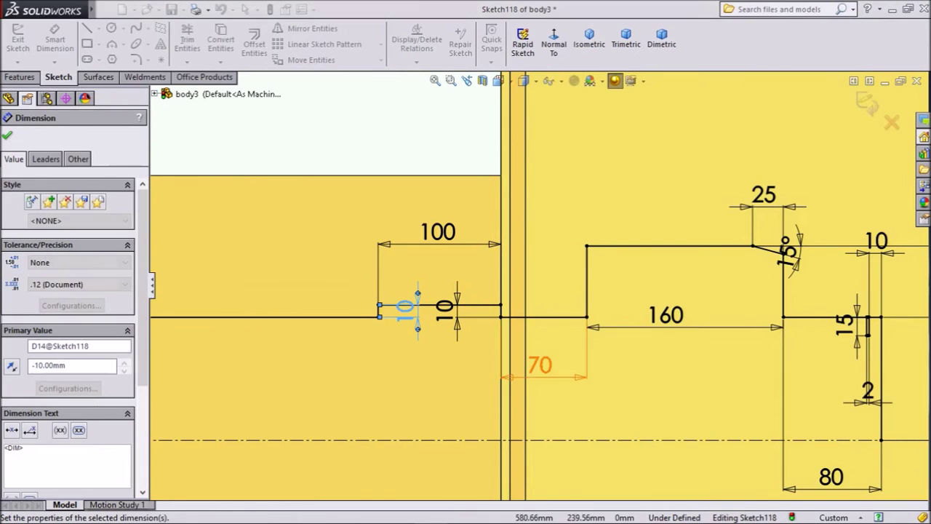
# - Dimension the long horizontal line between the 100 mm step and the curved section as 280 mm
pyautogui.scroll(3, 528, 353)
pyautogui.rightClick(513, 338)
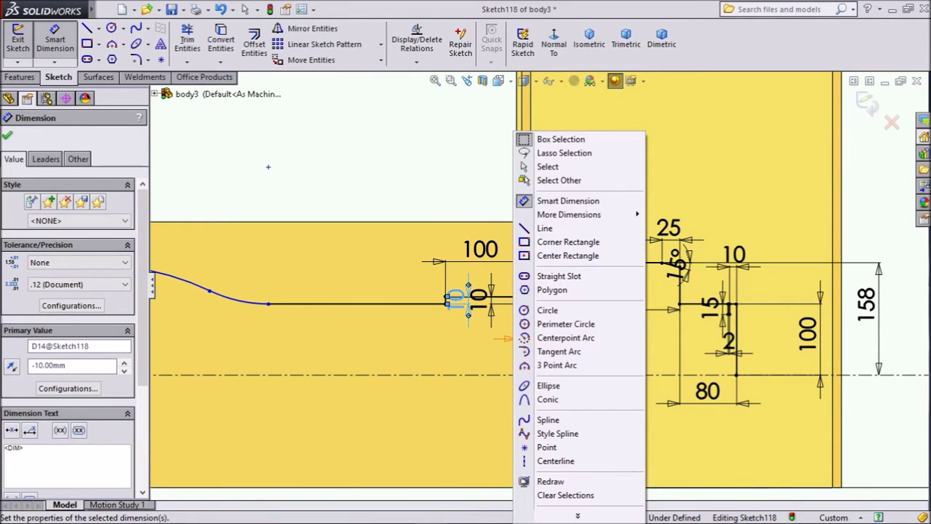
pyautogui.click(393, 304)
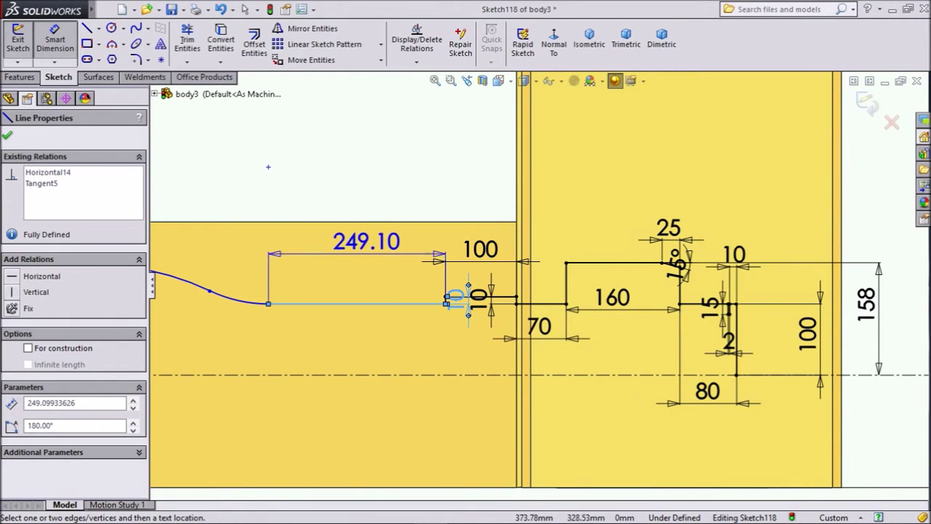
pyautogui.click(393, 240)
pyautogui.write('280')
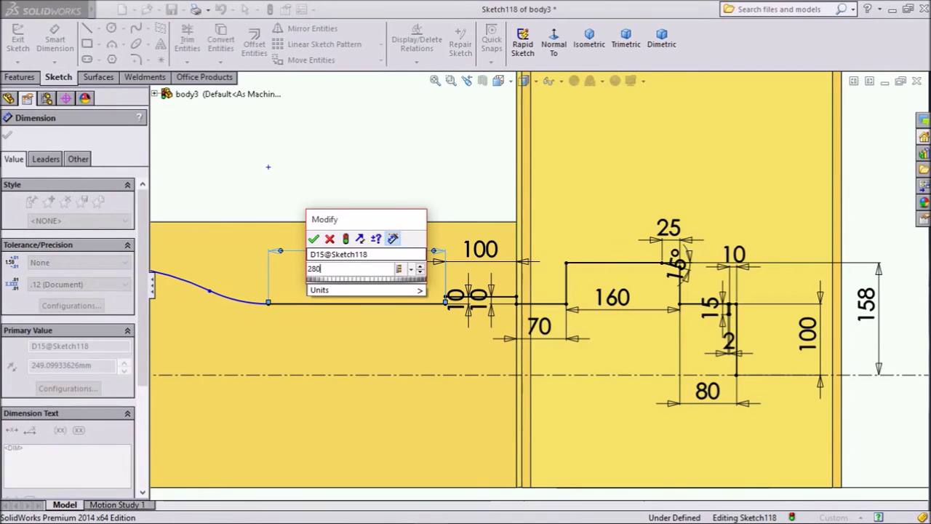
pyautogui.press('Return')
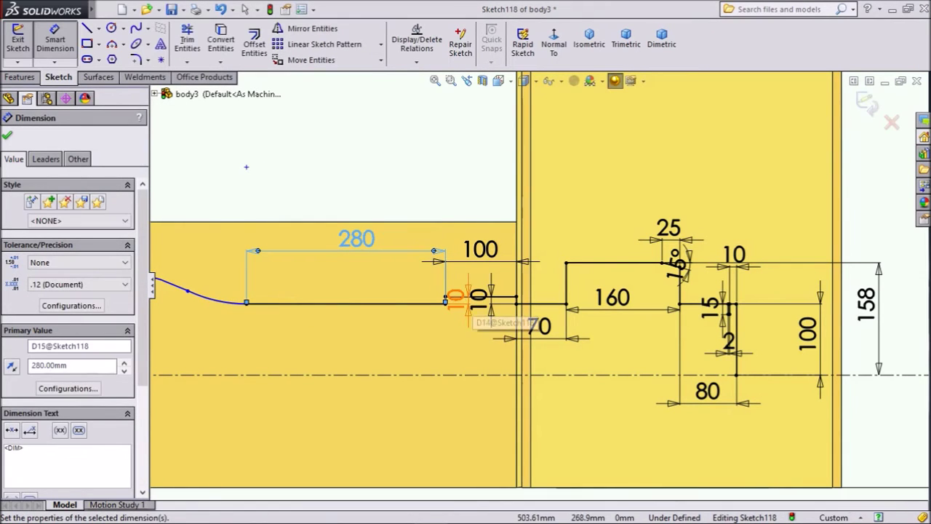
# - Dimension the radius of the concave arc adjoining the 280 mm line as 265 mm
pyautogui.scroll(2, 424, 271)
pyautogui.scroll(2, 407, 270)
pyautogui.scroll(-4, 309, 278)
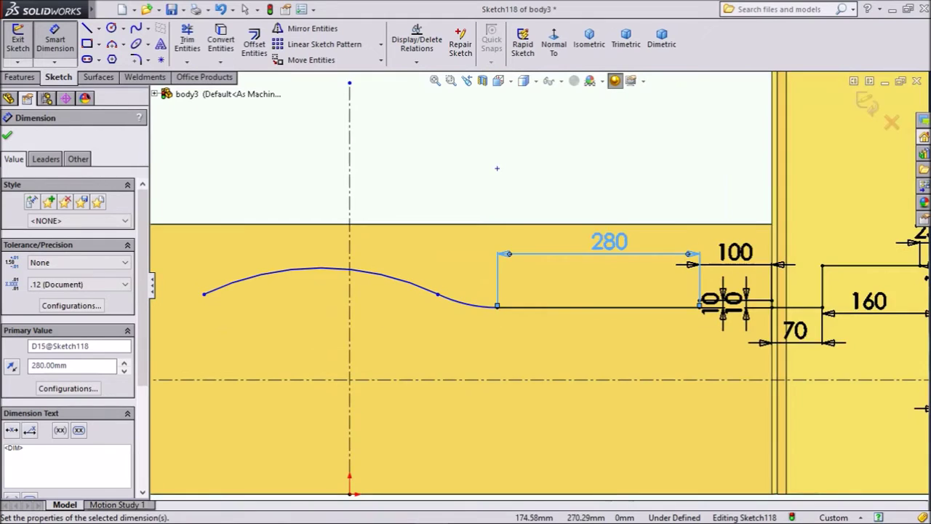
pyautogui.scroll(-3, 457, 295)
pyautogui.click(473, 307)
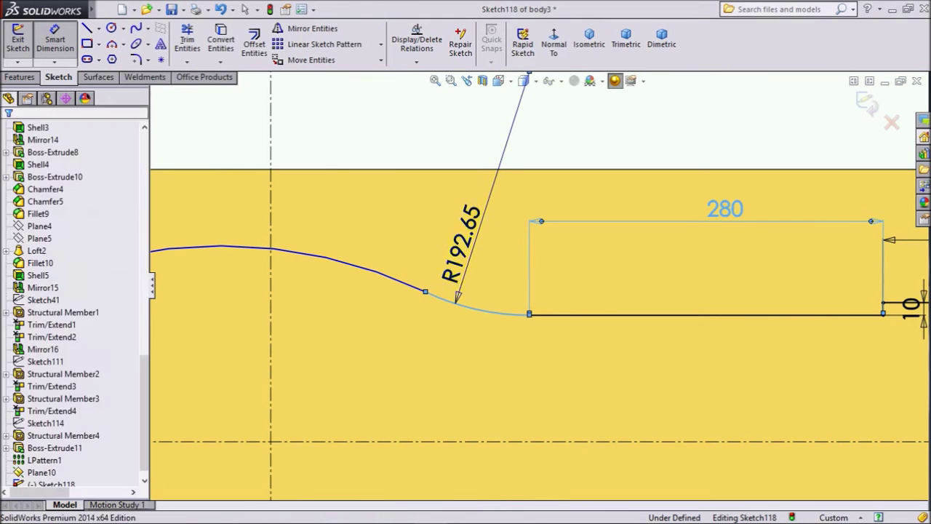
pyautogui.click(448, 247)
pyautogui.write('265')
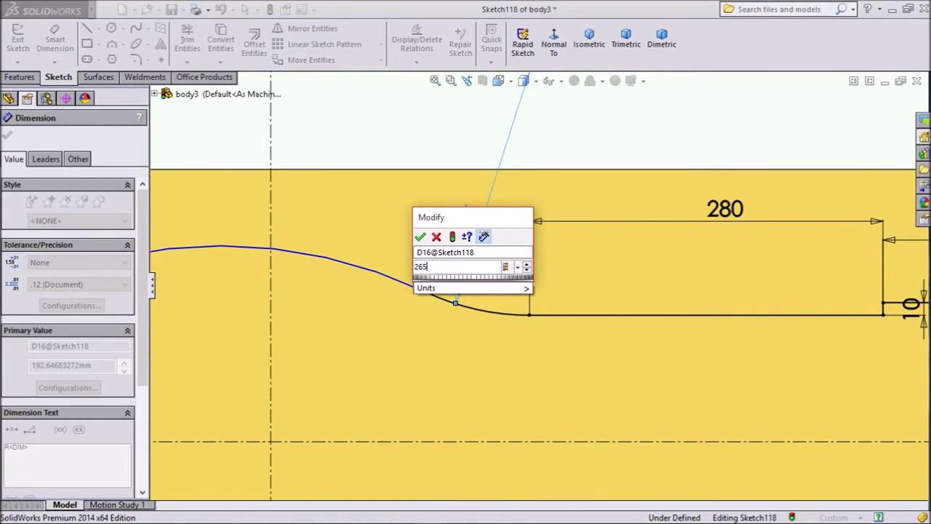
pyautogui.press('Return')
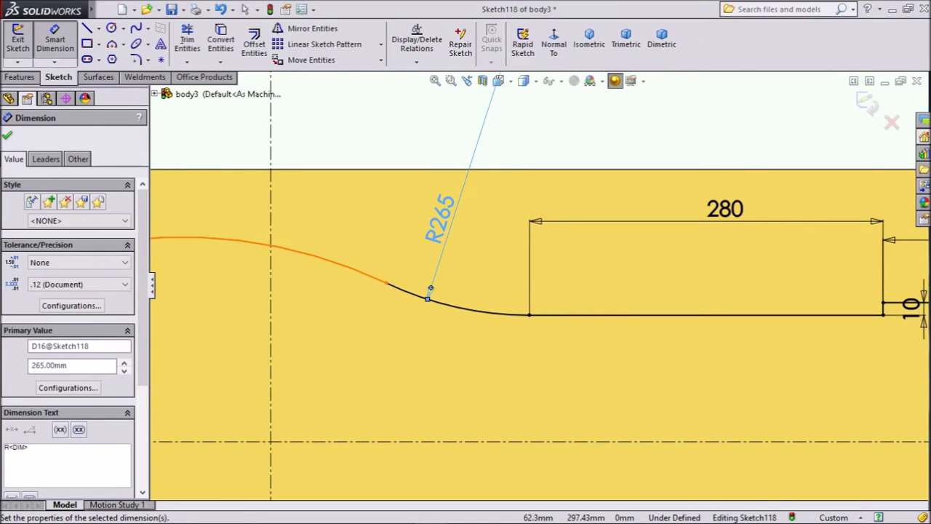
# - Dimension the radius of the convex arc crossing the vertical centerline as 150 mm and end dimensioning
pyautogui.click(324, 259)
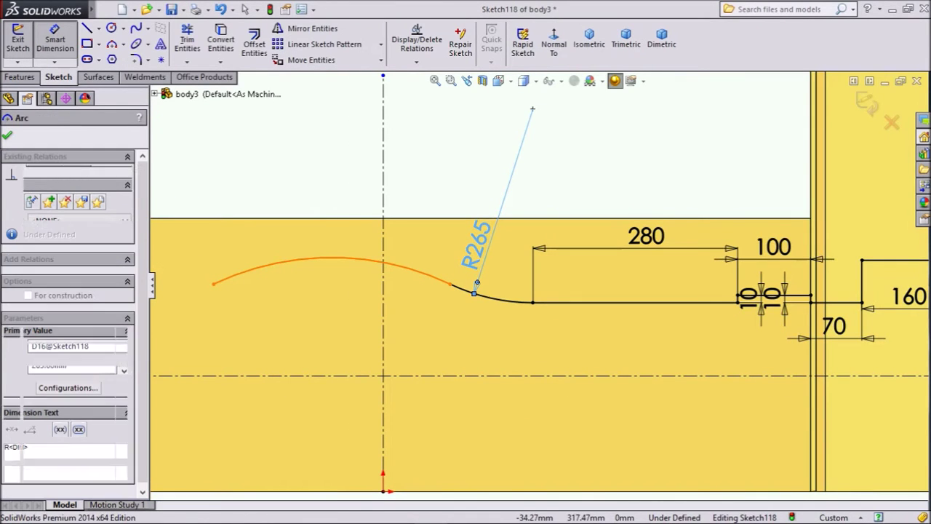
pyautogui.click(335, 164)
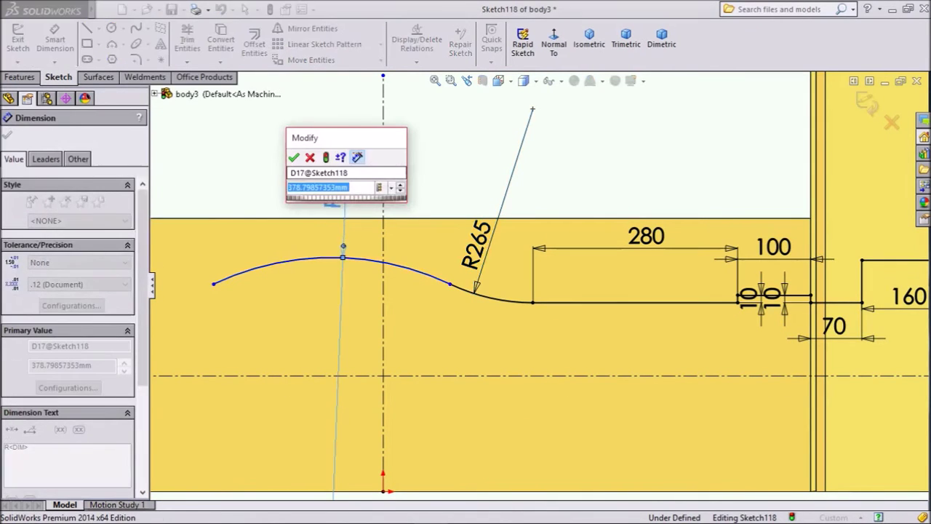
pyautogui.write('15')
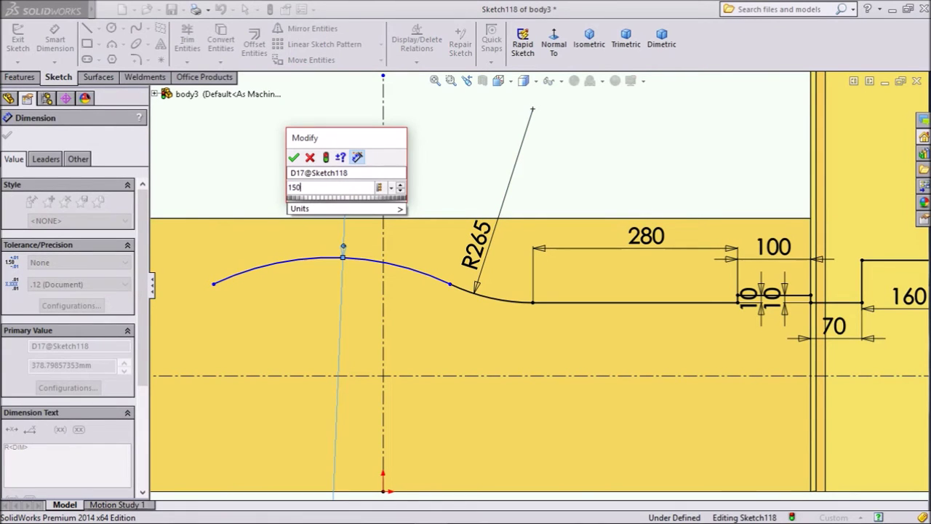
pyautogui.write('0')
pyautogui.press('Return')
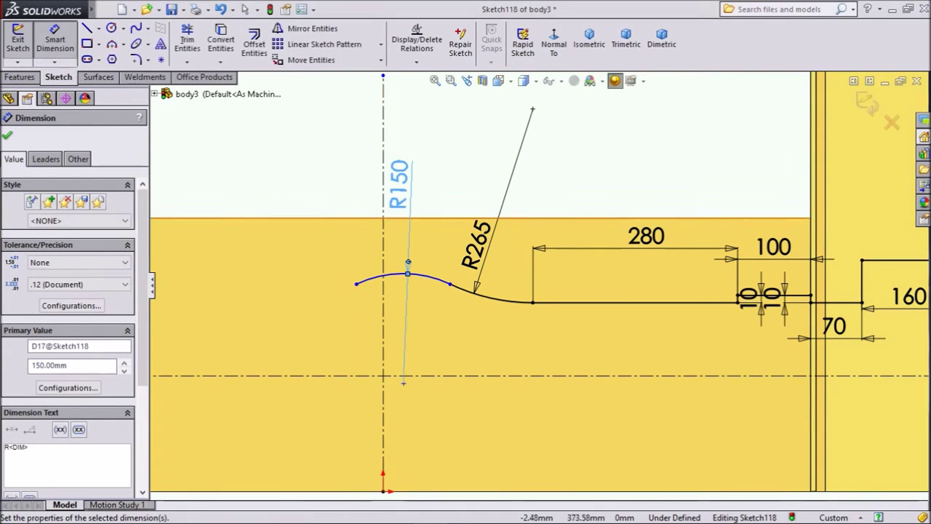
pyautogui.scroll(3, 383, 218)
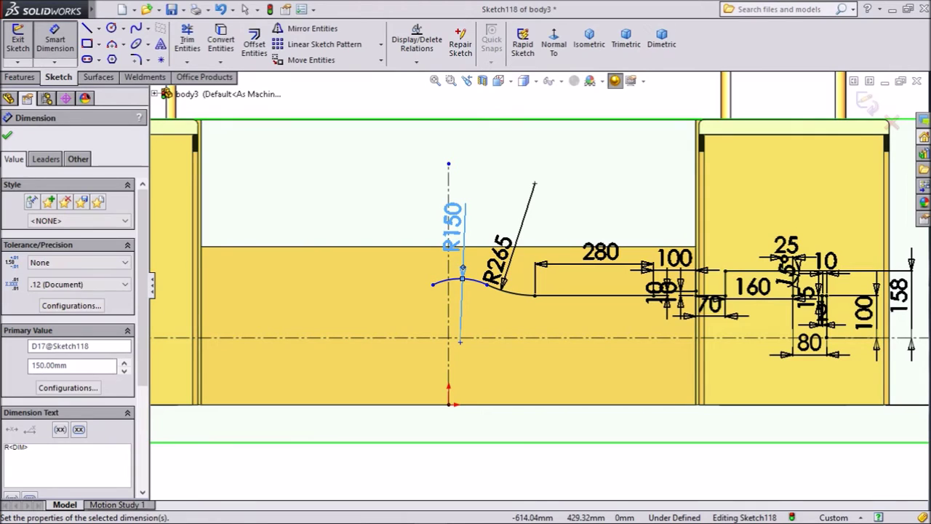
pyautogui.press('Escape')
# - Add a vertical relation between the center point of the 150 mm radius arc and the sketch origin
pyautogui.scroll(-2, 510, 334)
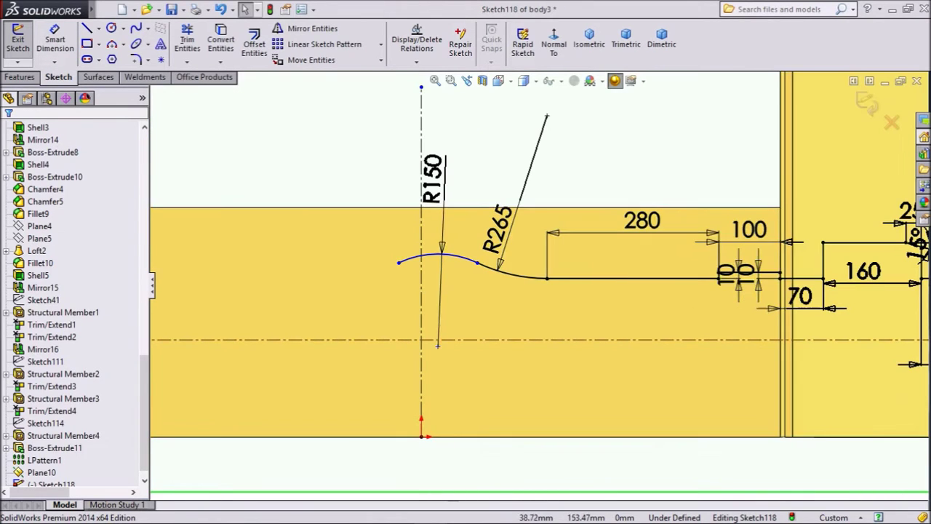
pyautogui.click(438, 346)
pyautogui.keyDown('ctrl'); pyautogui.click(421, 437); pyautogui.keyUp('ctrl')
pyautogui.click(36, 372)
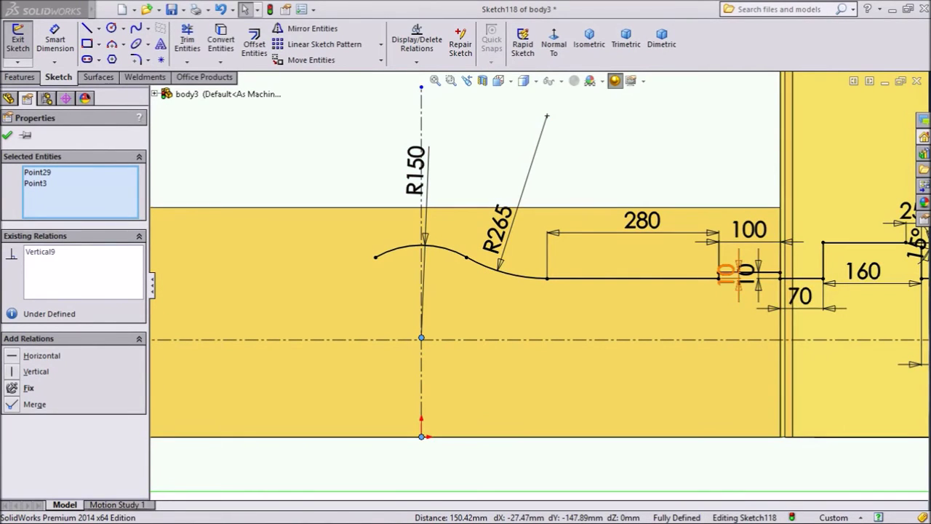
pyautogui.scroll(-5, 788, 267)
pyautogui.scroll(5, 531, 284)
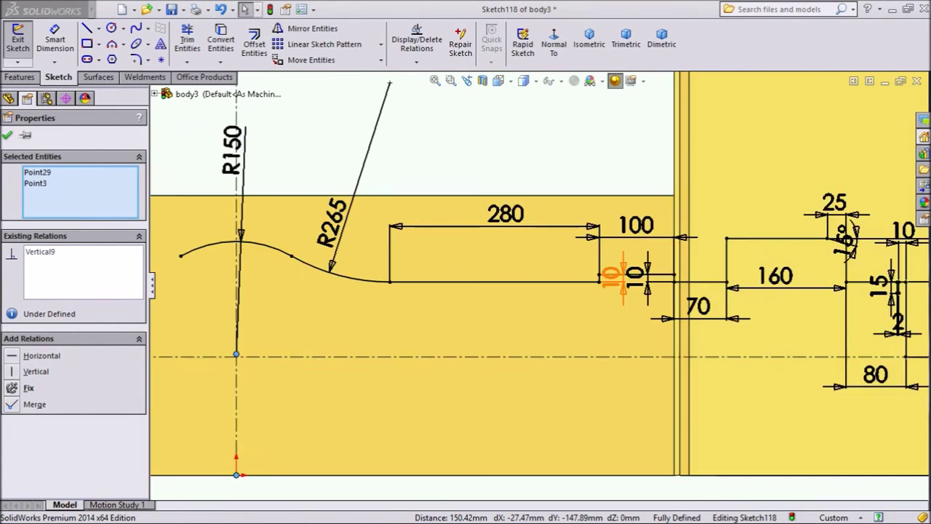
pyautogui.scroll(-1, 844, 300)
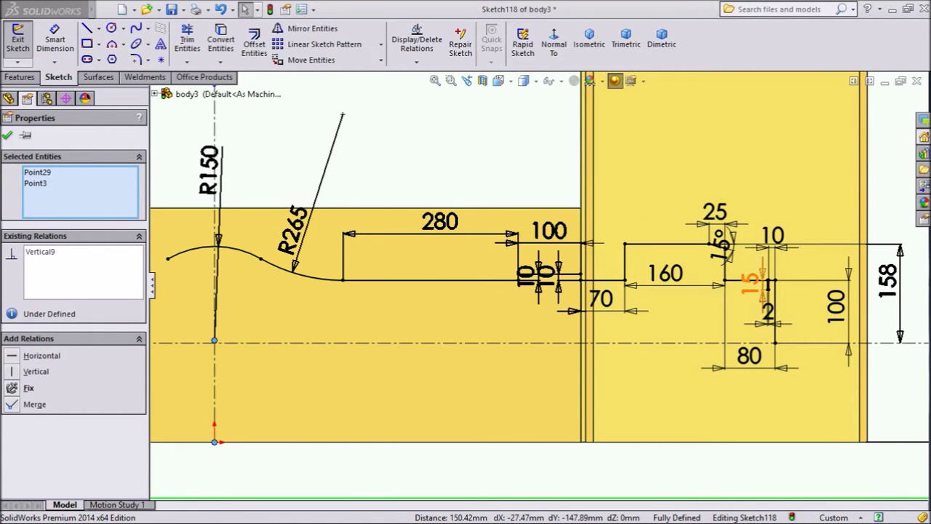
pyautogui.scroll(6, 489, 308)
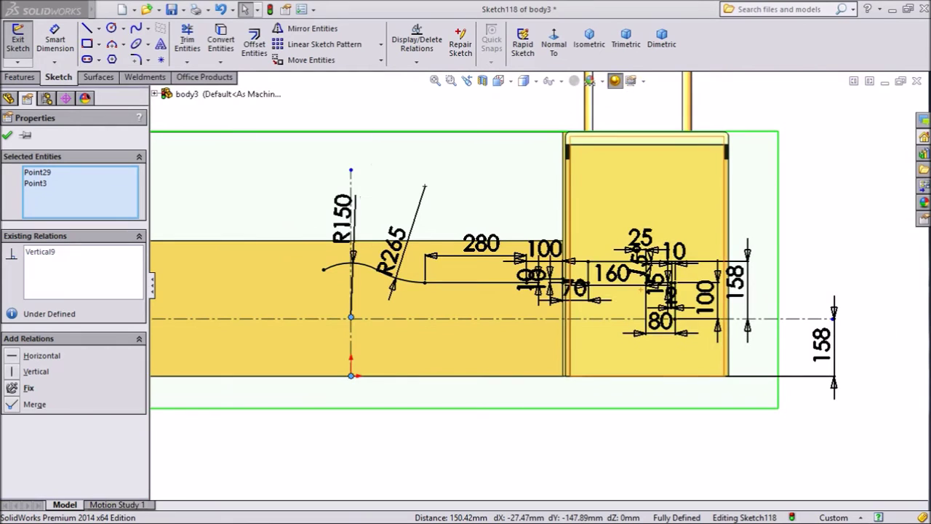
pyautogui.scroll(-2, 438, 294)
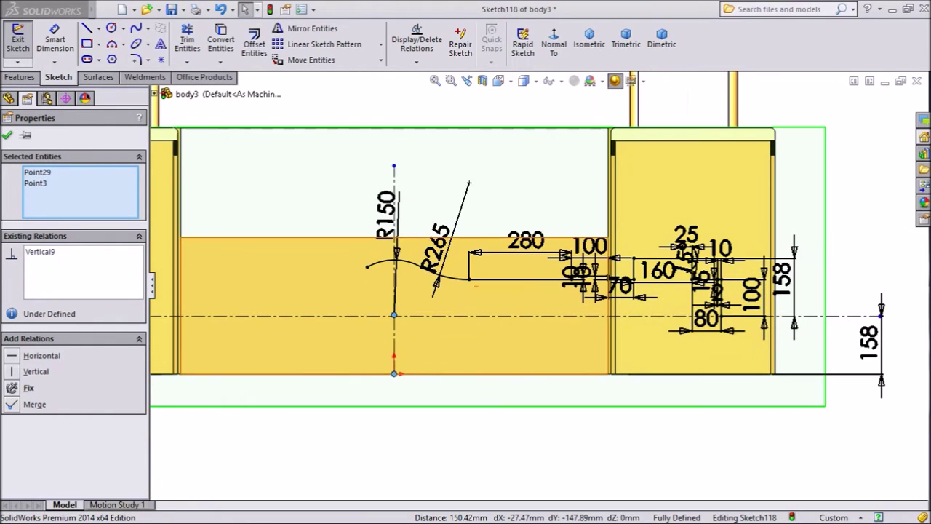
pyautogui.press('Escape')
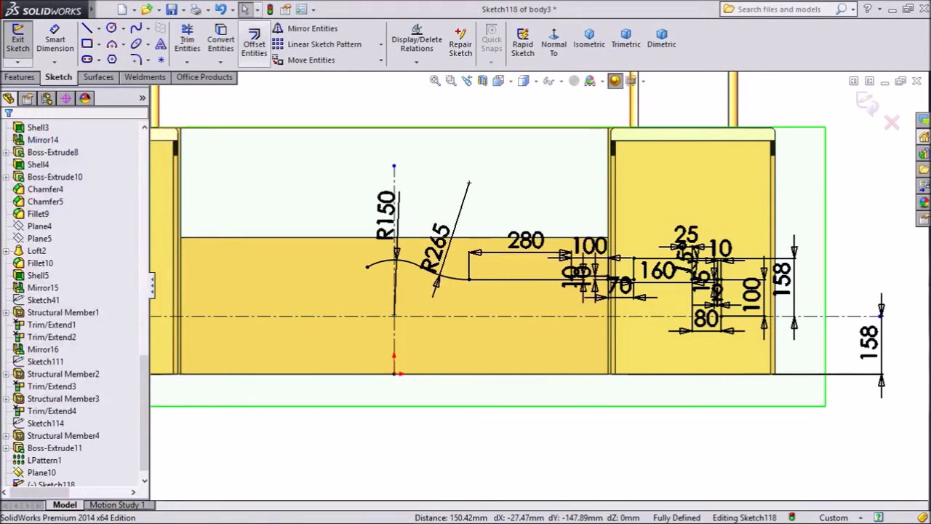
# - Mirror all lines and arcs of the half profile about the vertical centerline, keeping the original entities
pyautogui.click(313, 29)
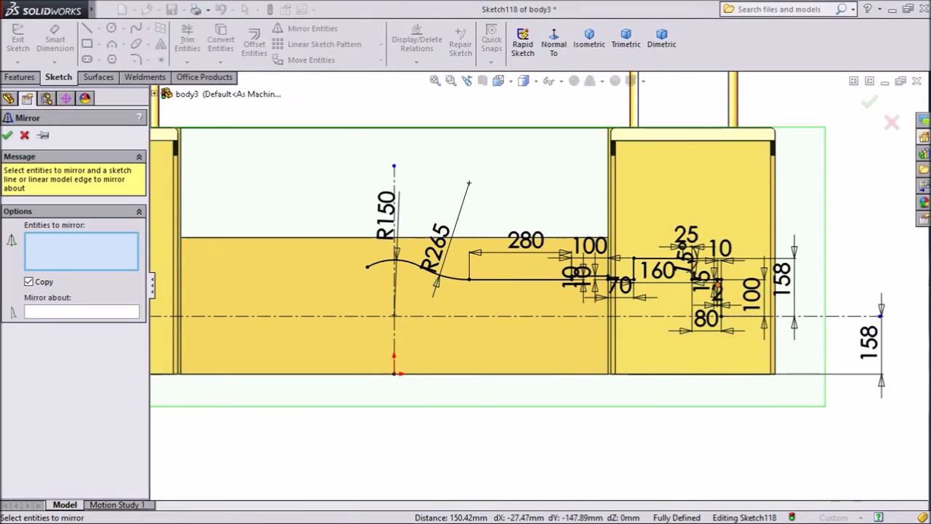
pyautogui.scroll(-6, 789, 303)
pyautogui.scroll(-2, 702, 243)
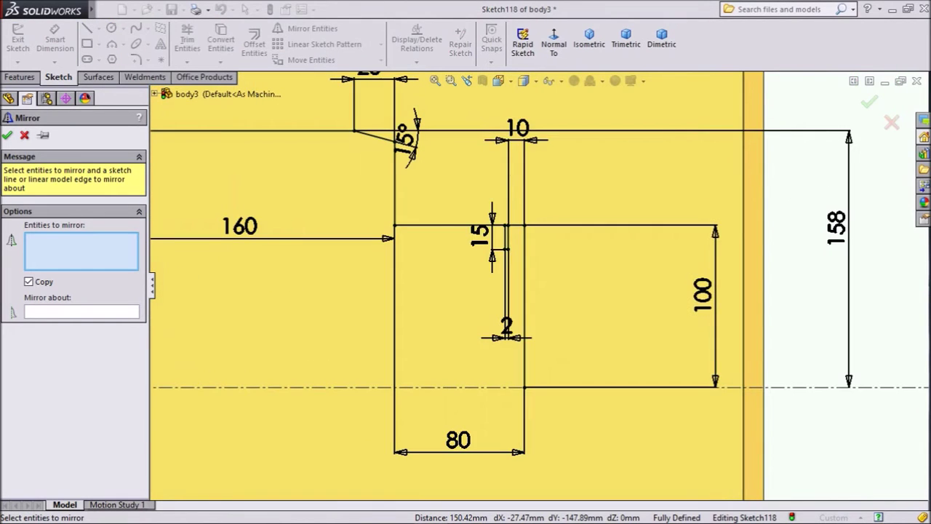
pyautogui.scroll(1, 534, 287)
pyautogui.moveTo(568, 205)
pyautogui.mouseDown()
pyautogui.moveTo(538, 262)
pyautogui.moveTo(311, 284)
pyautogui.mouseUp()
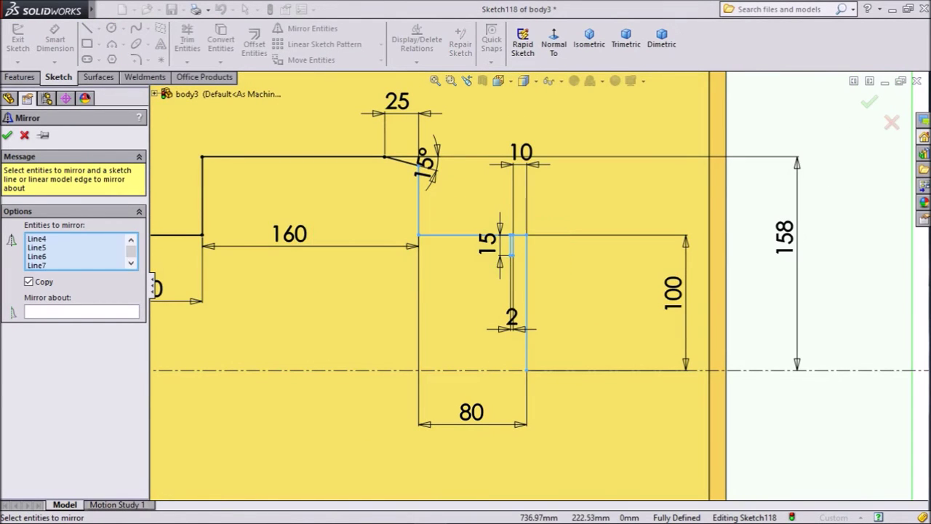
pyautogui.moveTo(418, 153); pyautogui.dragTo(180, 248)
pyautogui.scroll(5, 473, 284)
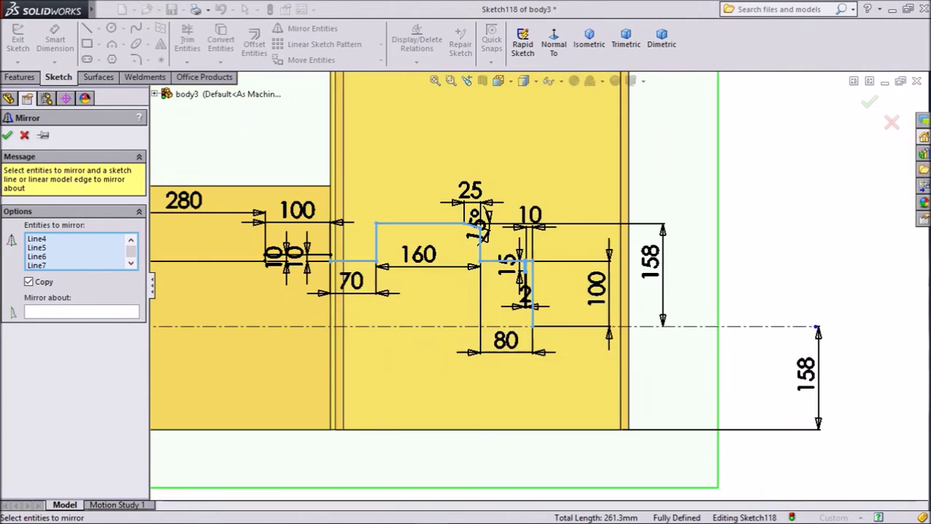
pyautogui.scroll(-5, 268, 234)
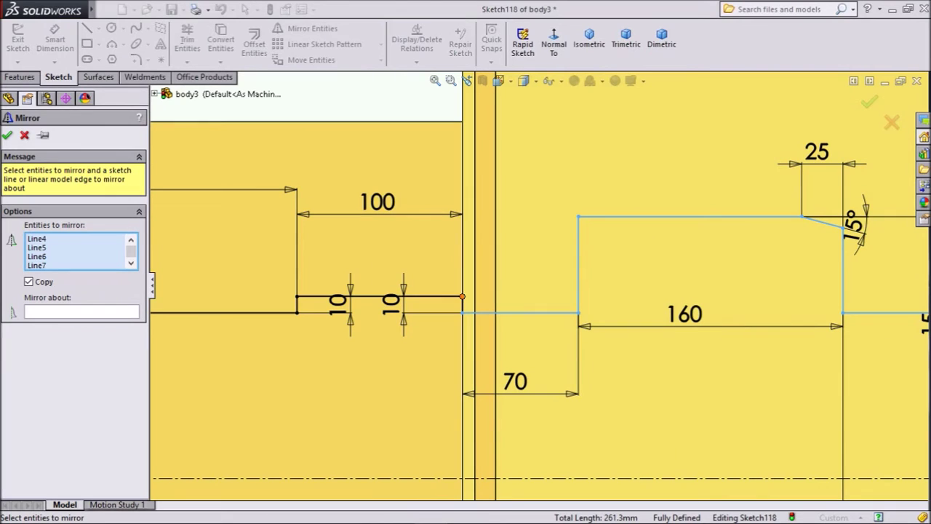
pyautogui.click(462, 304)
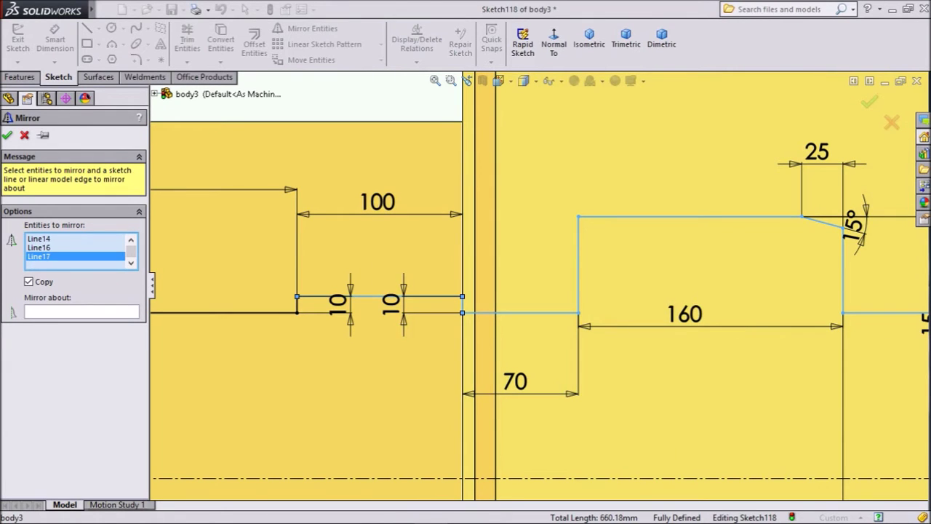
pyautogui.click(240, 313)
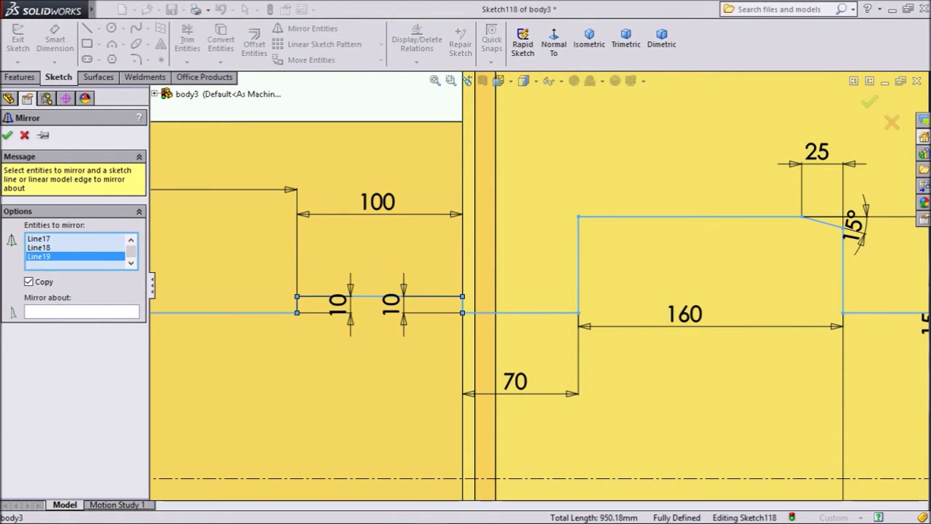
pyautogui.scroll(6, 537, 284)
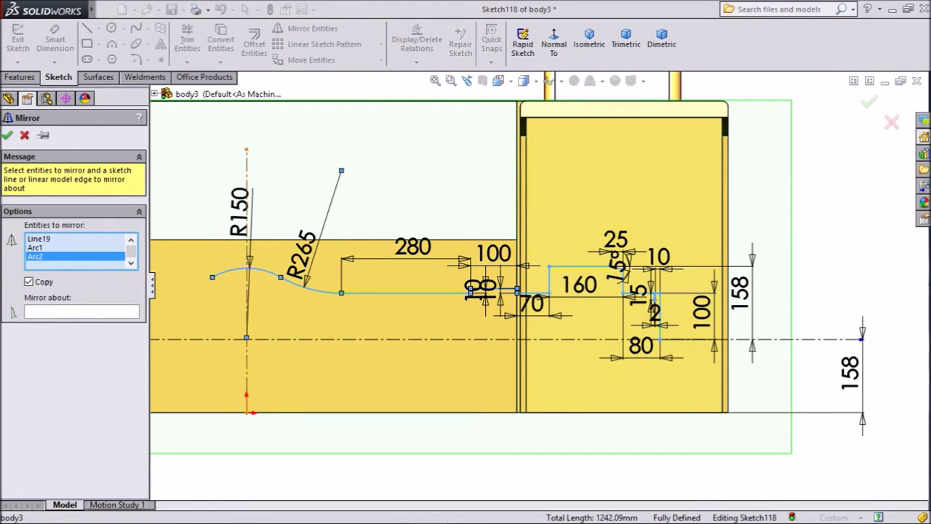
pyautogui.click(82, 311)
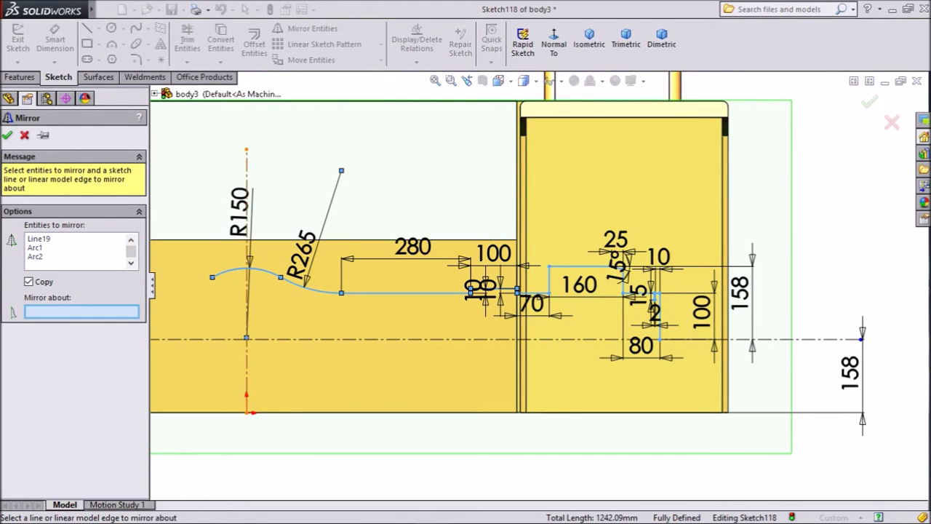
pyautogui.click(246, 371)
pyautogui.scroll(5, 537, 286)
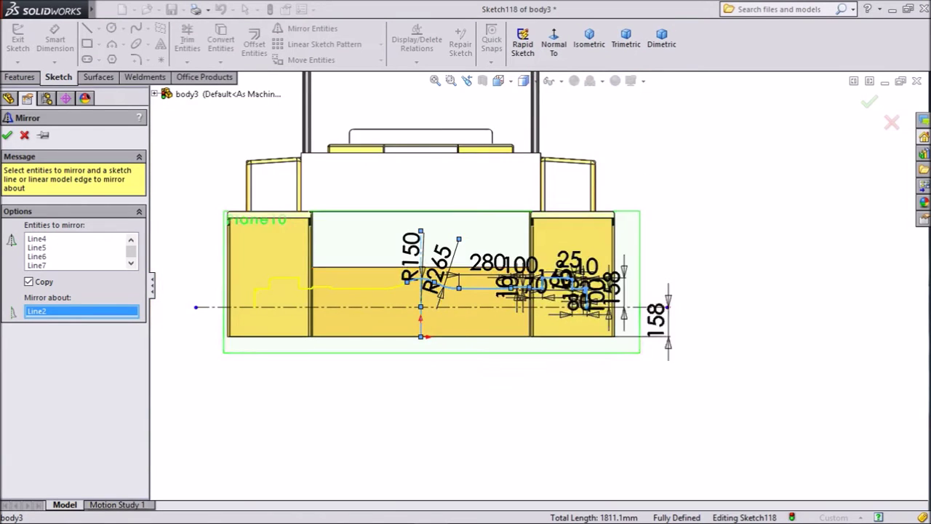
pyautogui.scroll(-3, 373, 327)
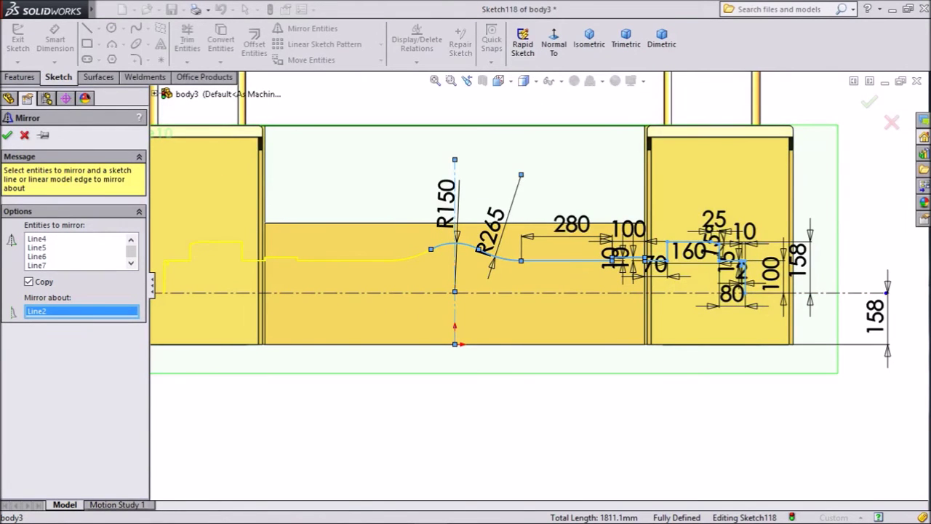
pyautogui.click(7, 135)
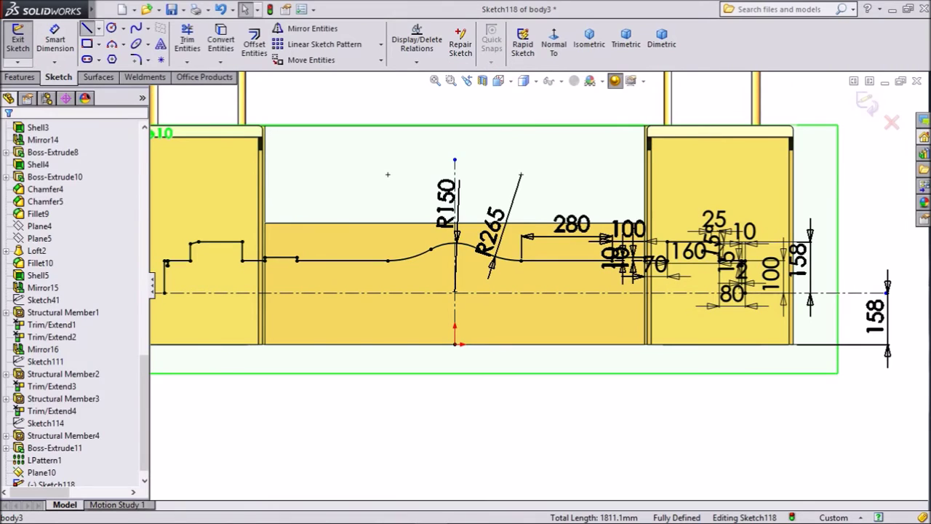
# - Close the mirrored profile with a 1790 mm horizontal line along the horizontal centerline between its two lower end points
pyautogui.click(87, 28)
pyautogui.scroll(2, 320, 305)
pyautogui.click(278, 290)
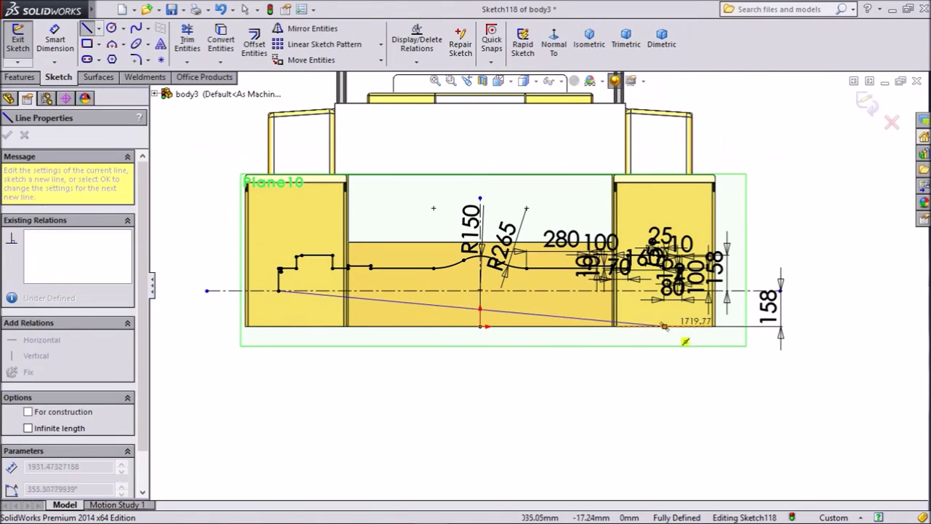
pyautogui.scroll(4, 686, 320)
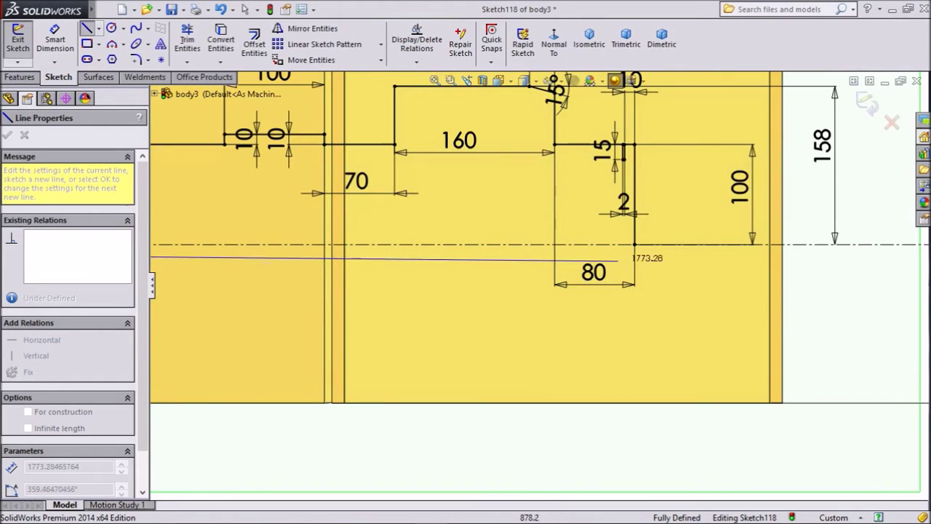
pyautogui.click(636, 246)
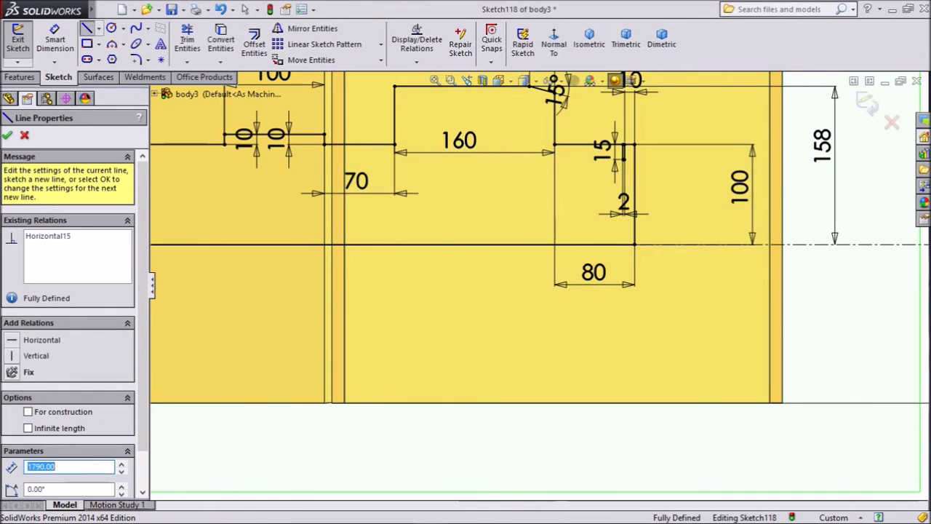
pyautogui.scroll(-8, 539, 283)
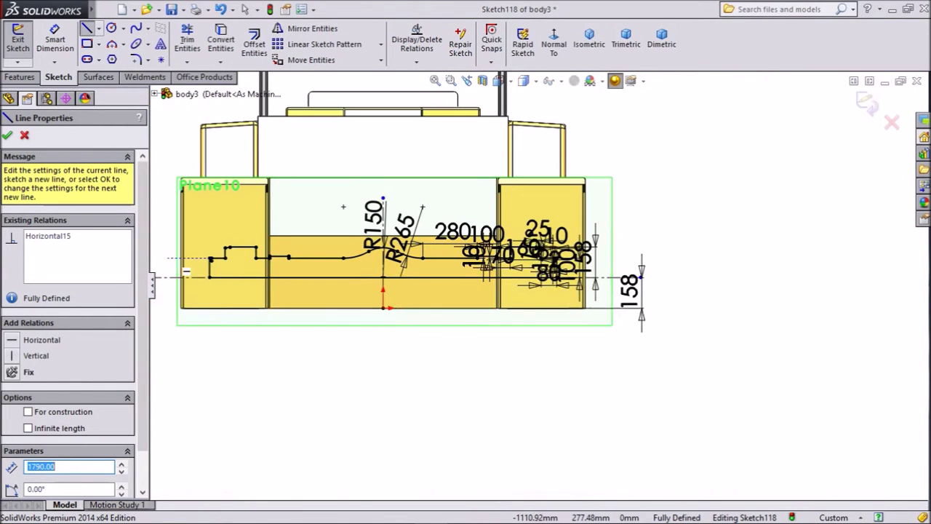
pyautogui.click(8, 135)
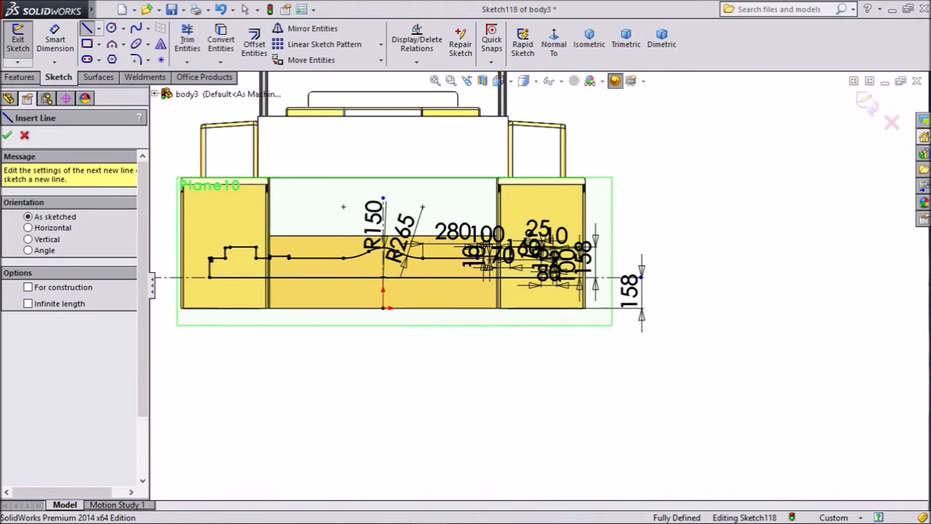
pyautogui.press('Escape')
# - Revolve the closed profile 360° about the 1790 mm horizontal closing line, with Merge result off
pyautogui.click(20, 77)
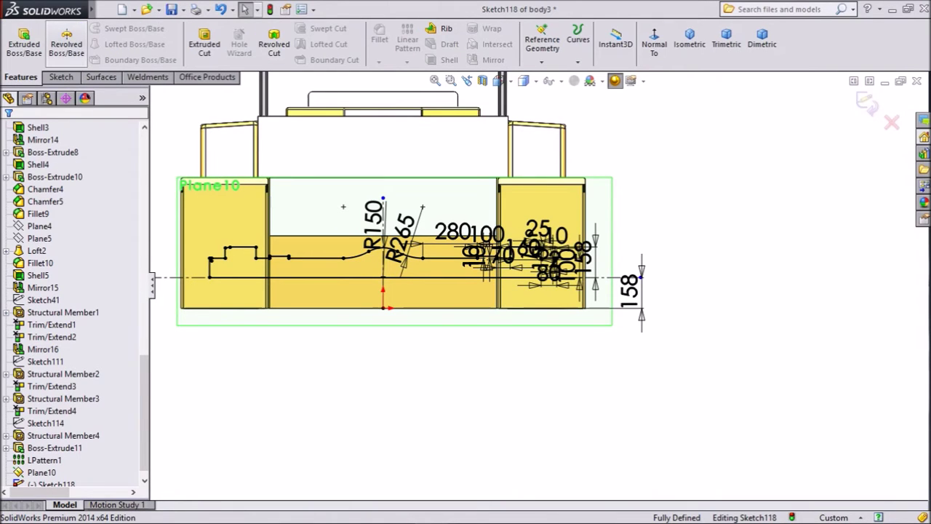
pyautogui.click(66, 43)
pyautogui.click(67, 40)
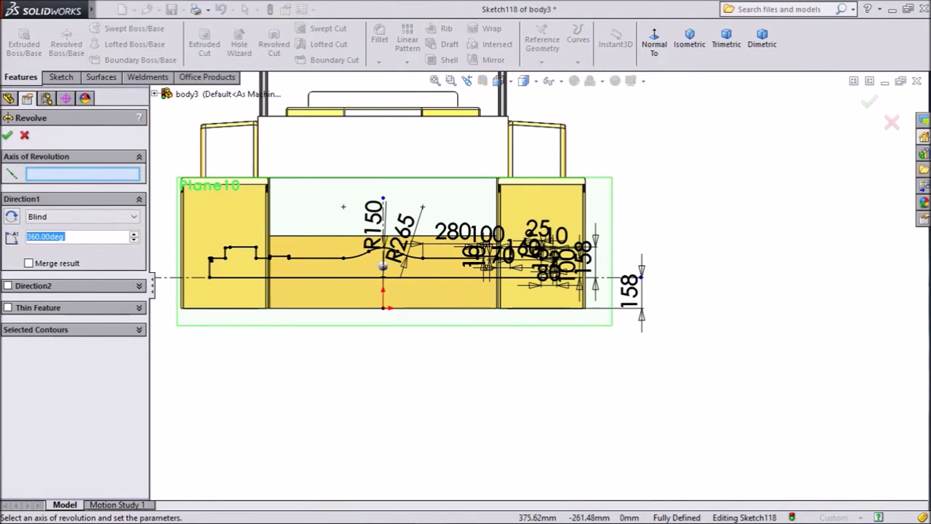
pyautogui.scroll(-3, 389, 305)
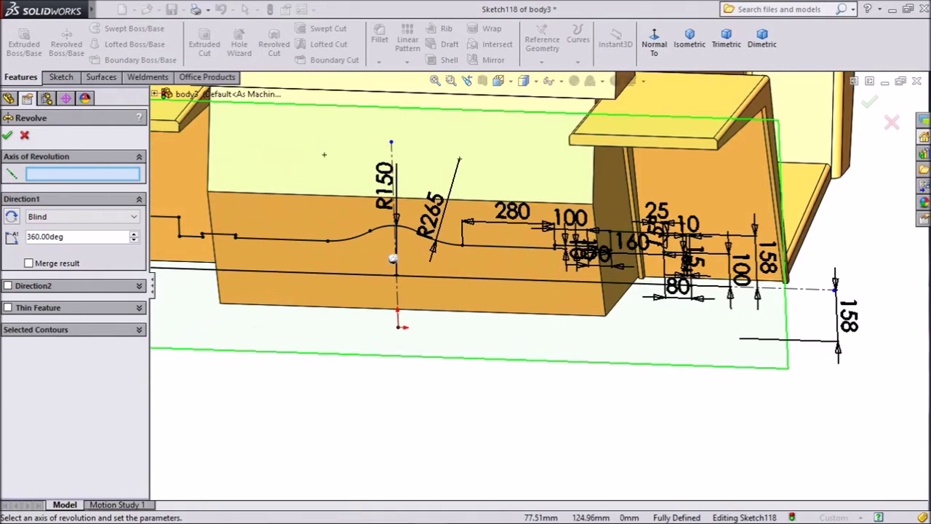
pyautogui.click(393, 259)
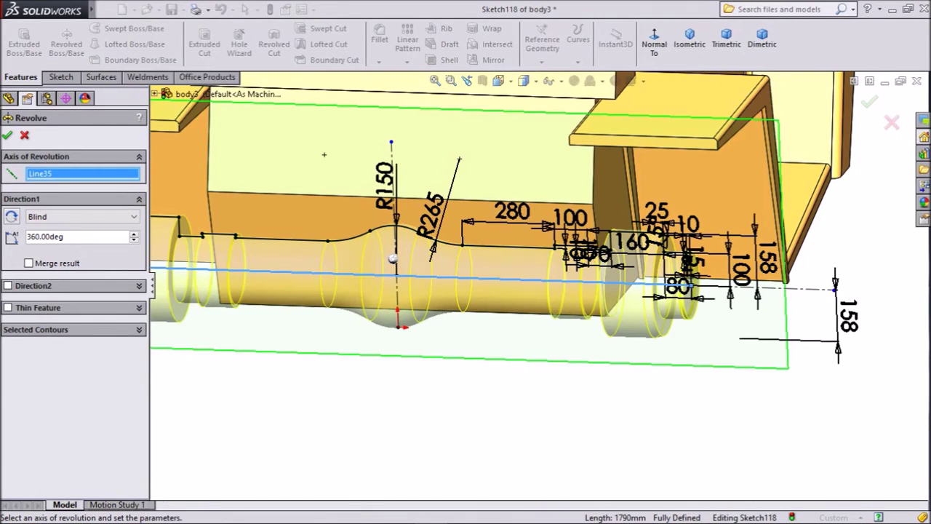
pyautogui.scroll(2, 393, 259)
pyautogui.scroll(-3, 201, 243)
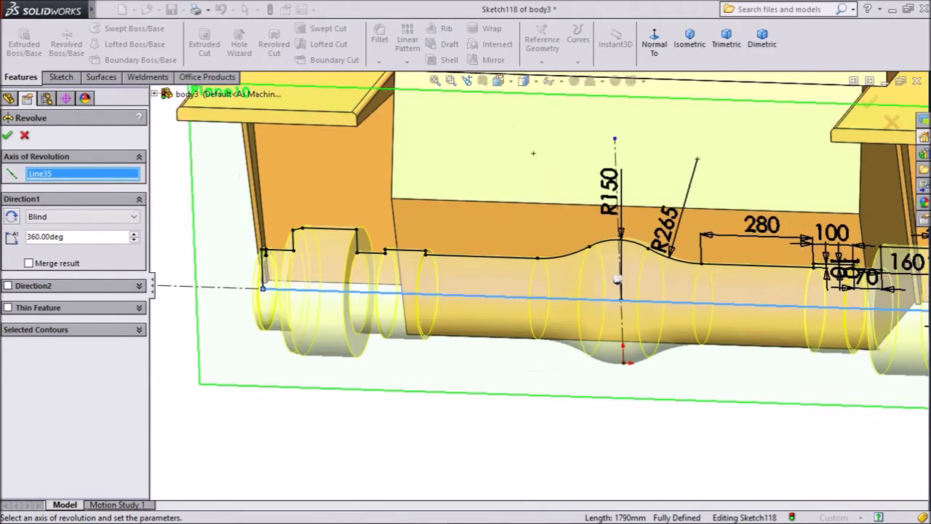
pyautogui.scroll(1, 201, 243)
pyautogui.scroll(-2, 890, 284)
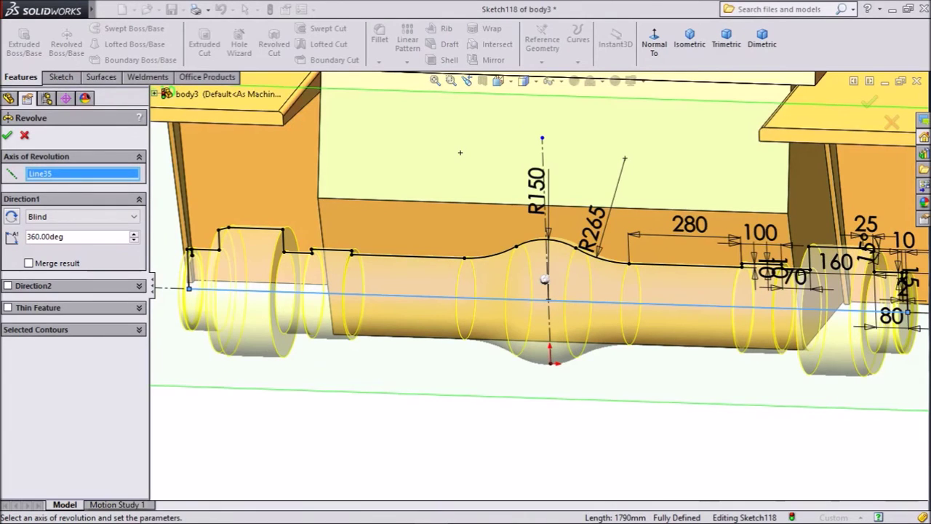
pyautogui.press('Return')
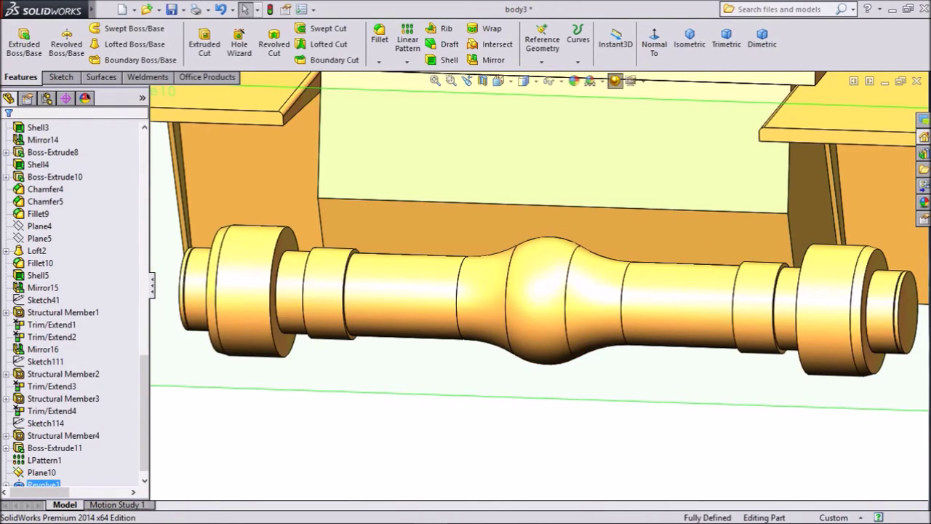
# - Start a new sketch on Plane10, the offset plane that carries the revolved profile
pyautogui.moveTo(680, 302)
pyautogui.mouseDown(button='middle')
pyautogui.moveTo(782, 295)
pyautogui.moveTo(618, 295)
pyautogui.moveTo(760, 291)
pyautogui.moveTo(651, 304)
pyautogui.moveTo(673, 273)
pyautogui.moveTo(680, 306)
pyautogui.moveTo(656, 304)
pyautogui.moveTo(691, 302)
pyautogui.mouseUp(button='middle')
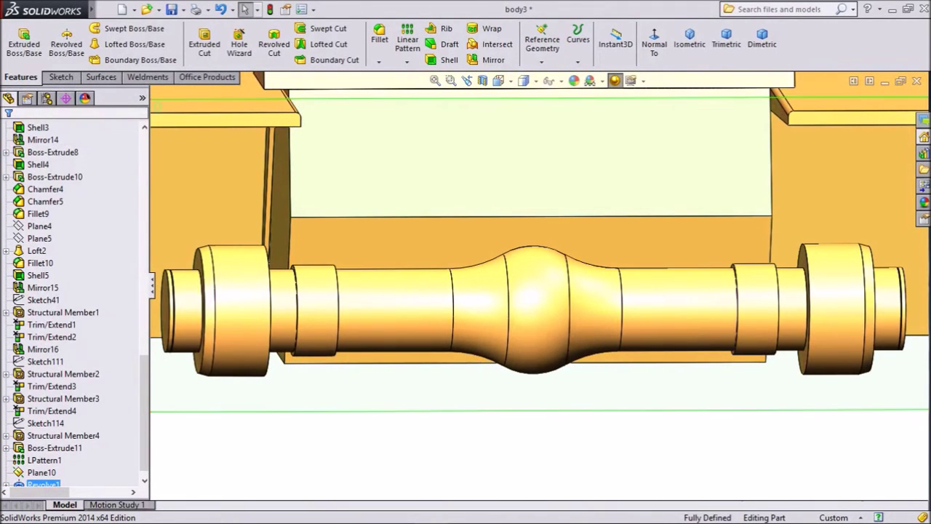
pyautogui.scroll(3, 538, 284)
pyautogui.moveTo(691, 302)
pyautogui.mouseDown(button='middle')
pyautogui.moveTo(644, 309)
pyautogui.moveTo(677, 299)
pyautogui.mouseUp(button='middle')
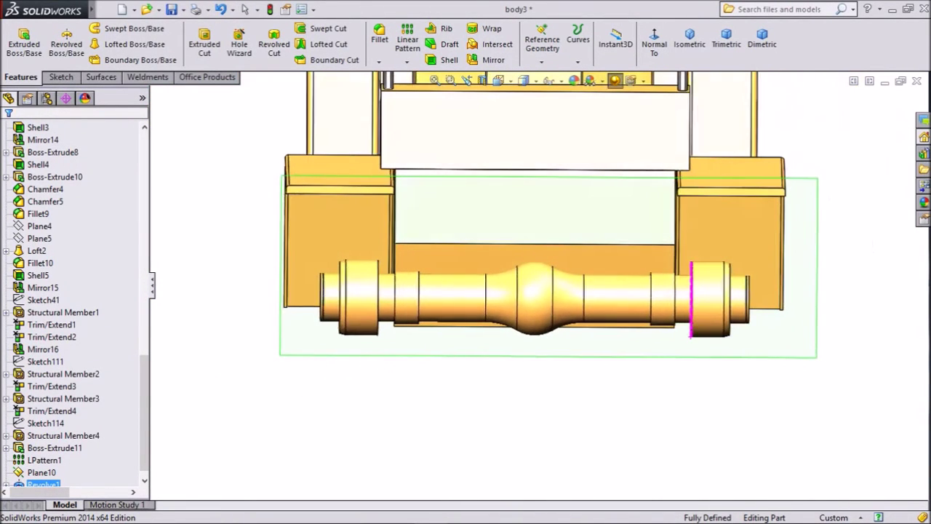
pyautogui.click(816, 320)
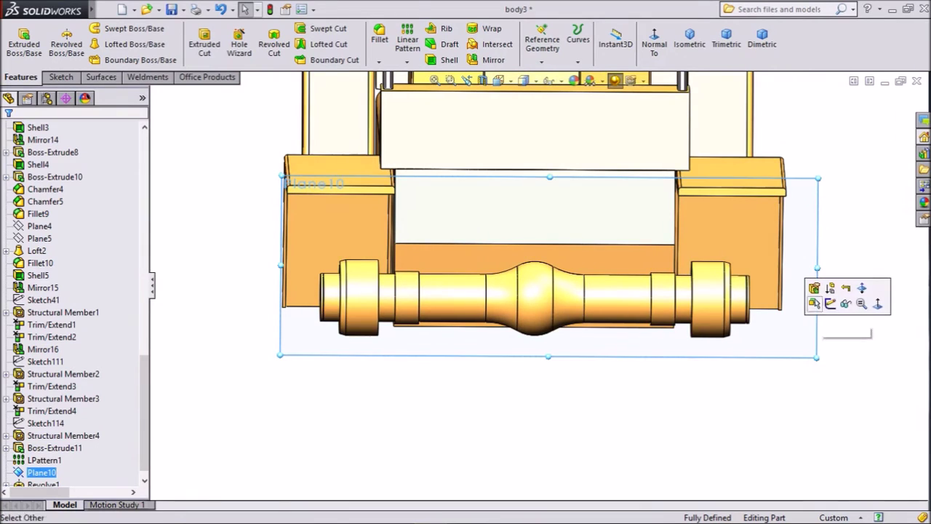
pyautogui.click(830, 303)
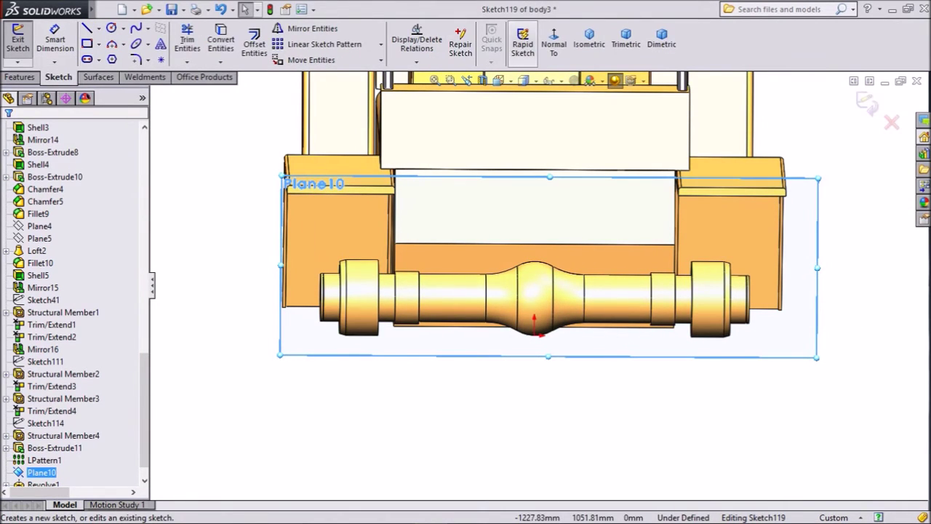
pyautogui.click(554, 43)
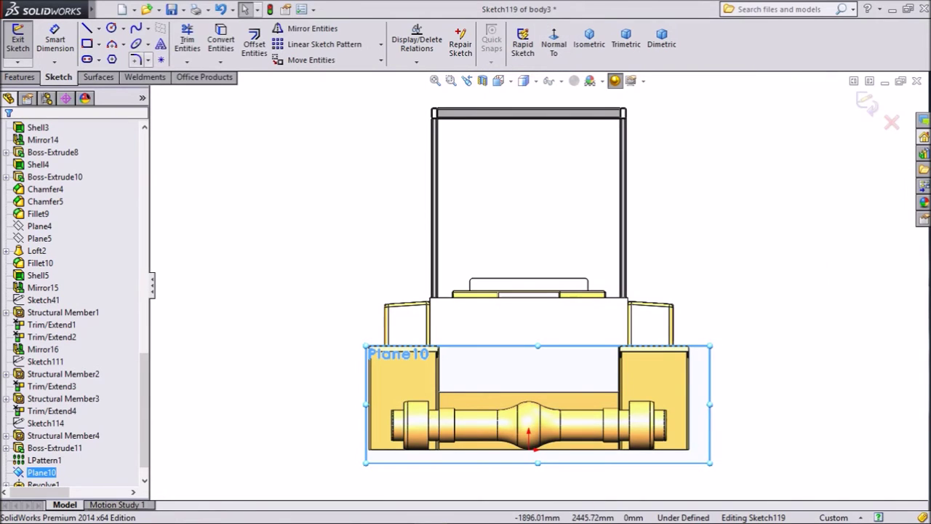
pyautogui.click(99, 60)
pyautogui.click(99, 43)
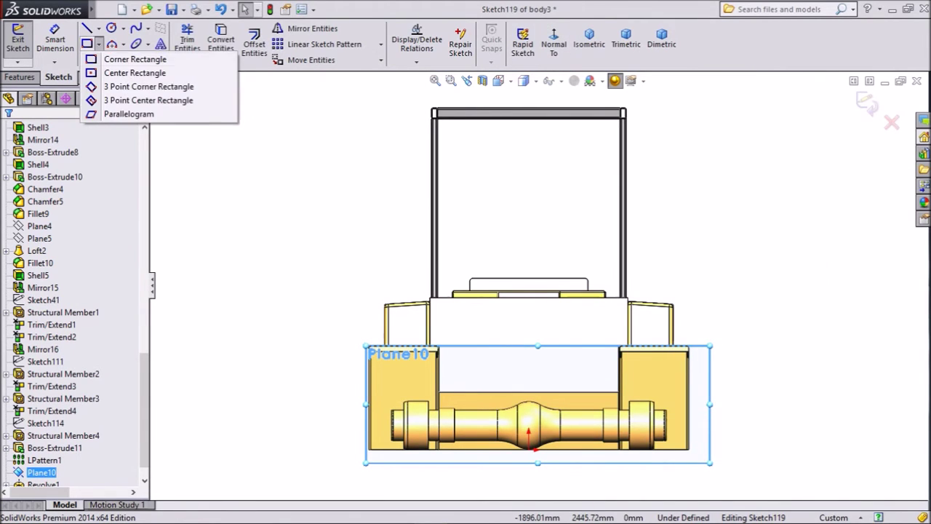
pyautogui.click(138, 60)
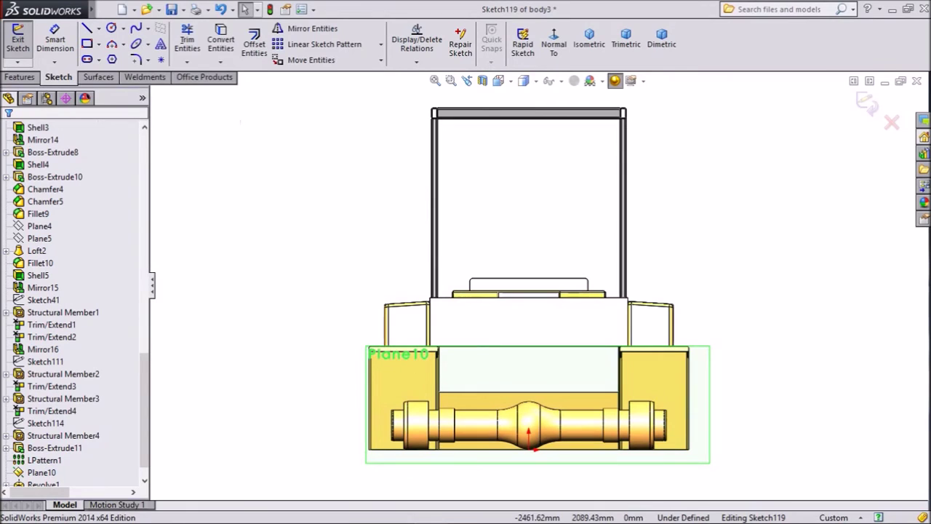
# - Sketch a vertical straight slot through the origin over the shaft's central bulge, about 125 mm between centers and 186 mm wide
pyautogui.click(99, 59)
pyautogui.click(126, 75)
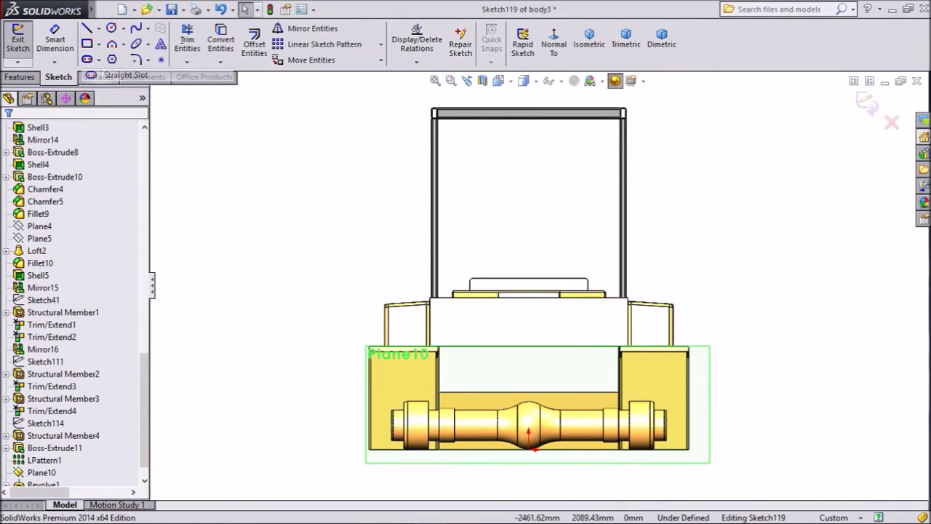
pyautogui.scroll(3, 553, 448)
pyautogui.scroll(-5, 555, 452)
pyautogui.scroll(-8, 532, 287)
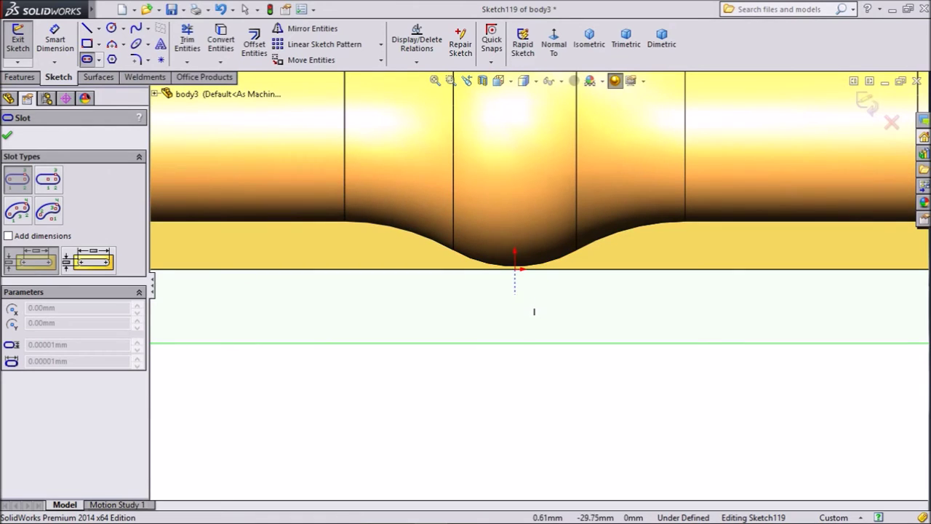
pyautogui.click(515, 197)
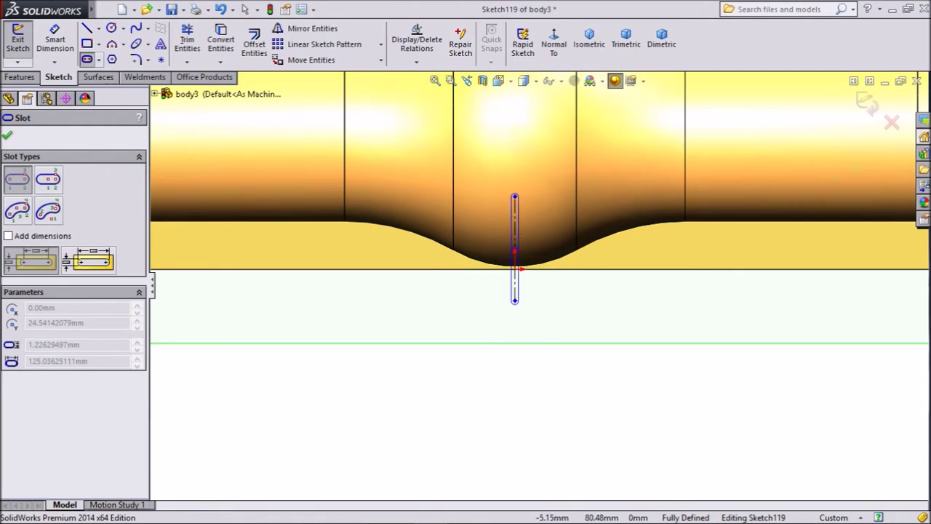
pyautogui.click(437, 248)
pyautogui.scroll(3, 437, 248)
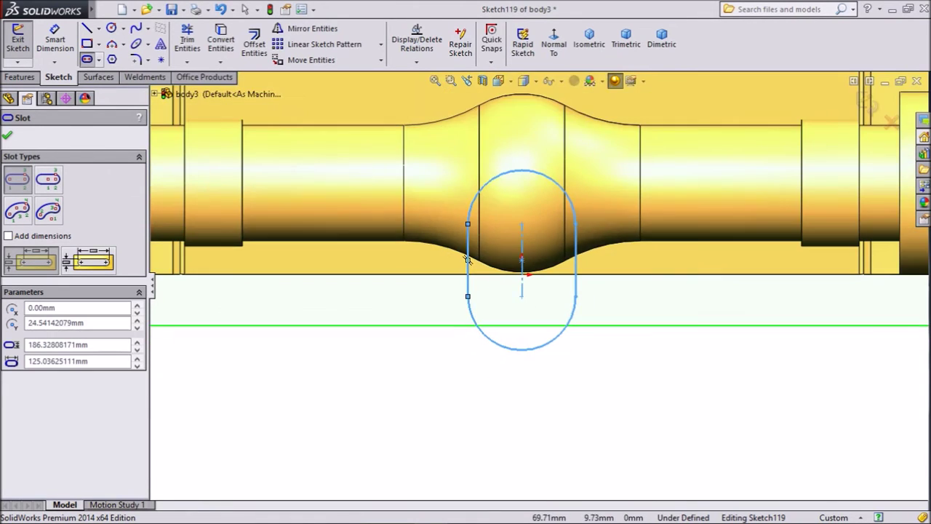
# - Dimension the slot's lower end arc and set its radius to 200 mm
pyautogui.scroll(-2, 513, 168)
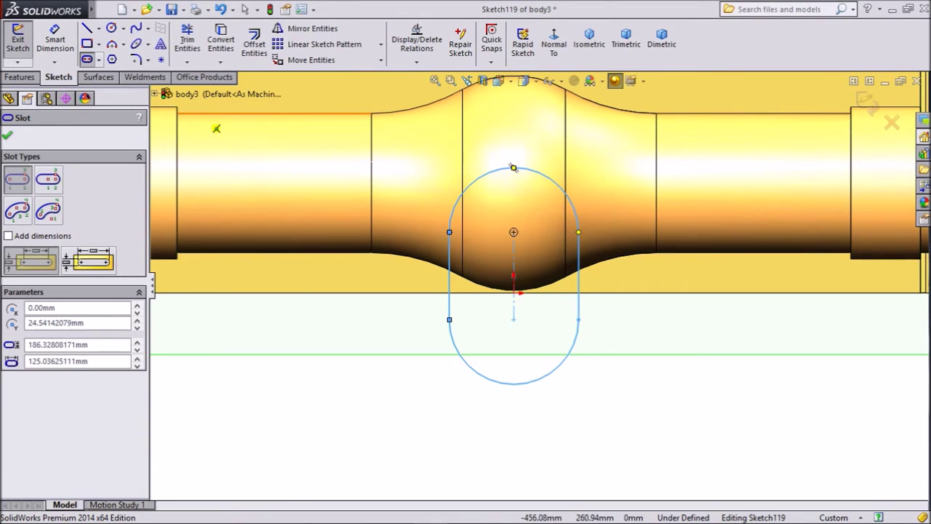
pyautogui.click(54, 40)
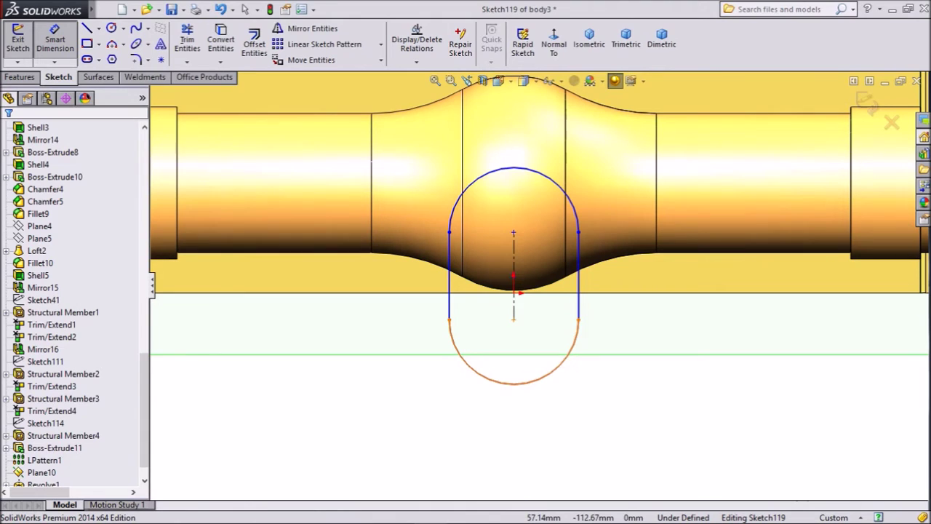
pyautogui.click(560, 363)
pyautogui.click(542, 348)
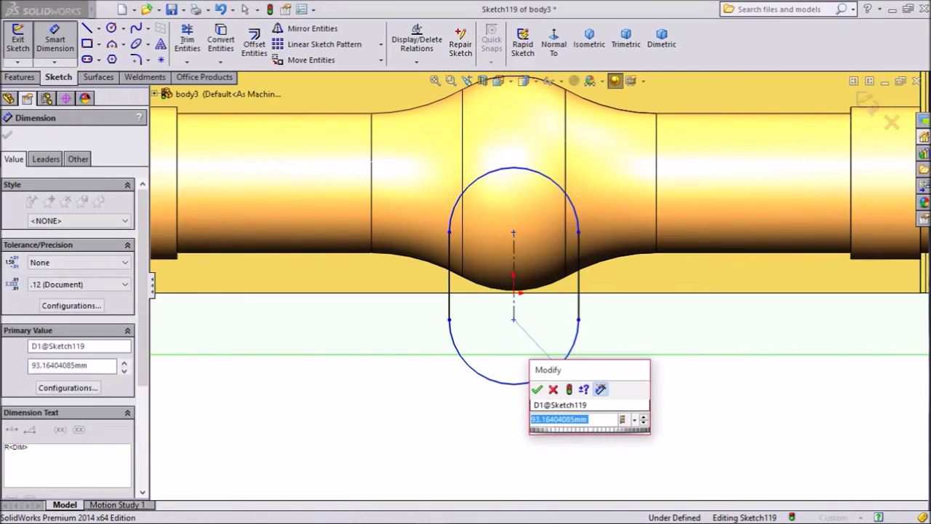
pyautogui.write('200')
pyautogui.press('Return')
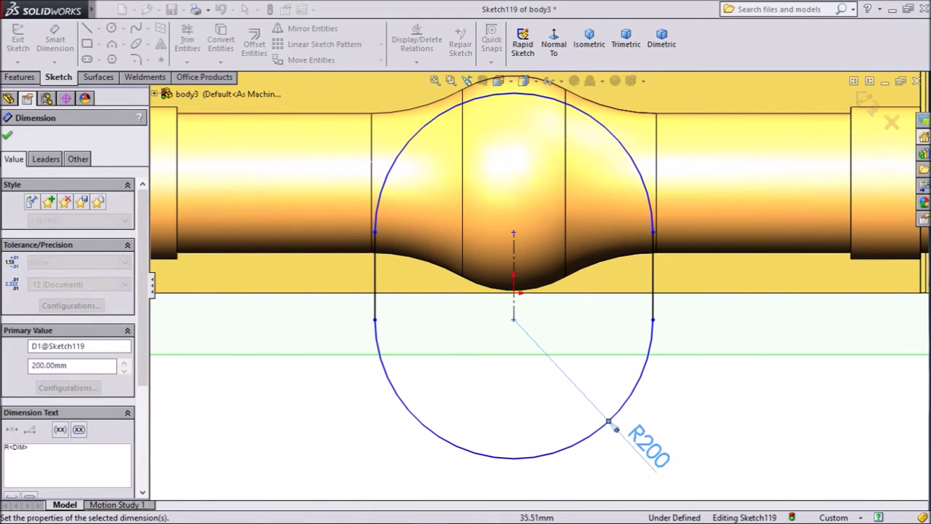
# - Dimension the slot's vertical centerline and set the center-to-center distance to 380 mm
pyautogui.click(514, 264)
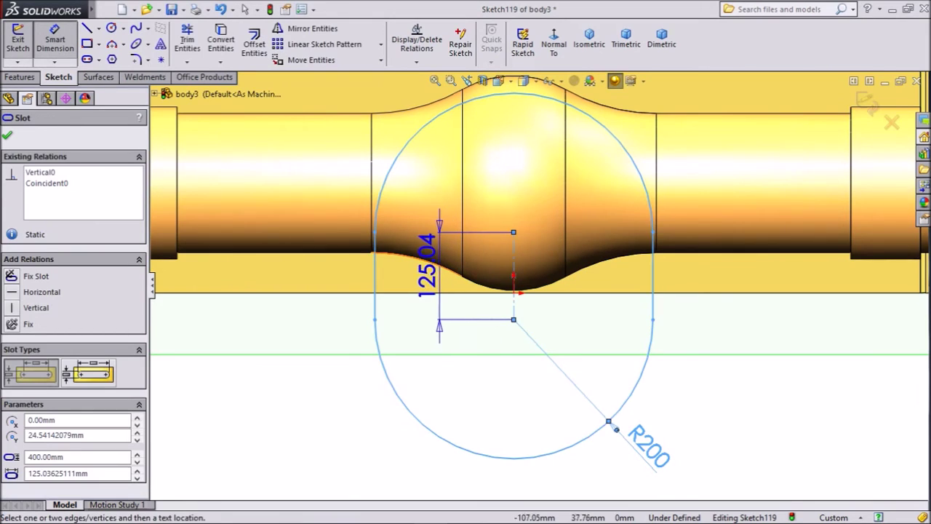
pyautogui.click(424, 271)
pyautogui.write('380')
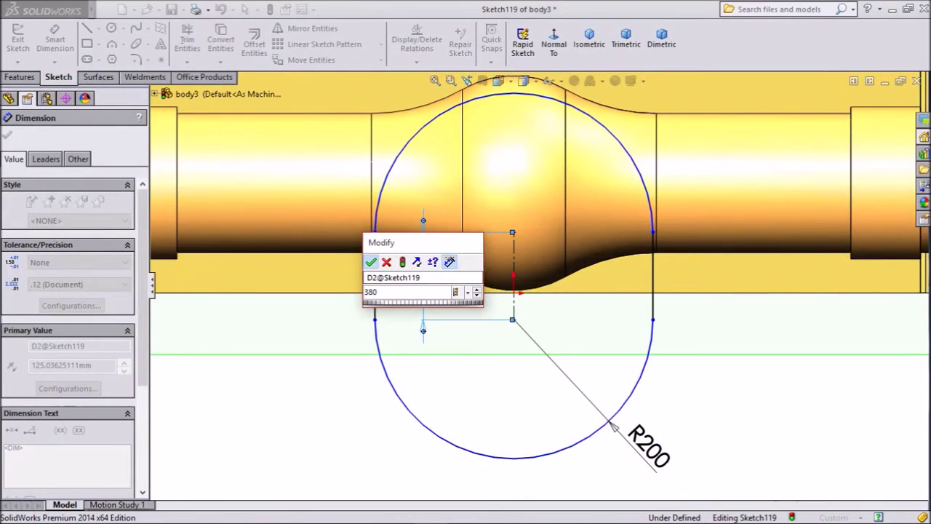
pyautogui.press('Return')
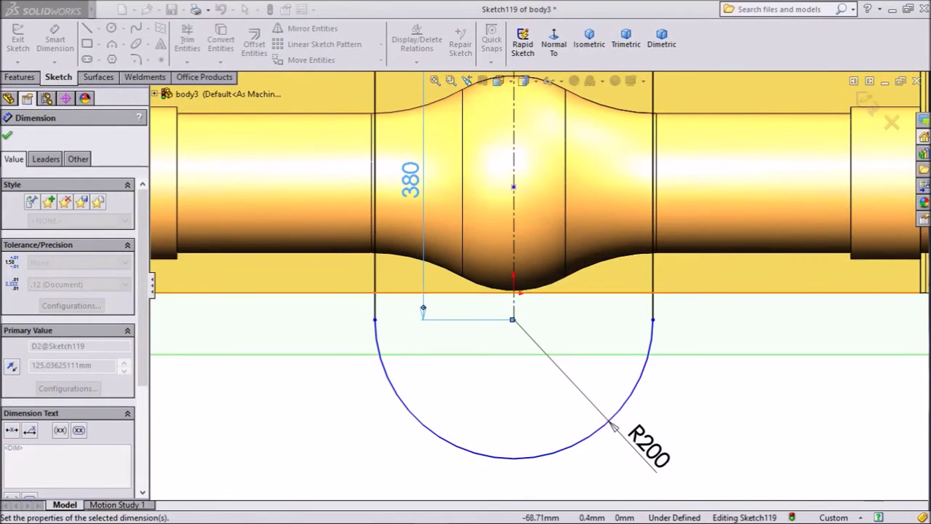
pyautogui.press('f')
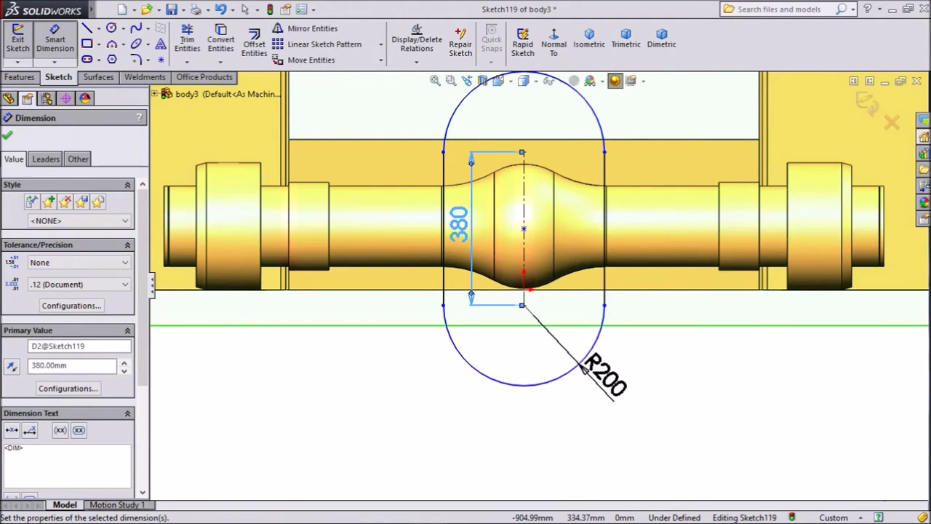
pyautogui.click(8, 135)
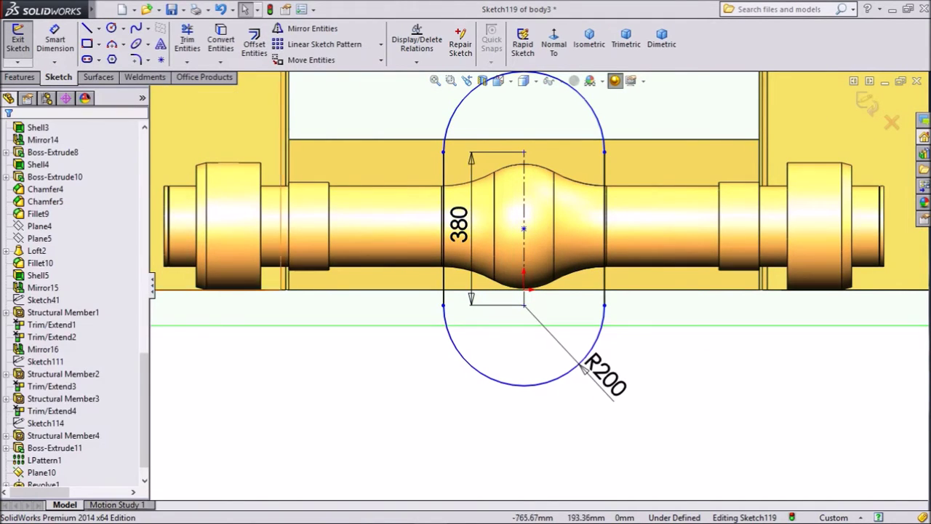
# - Dimension the slot's center point from the body's lower horizontal edge at 50 mm, flipped so that the center lies below the edge
pyautogui.click(55, 39)
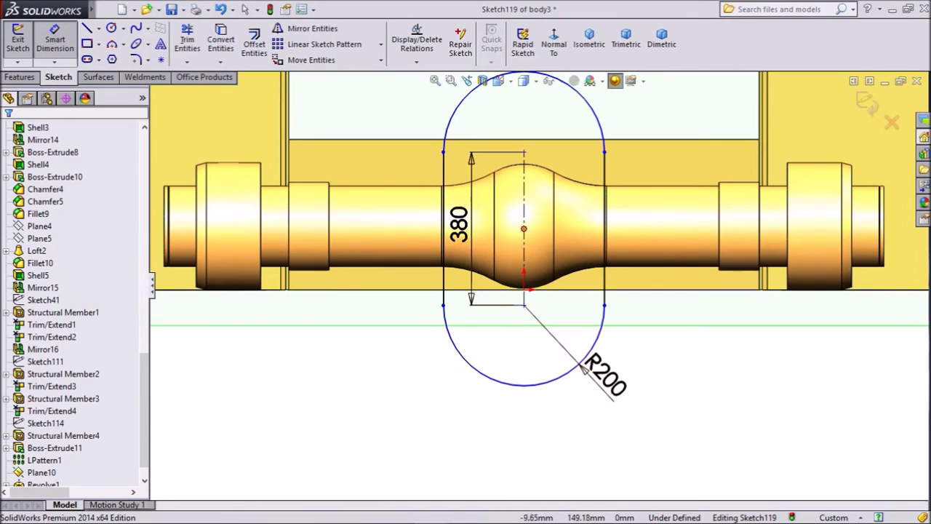
pyautogui.click(524, 229)
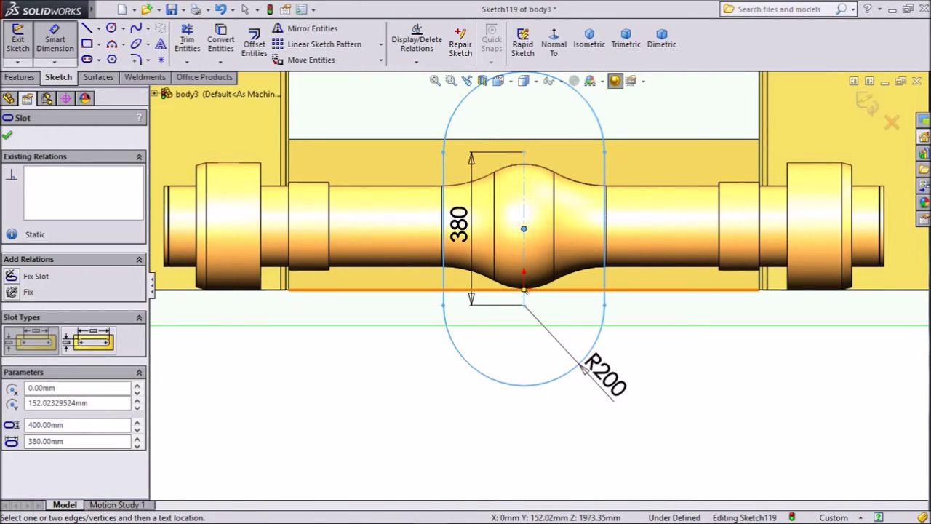
pyautogui.click(553, 290)
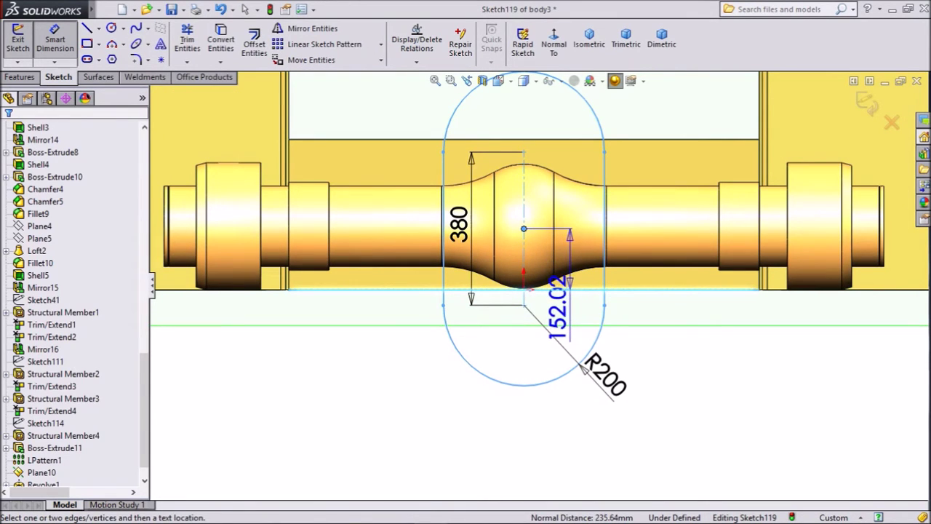
pyautogui.click(395, 389)
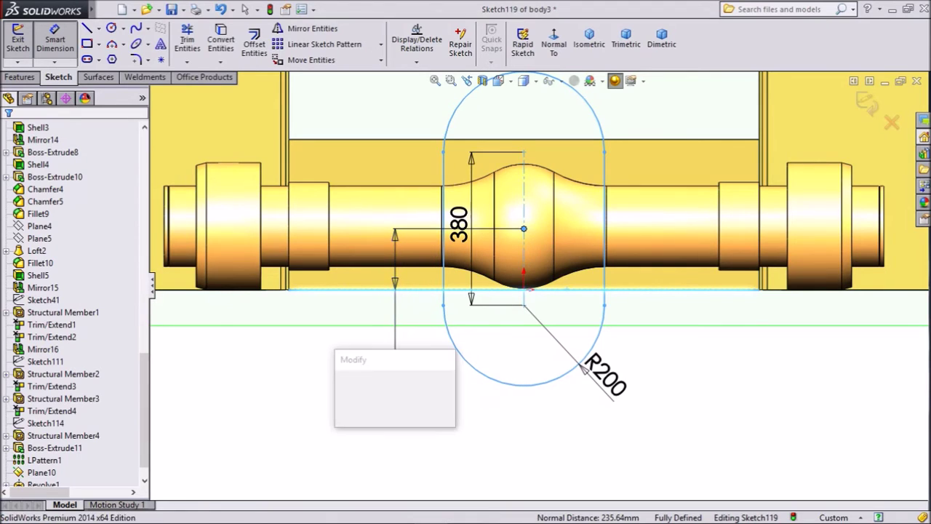
pyautogui.write('50')
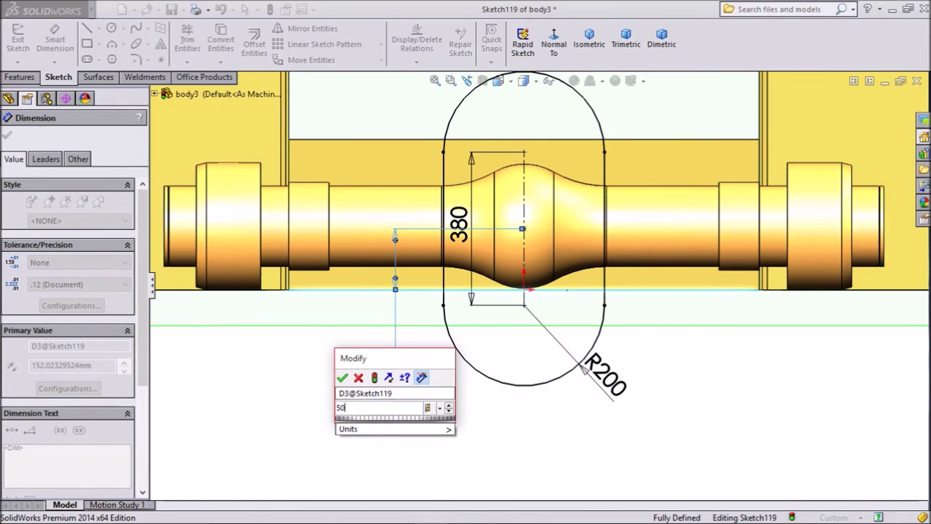
pyautogui.click(388, 377)
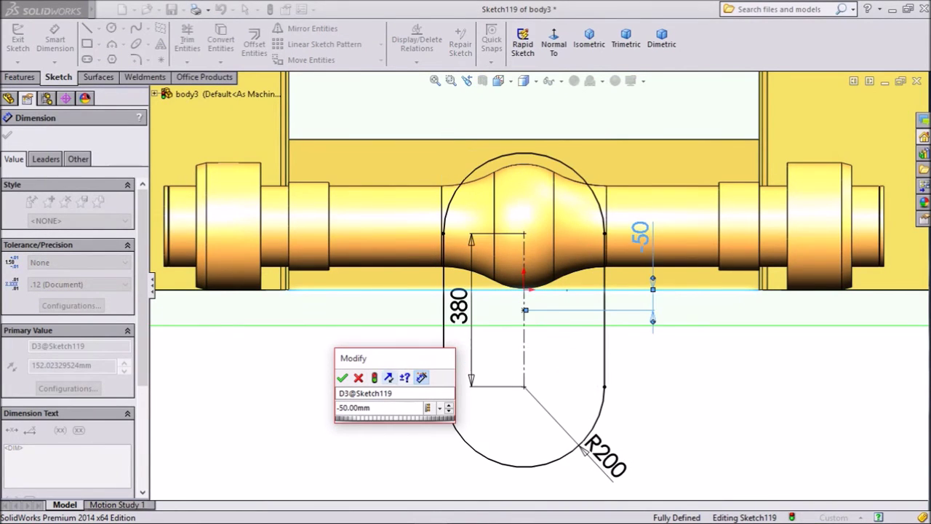
pyautogui.press('Return')
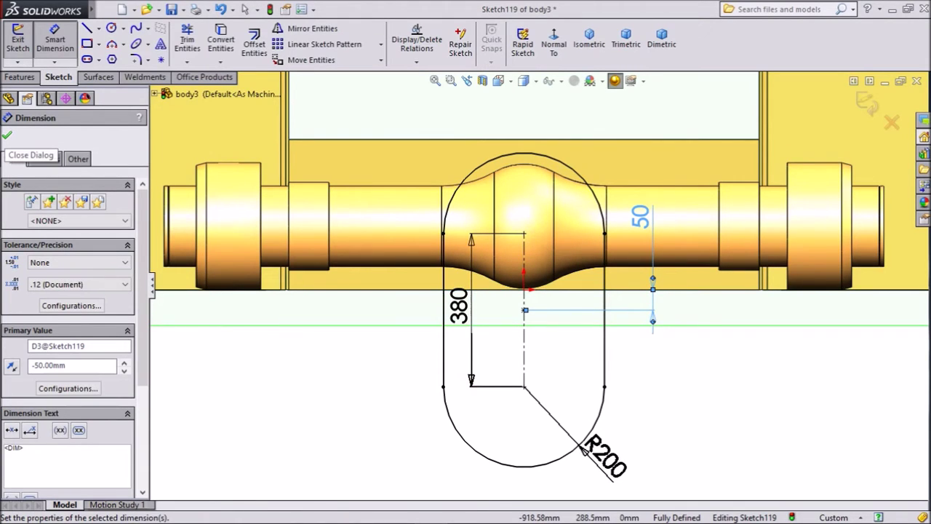
pyautogui.press('Escape')
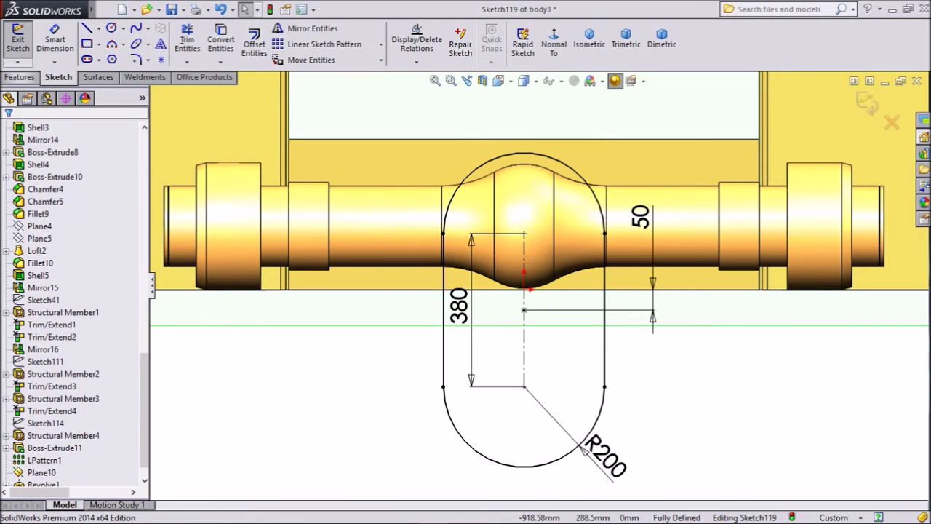
# - Extrude-cut the slot profile blind 260 mm into the main body, with Auto-select off and only Loft2[1] in the feature scope
pyautogui.click(20, 77)
pyautogui.click(204, 43)
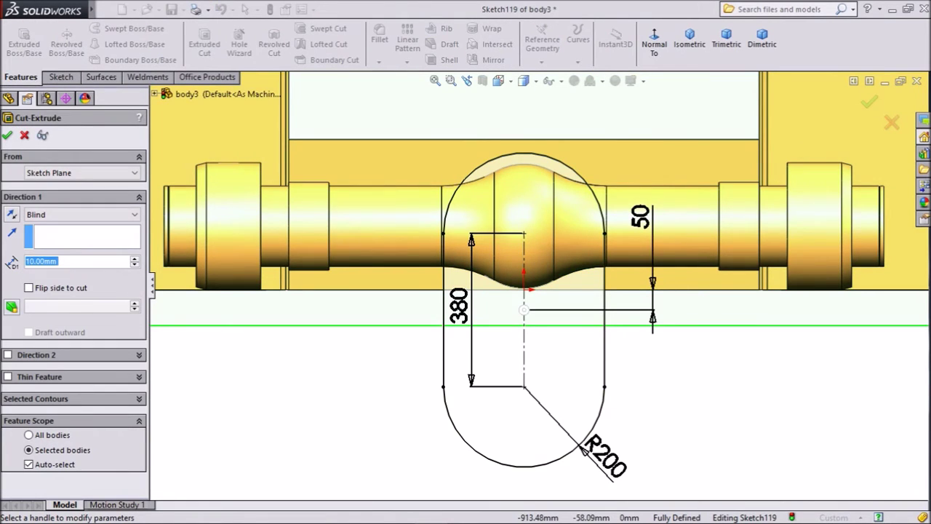
pyautogui.write('260')
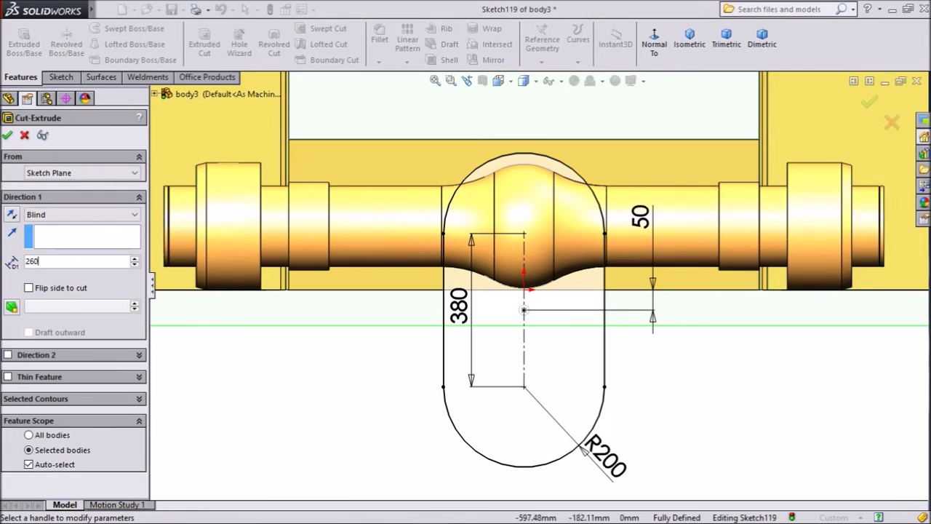
pyautogui.moveTo(356, 358); pyautogui.dragTo(274, 374, button='middle')
pyautogui.scroll(4, 352, 366)
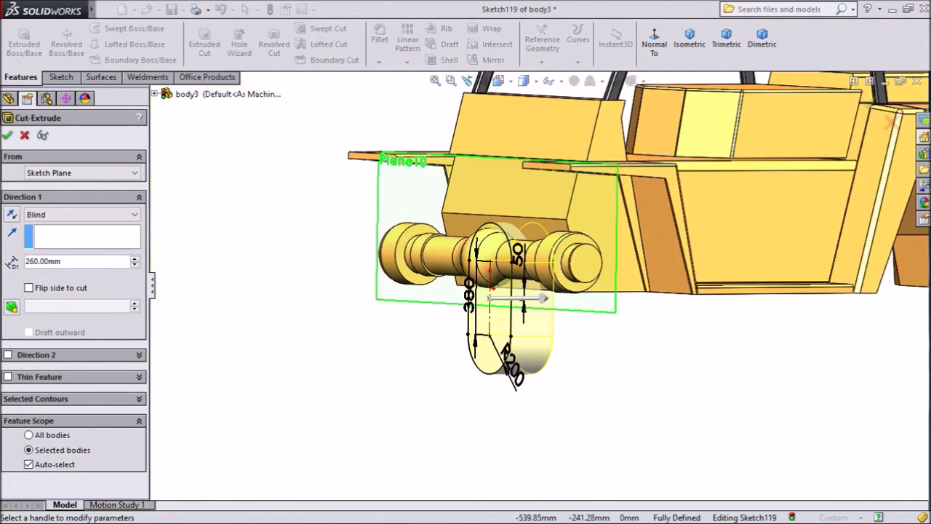
pyautogui.moveTo(733, 415); pyautogui.dragTo(731, 340, button='middle')
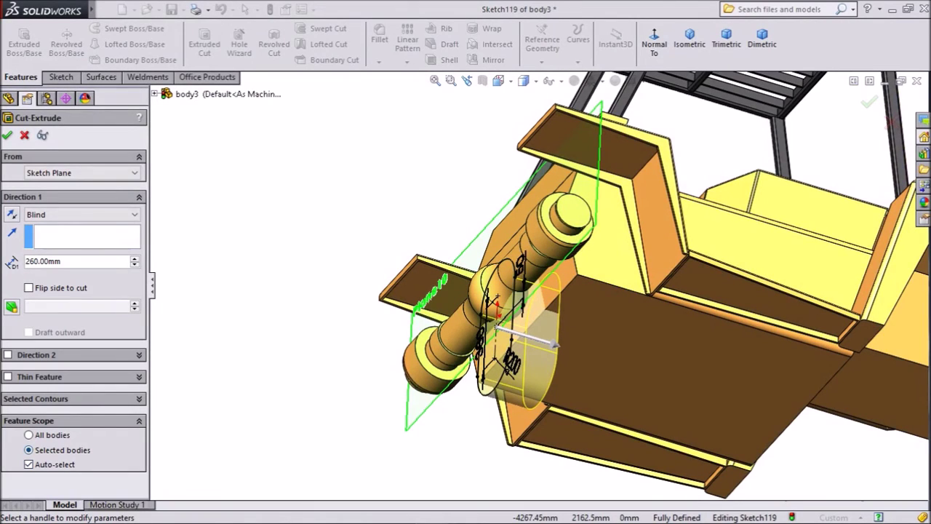
pyautogui.click(29, 464)
pyautogui.moveTo(143, 414); pyautogui.dragTo(142, 436)
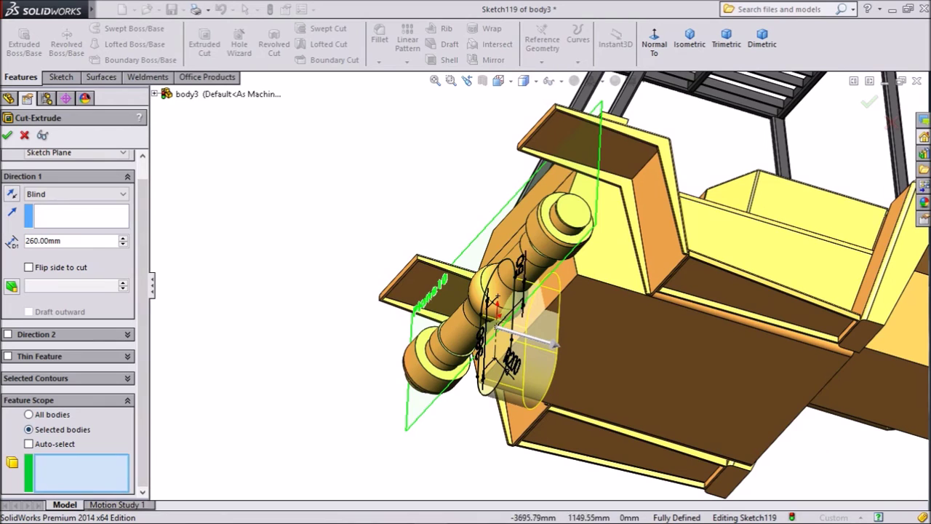
pyautogui.click(632, 368)
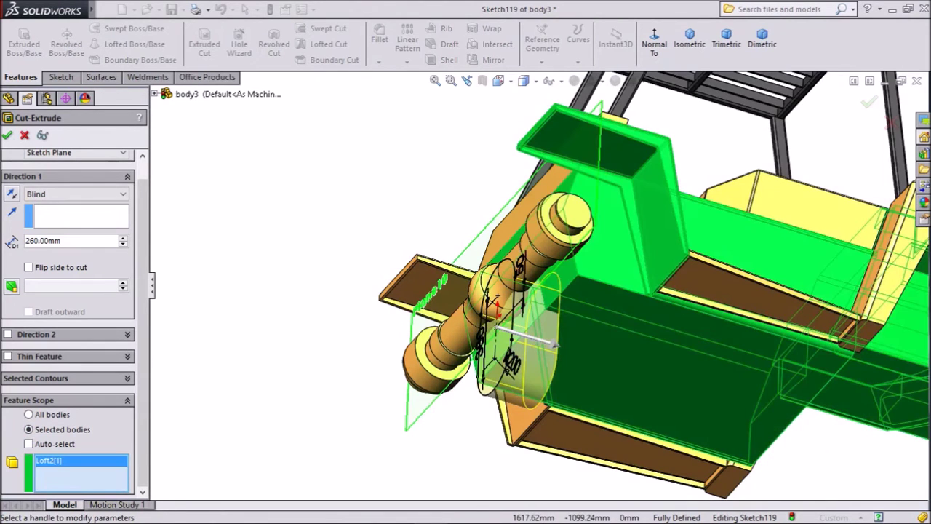
pyautogui.click(8, 135)
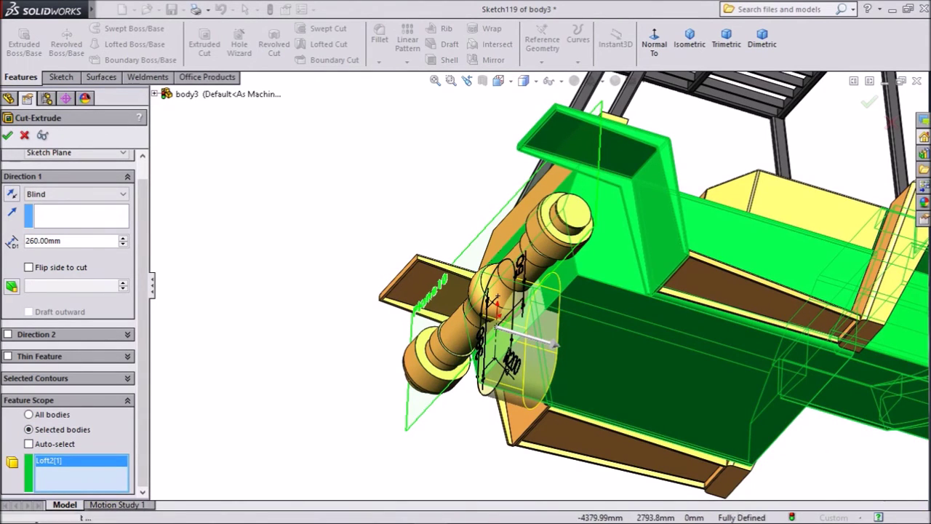
# - Start a new sketch on the flat inner face of the slot cut behind the shaft's bulge
pyautogui.moveTo(383, 288); pyautogui.dragTo(386, 251, button='middle')
pyautogui.scroll(-3, 535, 287)
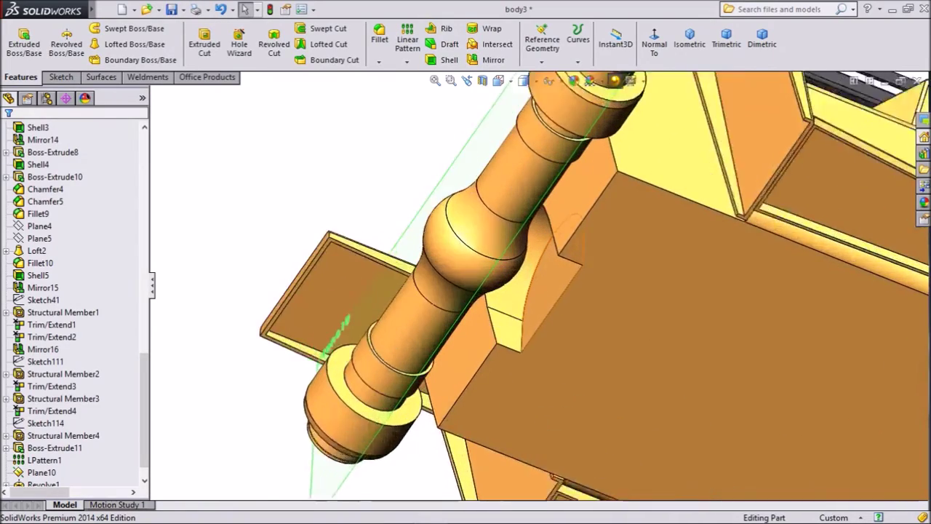
pyautogui.scroll(3, 534, 288)
pyautogui.moveTo(525, 300); pyautogui.dragTo(533, 324, button='middle')
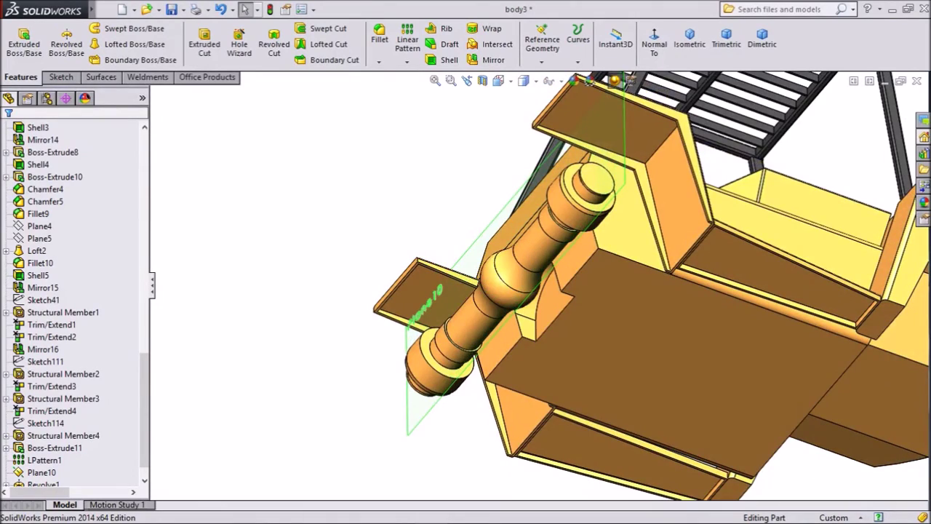
pyautogui.moveTo(522, 309); pyautogui.dragTo(531, 263, button='middle')
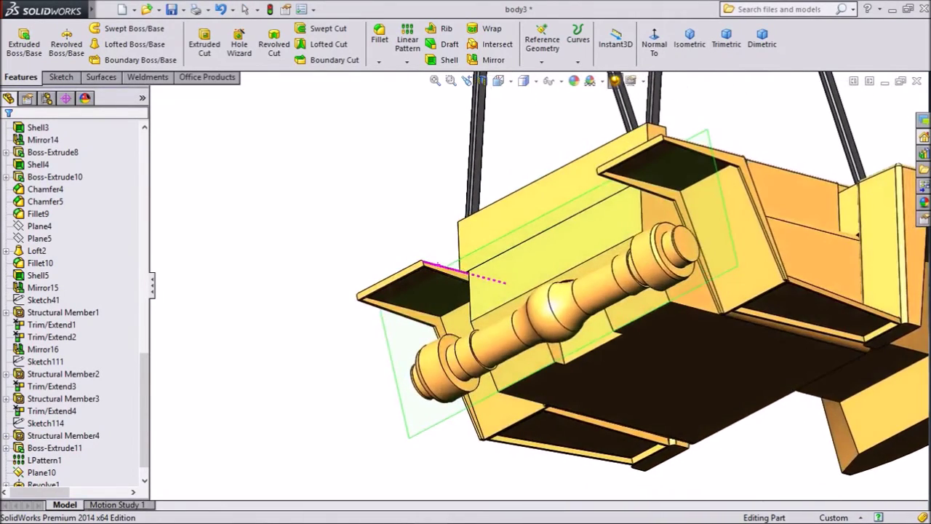
pyautogui.scroll(-4, 546, 313)
pyautogui.click(633, 366)
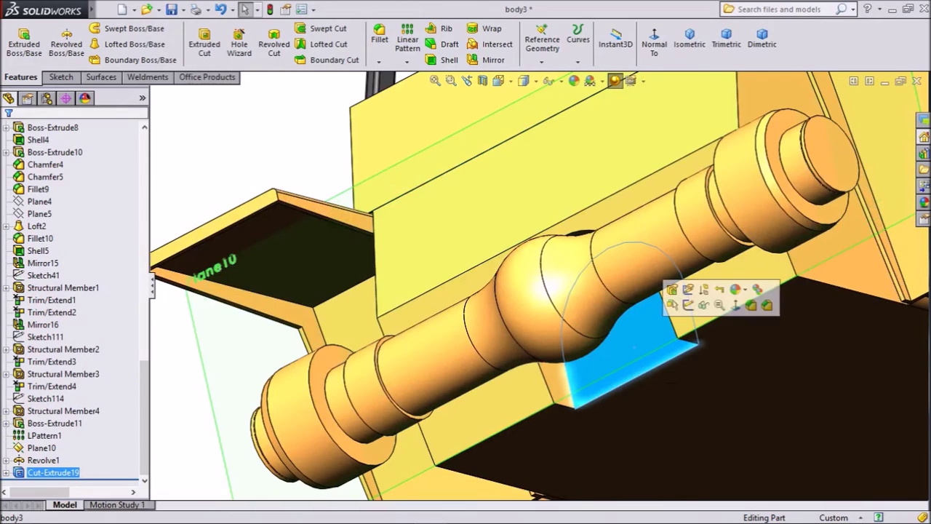
pyautogui.click(689, 305)
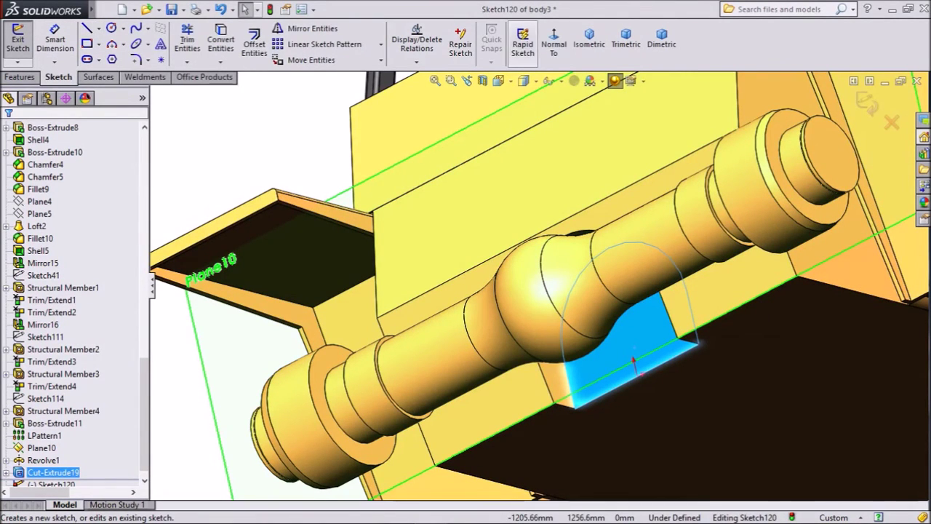
pyautogui.click(553, 44)
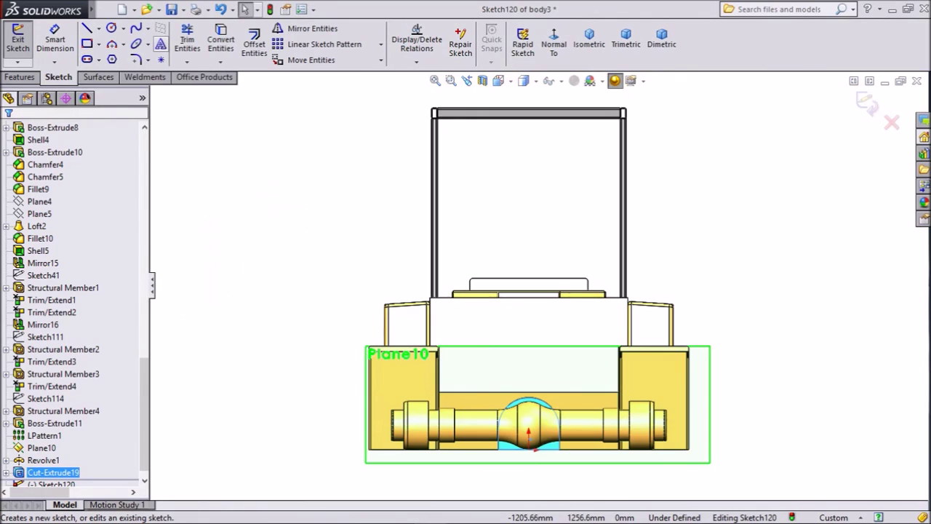
# - Sketch a circle about 259 mm in diameter over the shaft's bulge, centered about 154 mm directly above the origin
pyautogui.click(111, 27)
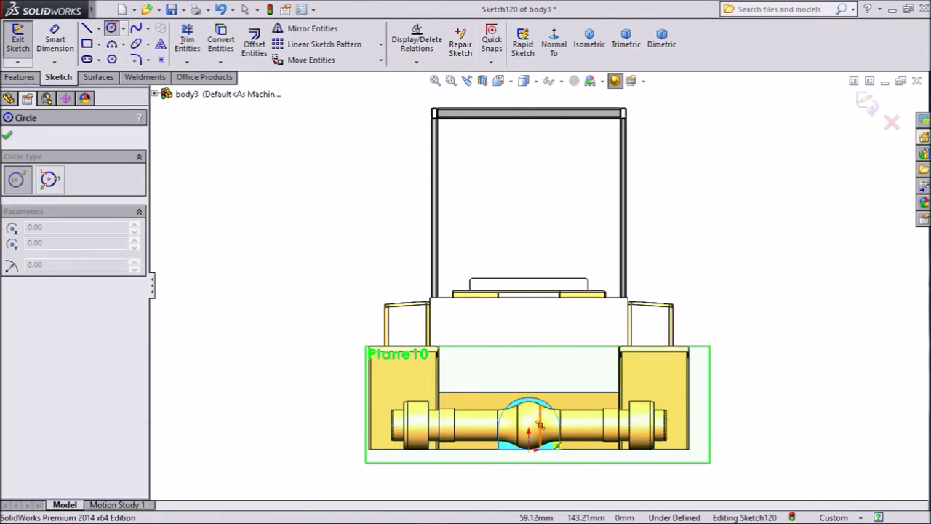
pyautogui.scroll(-5, 523, 460)
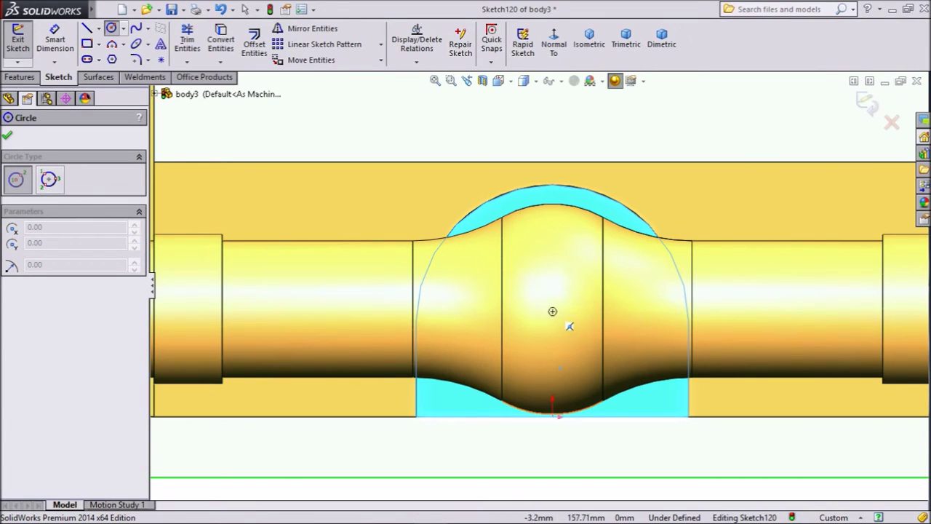
pyautogui.moveTo(552, 311); pyautogui.dragTo(574, 225)
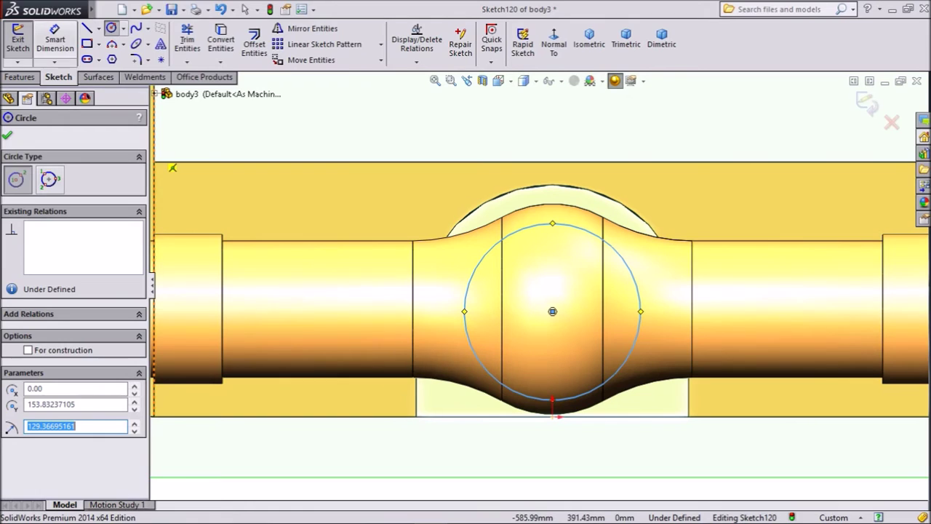
# - Dimension the circle's diameter at 250 mm
pyautogui.click(54, 42)
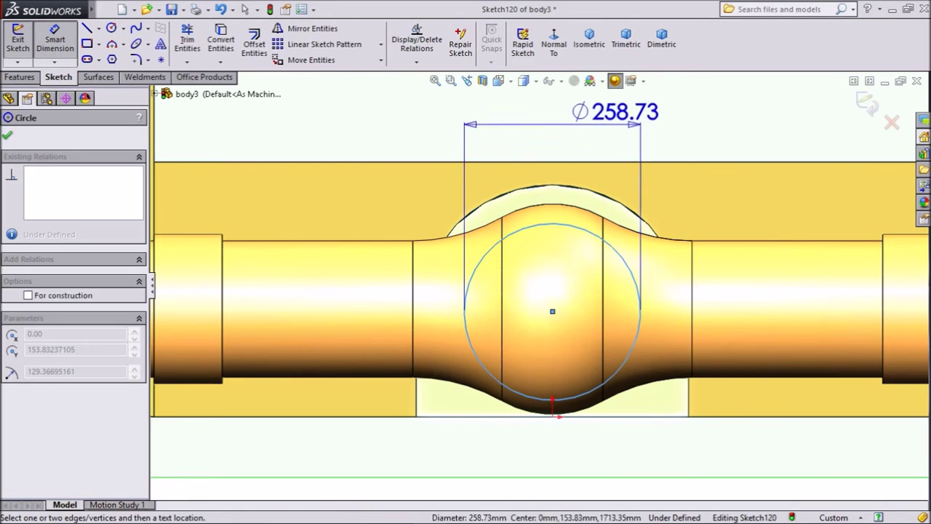
pyautogui.click(535, 117)
pyautogui.write('250')
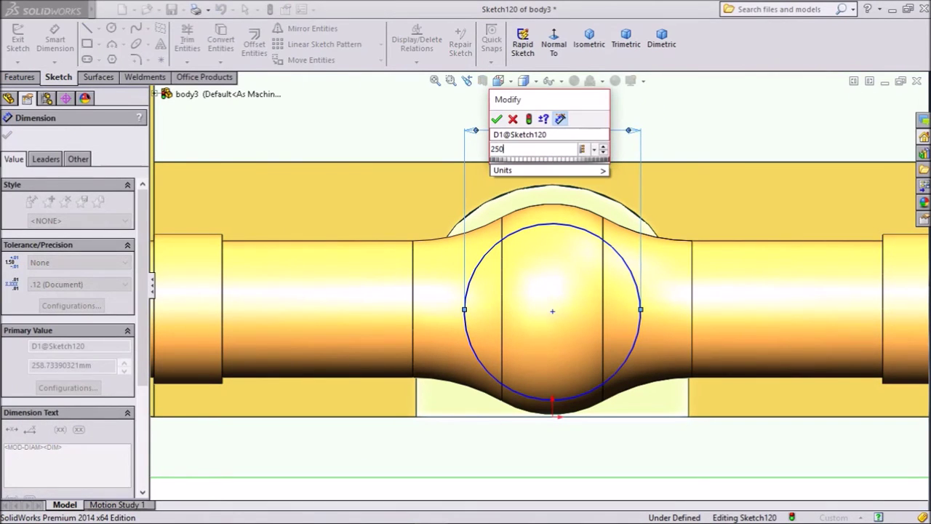
pyautogui.press('Return')
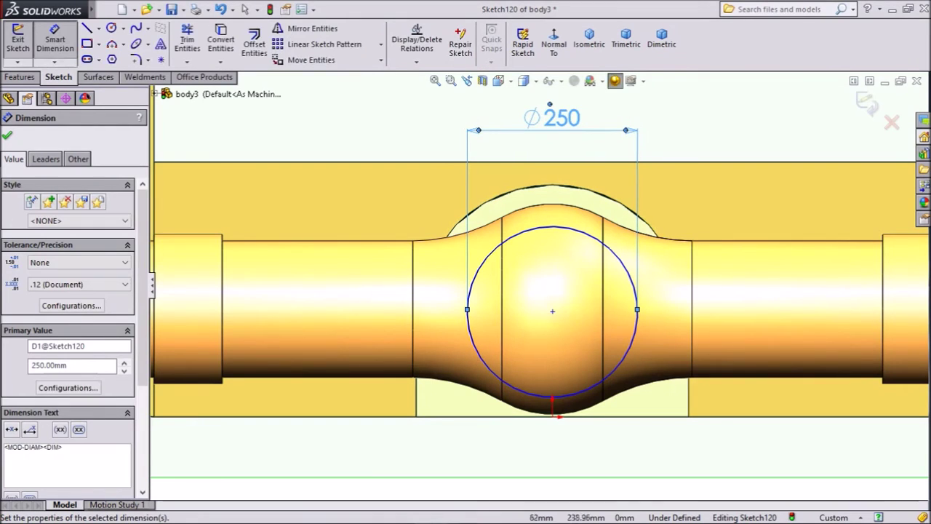
# - Dimension the vertical distance from the origin to the circle's center, accepting the distance as drawn
pyautogui.click(552, 311)
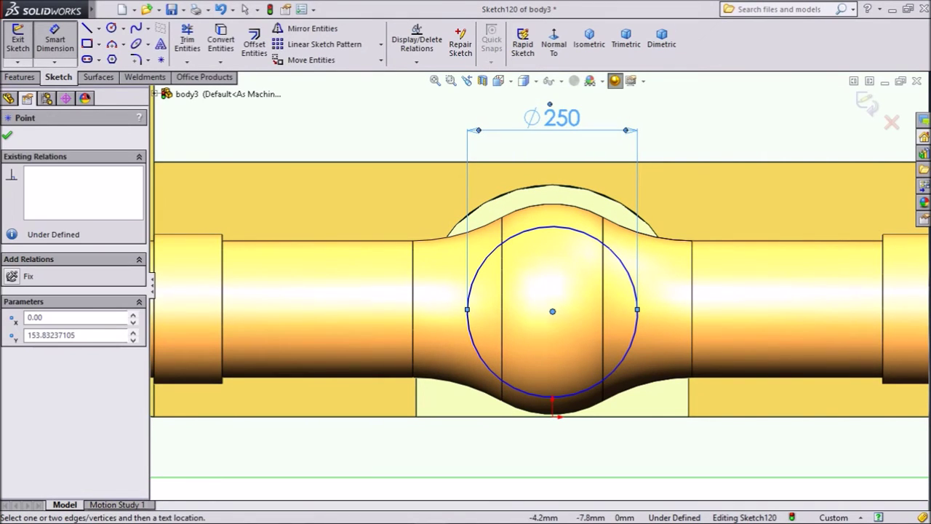
pyautogui.click(553, 416)
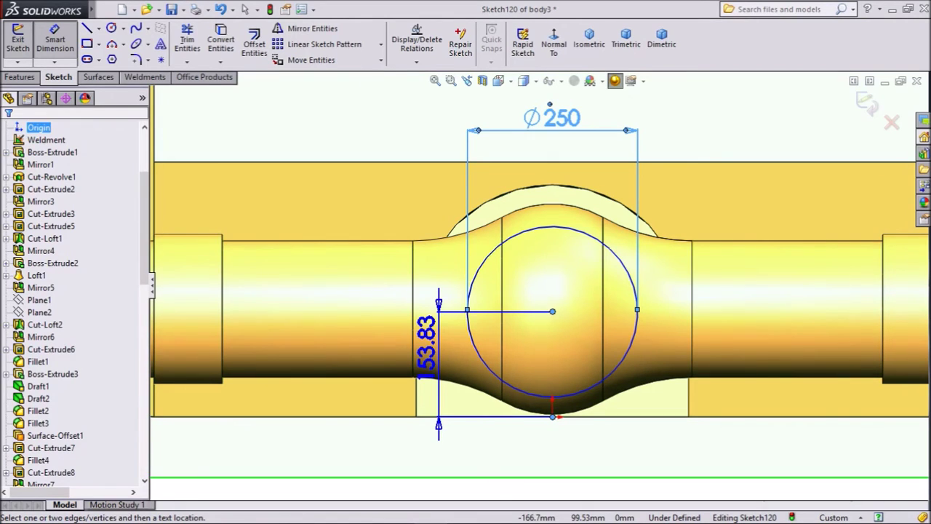
pyautogui.click(427, 342)
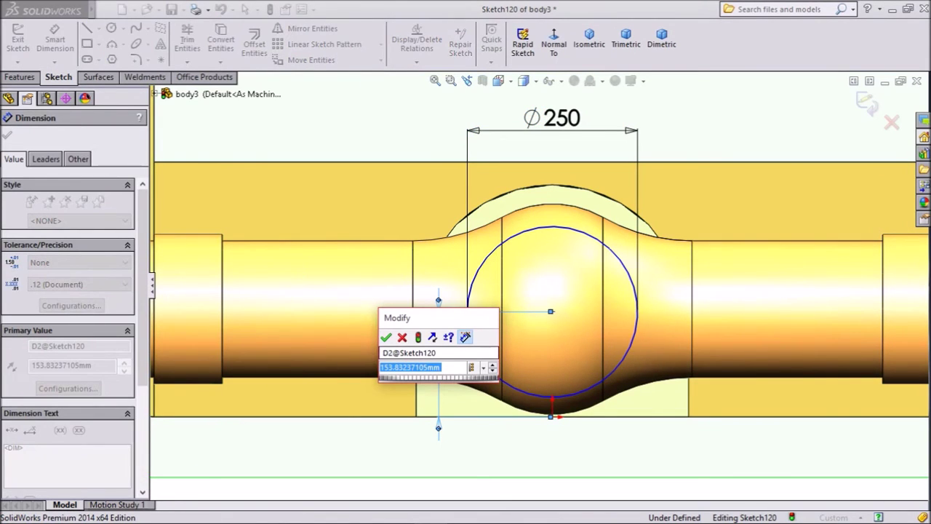
pyautogui.click(386, 337)
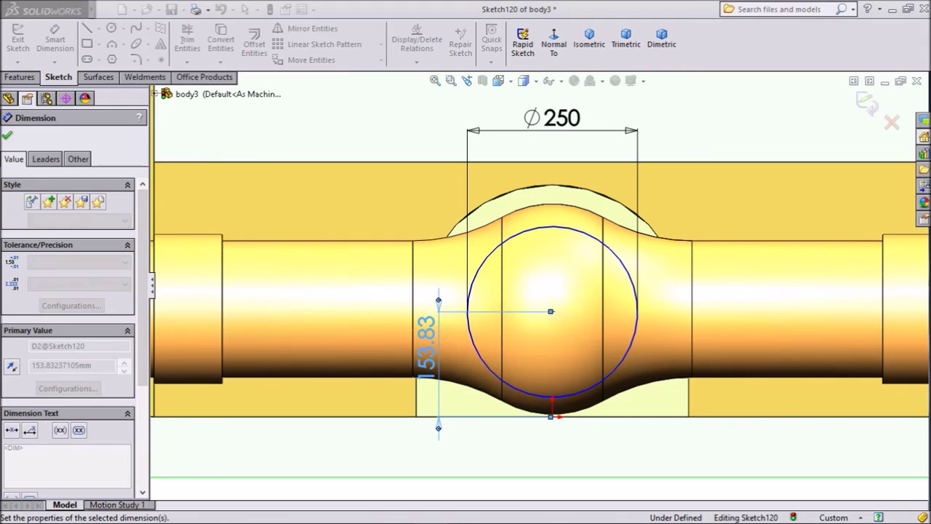
pyautogui.press('Escape')
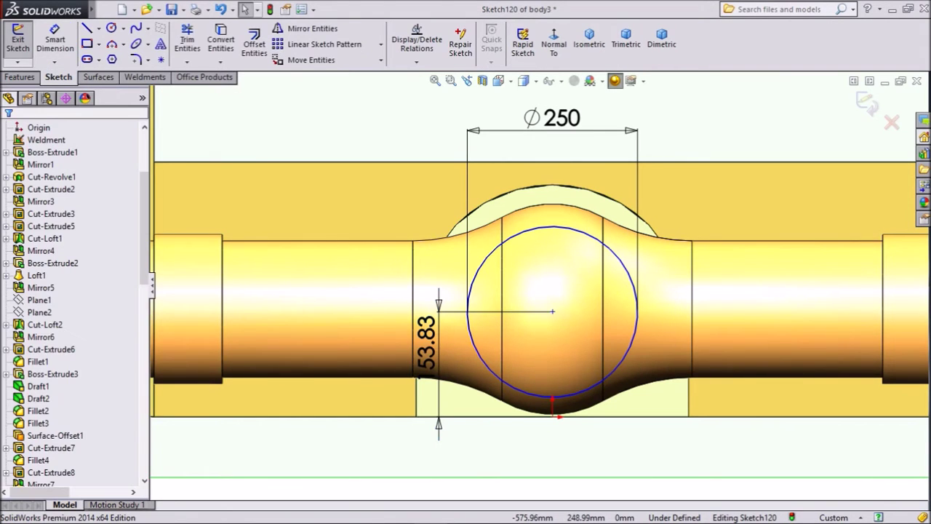
# - Extrude the circle as a boss with the Up To Next end condition toward the shaft's bulge, leaving Merge result off
pyautogui.click(20, 77)
pyautogui.click(24, 44)
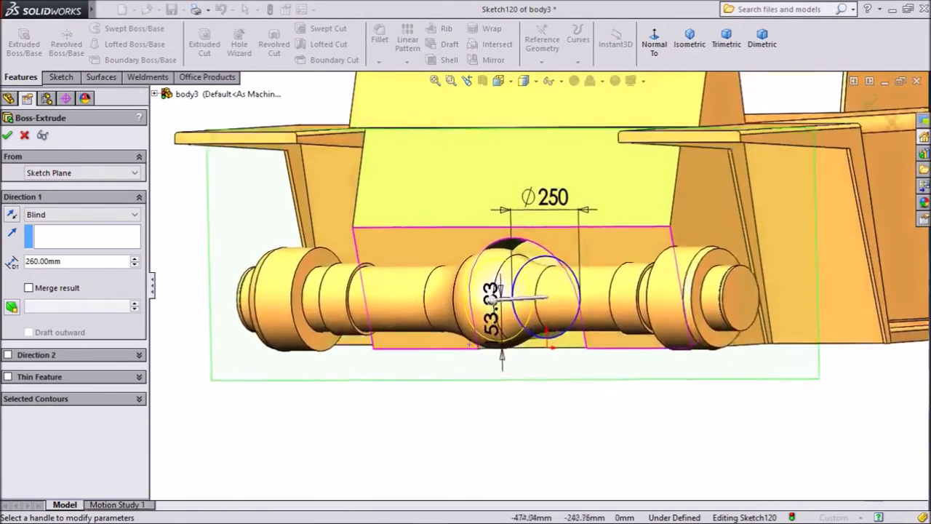
pyautogui.moveTo(417, 428); pyautogui.dragTo(416, 400, button='middle')
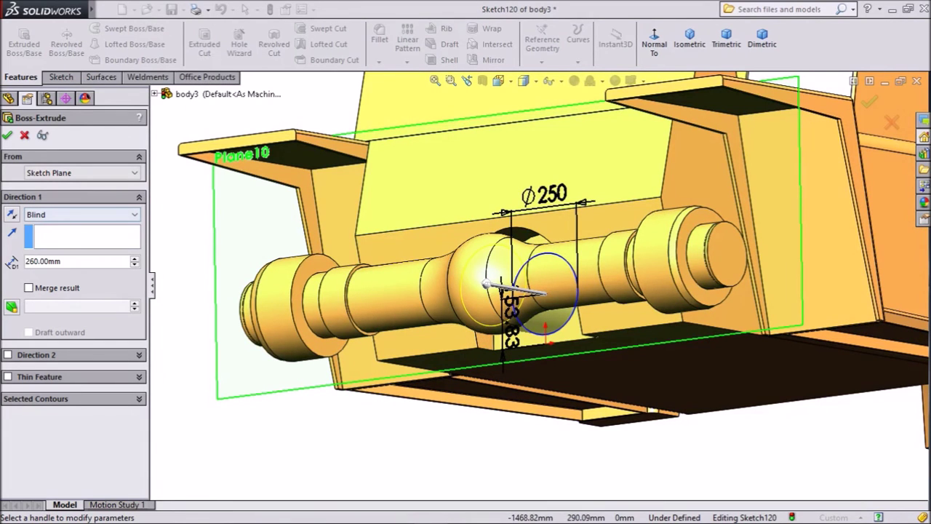
pyautogui.click(82, 215)
pyautogui.click(51, 246)
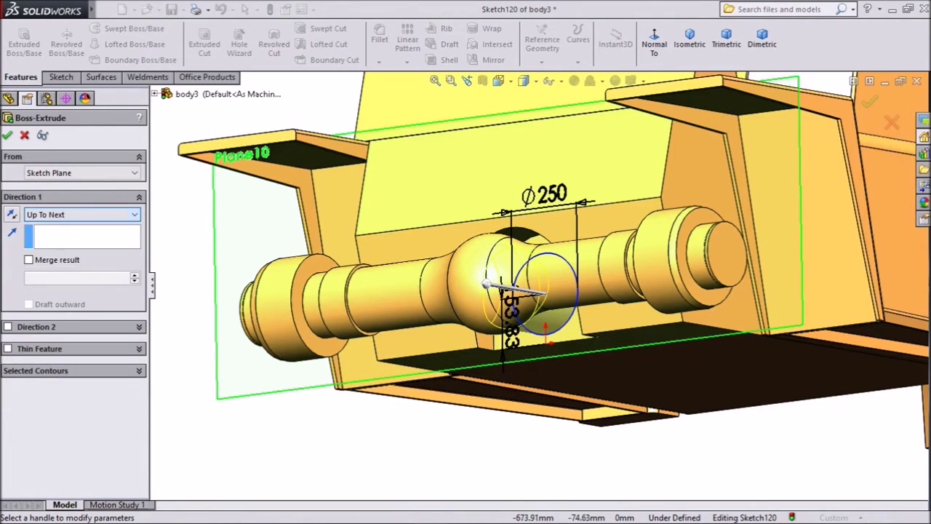
pyautogui.moveTo(536, 416); pyautogui.dragTo(469, 367, button='middle')
pyautogui.scroll(-2, 331, 180)
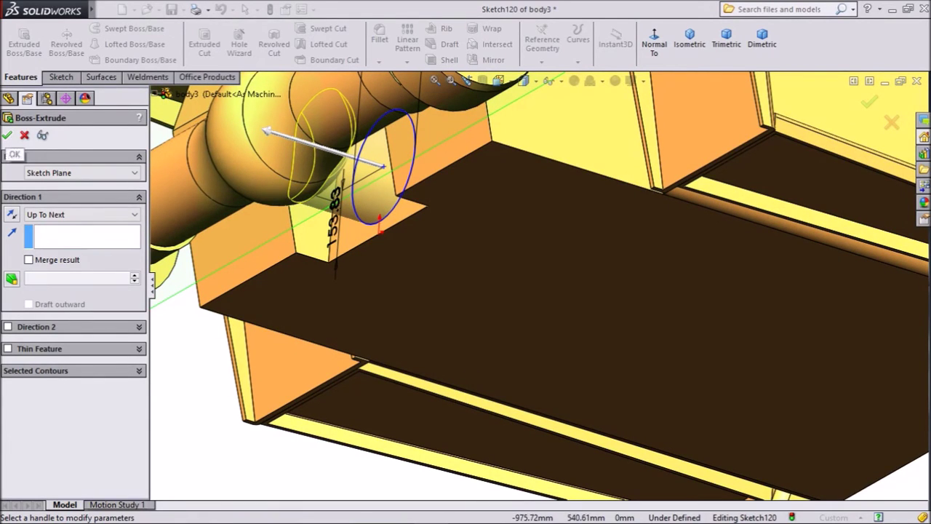
pyautogui.click(7, 135)
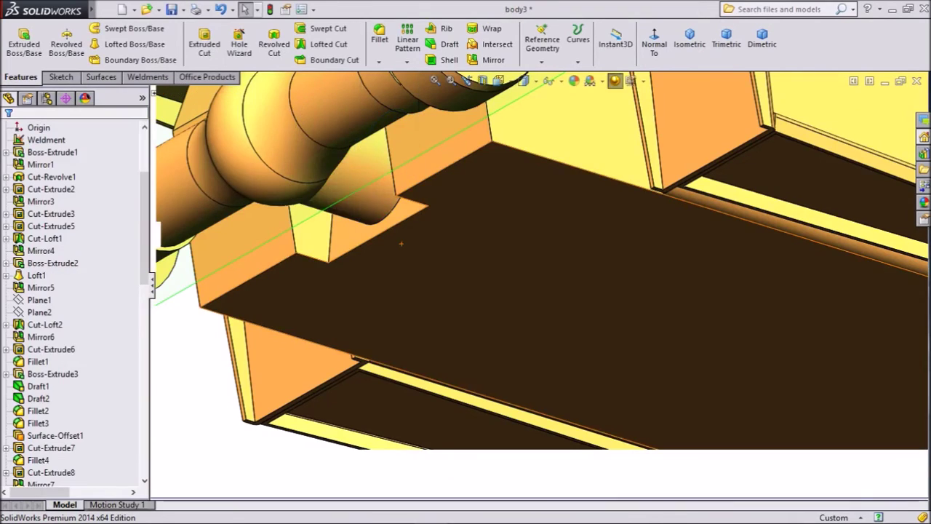
# - Examine from below and from the front how the new cylindrical boss joins the axle's bulge to the body recess
pyautogui.scroll(2, 401, 244)
pyautogui.moveTo(465, 407); pyautogui.dragTo(449, 352, button='middle')
pyautogui.scroll(4, 449, 352)
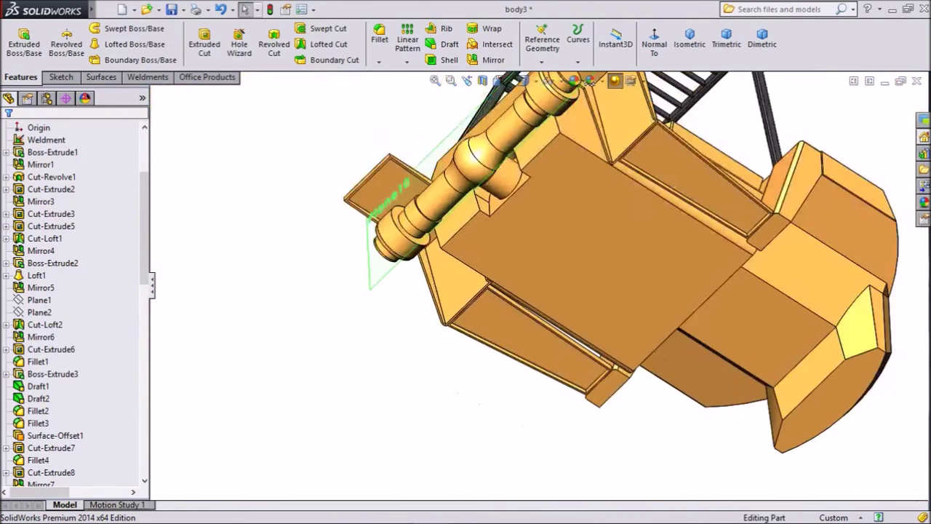
pyautogui.scroll(2, 567, 251)
pyautogui.rightClick(566, 251)
pyautogui.press('Escape')
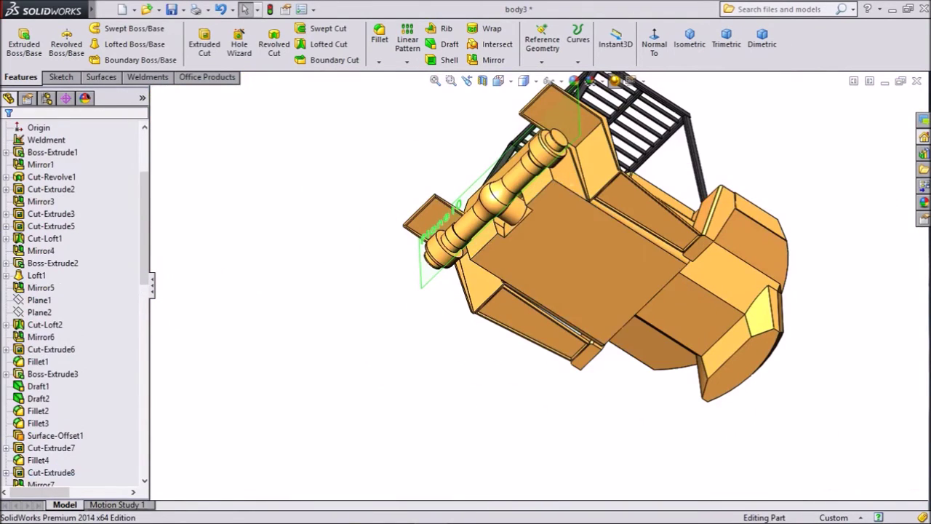
pyautogui.moveTo(574, 231); pyautogui.dragTo(552, 186, button='middle')
pyautogui.scroll(-4, 511, 166)
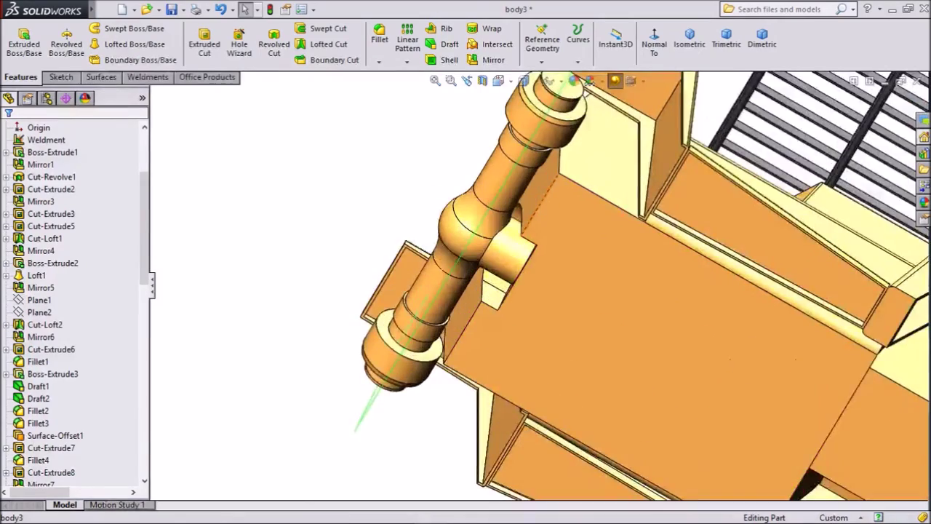
pyautogui.scroll(-2, 518, 244)
pyautogui.scroll(4, 508, 320)
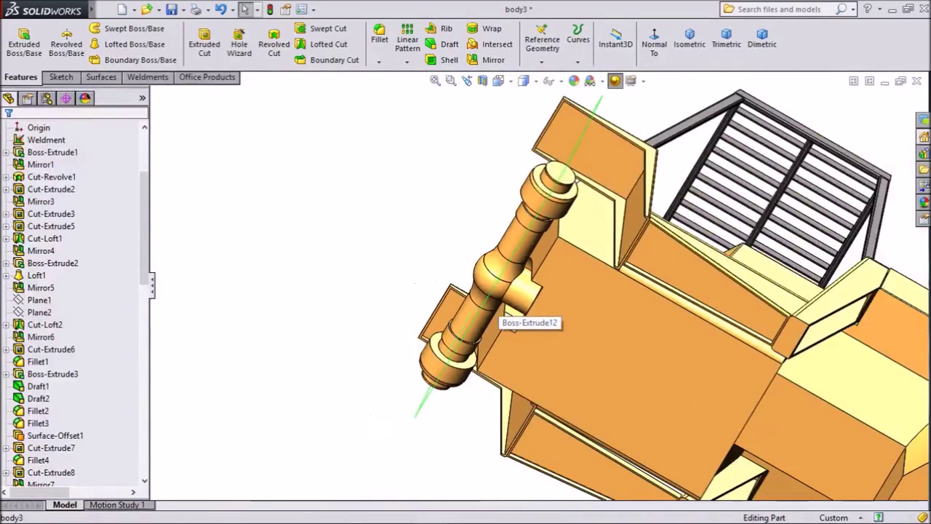
pyautogui.moveTo(496, 274); pyautogui.dragTo(664, 355, button='middle')
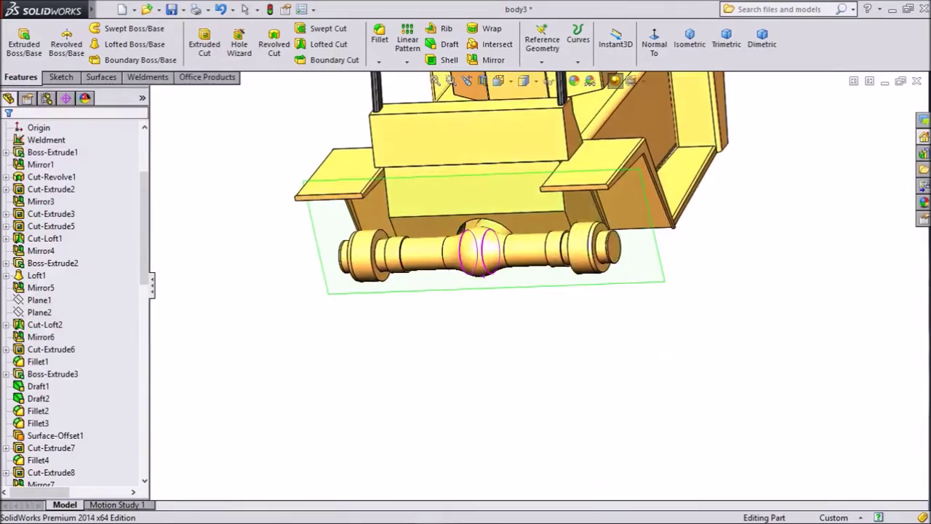
# - Hide the reference plane that runs along the front axle
pyautogui.moveTo(595, 249); pyautogui.dragTo(549, 264, button='middle')
pyautogui.scroll(-3, 558, 216)
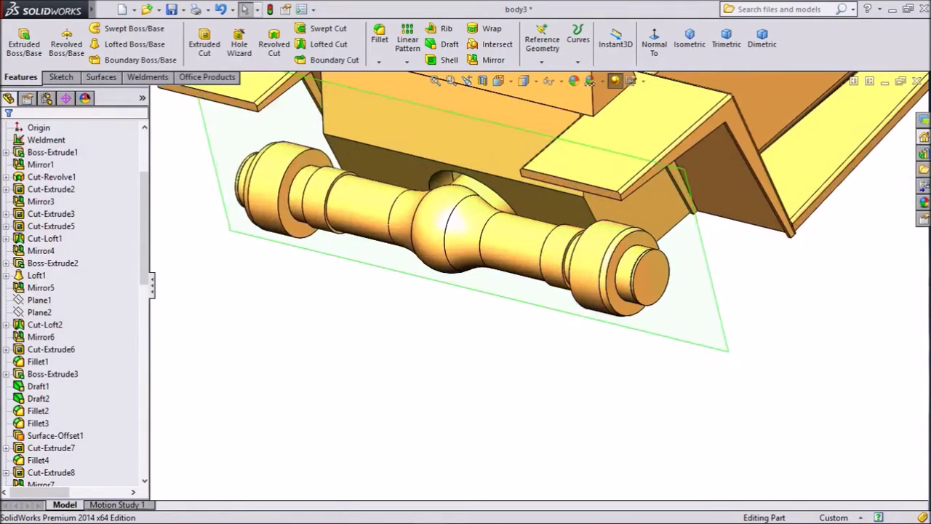
pyautogui.click(711, 294)
pyautogui.click(756, 282)
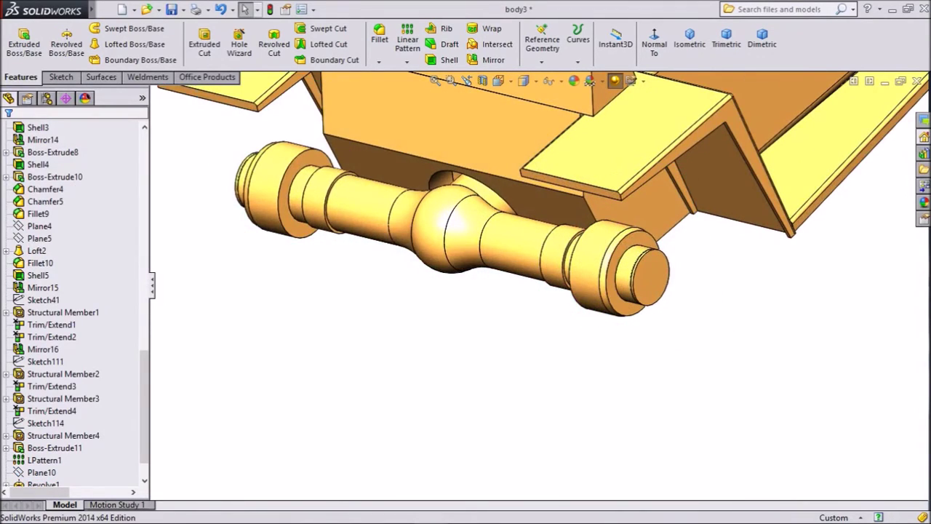
# - Start a new sketch on the ring-shaped outer end face of the axle's large collar and view it straight on
pyautogui.moveTo(522, 262)
pyautogui.mouseDown(button='middle')
pyautogui.moveTo(551, 268)
pyautogui.moveTo(521, 284)
pyautogui.moveTo(532, 268)
pyautogui.mouseUp(button='middle')
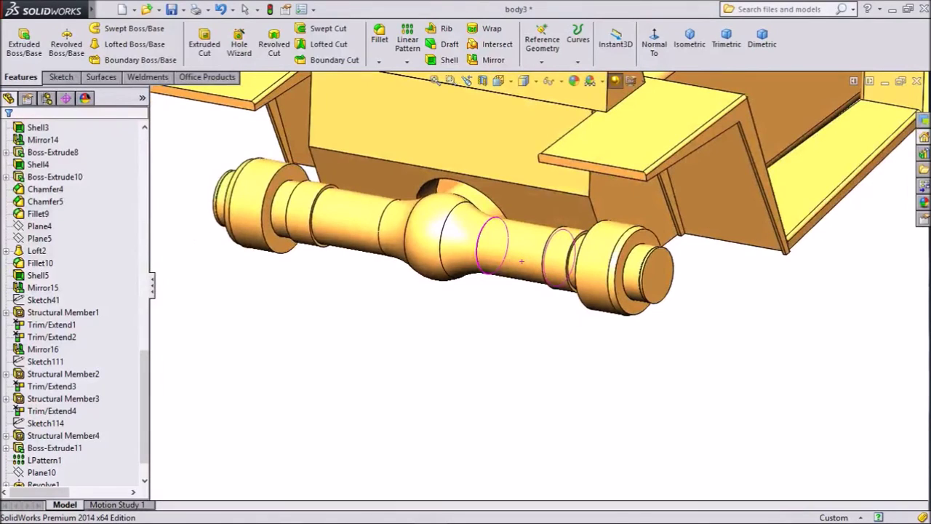
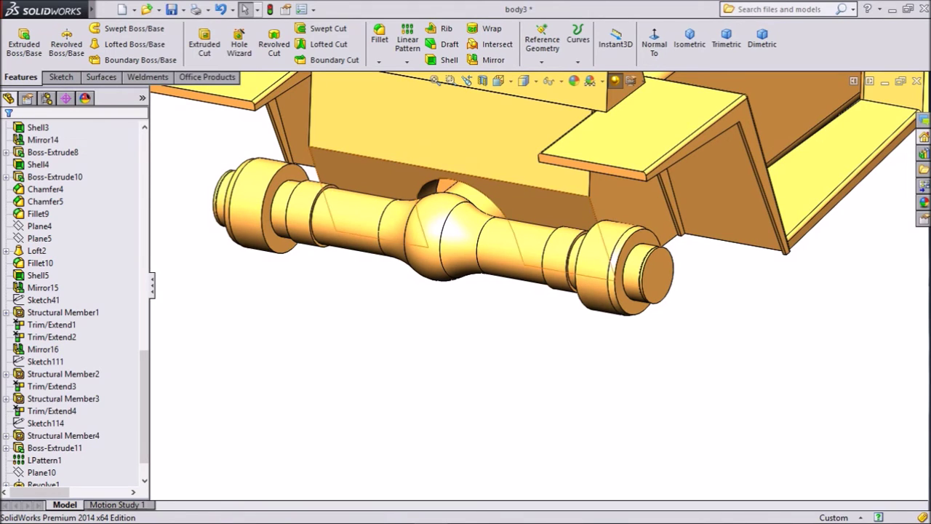
pyautogui.scroll(-1, 612, 233)
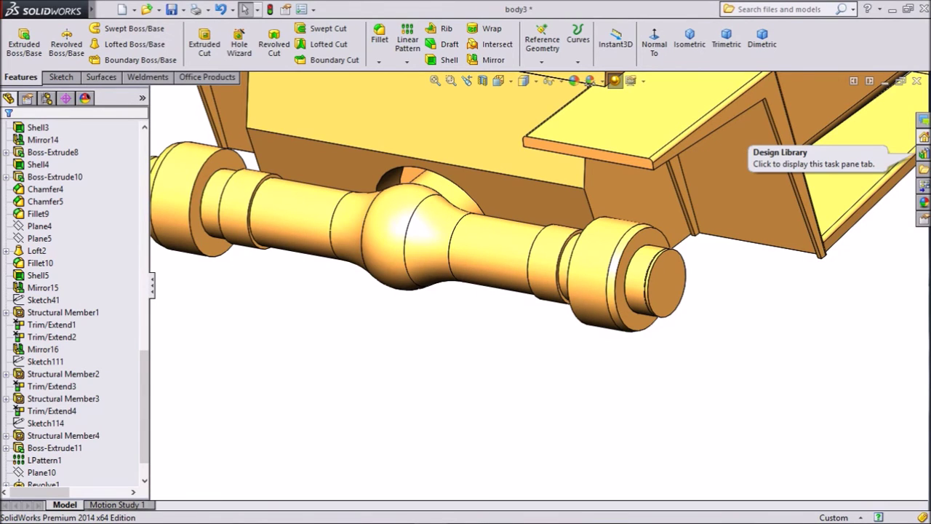
pyautogui.scroll(-2, 618, 270)
pyautogui.click(595, 239)
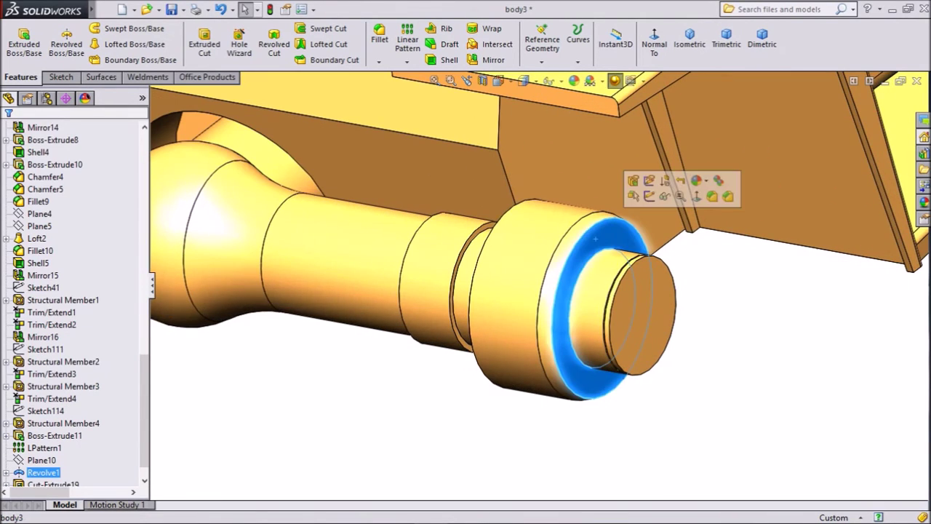
pyautogui.click(649, 196)
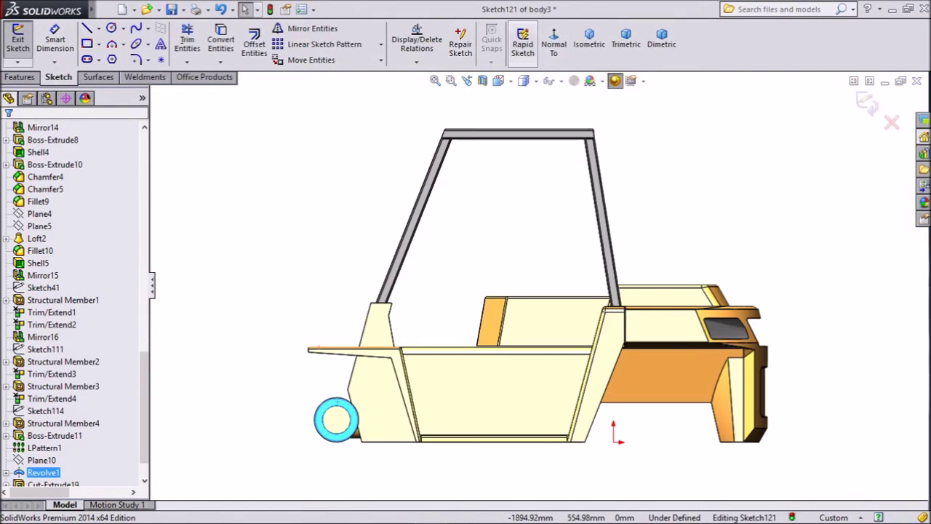
pyautogui.click(553, 44)
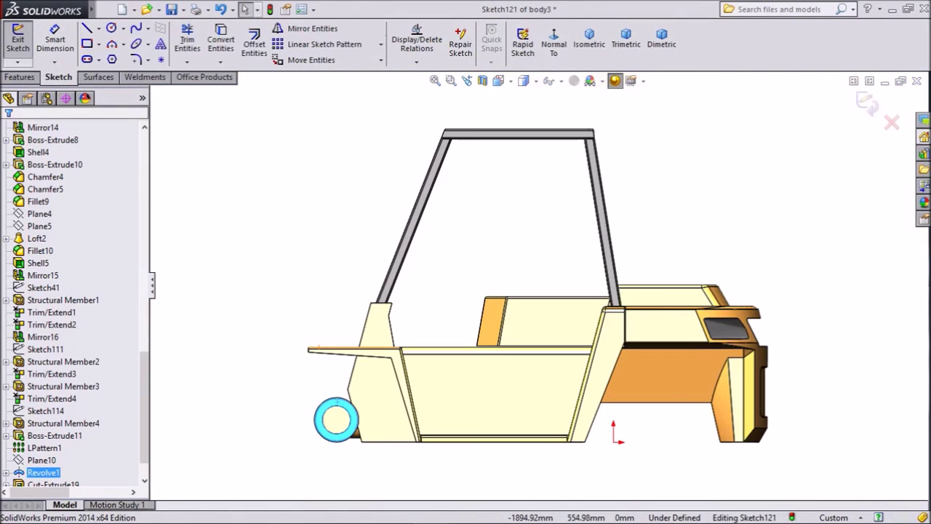
# - Sketch a six-sided polygon with a circumscribed circle about 23 mm in diameter on the ring face, centered directly above the axle's end circle
pyautogui.click(54, 40)
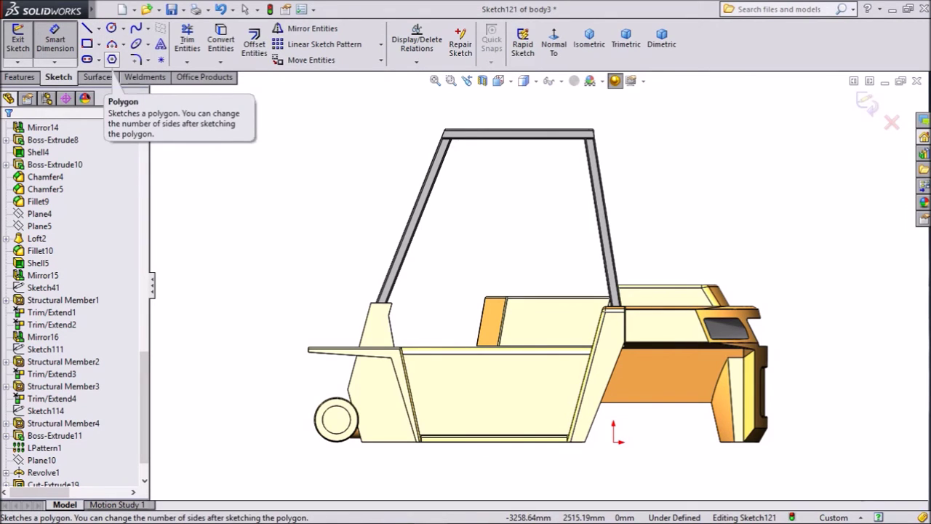
pyautogui.click(111, 59)
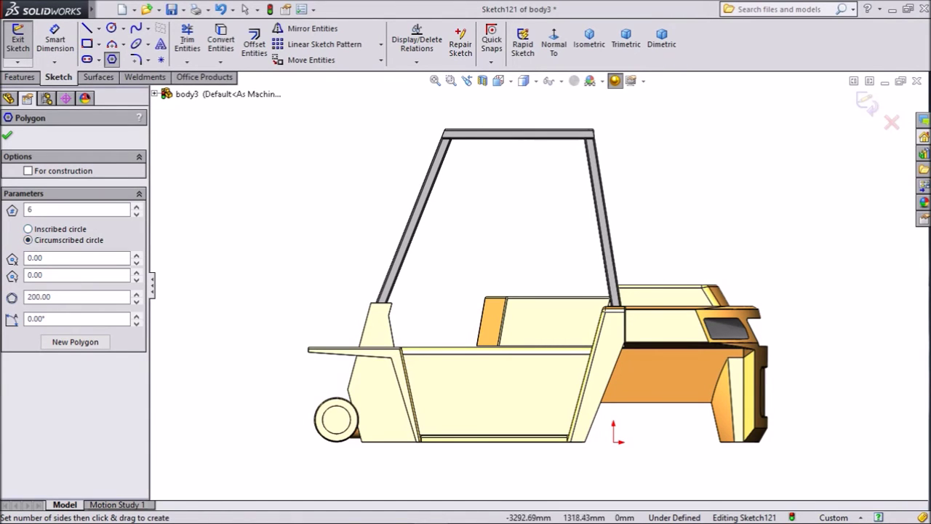
pyautogui.scroll(-5, 336, 418)
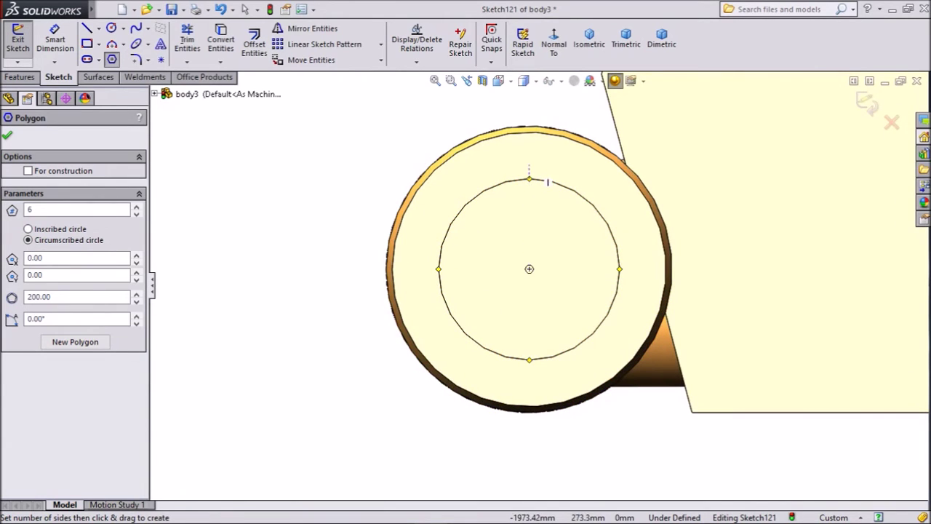
pyautogui.moveTo(529, 156); pyautogui.dragTo(530, 155)
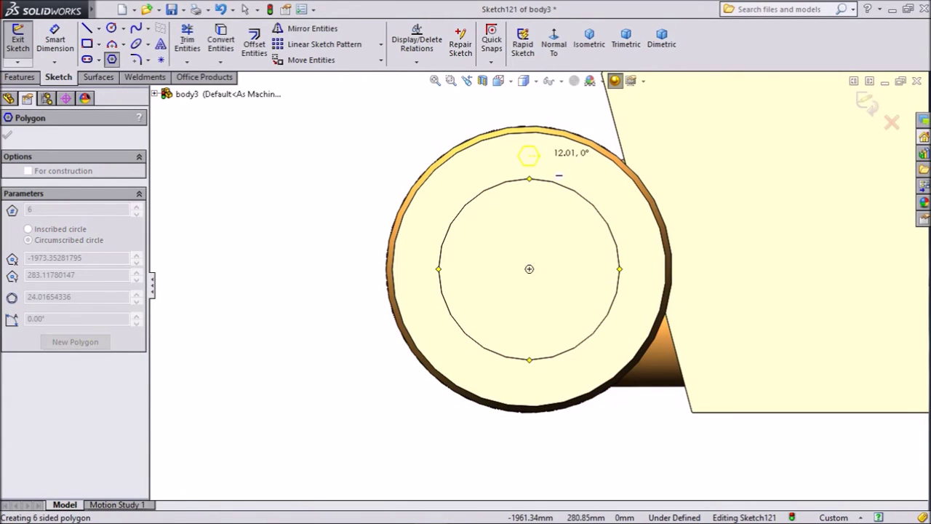
pyautogui.scroll(-4, 558, 175)
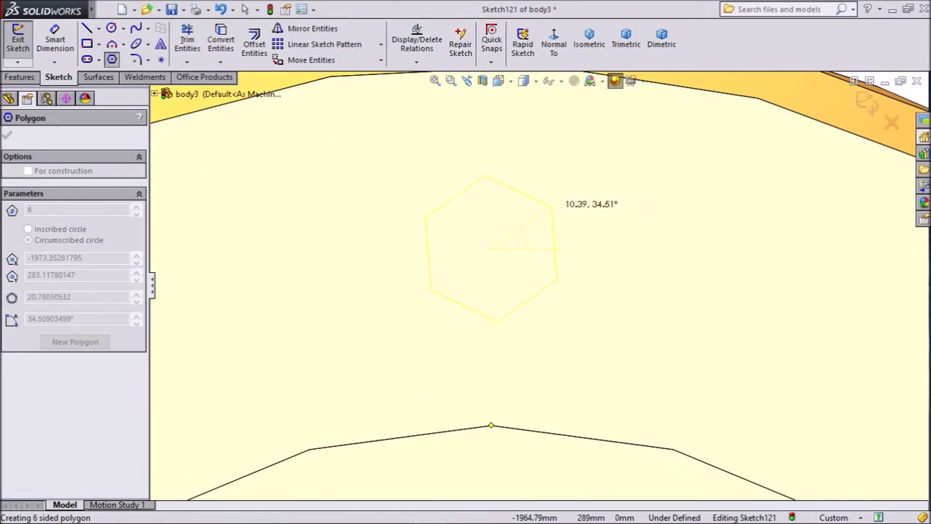
pyautogui.click(542, 185)
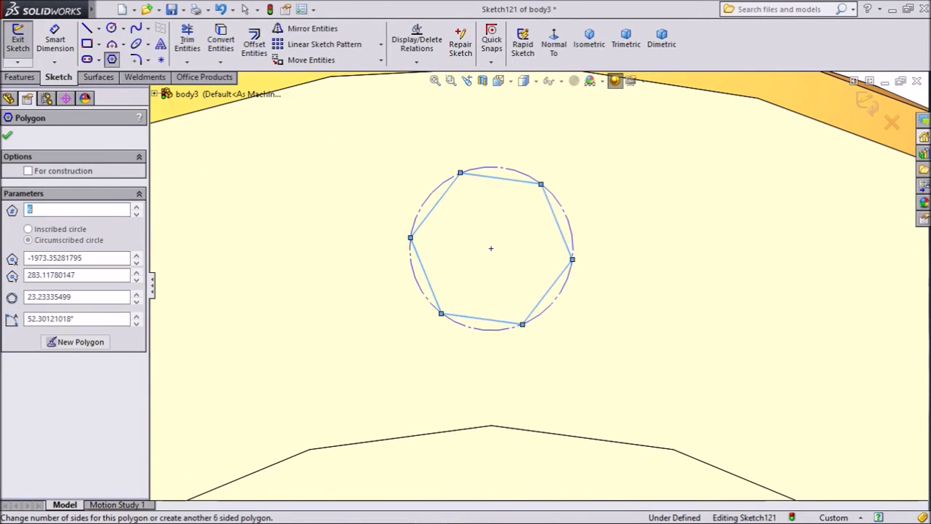
pyautogui.press('Escape')
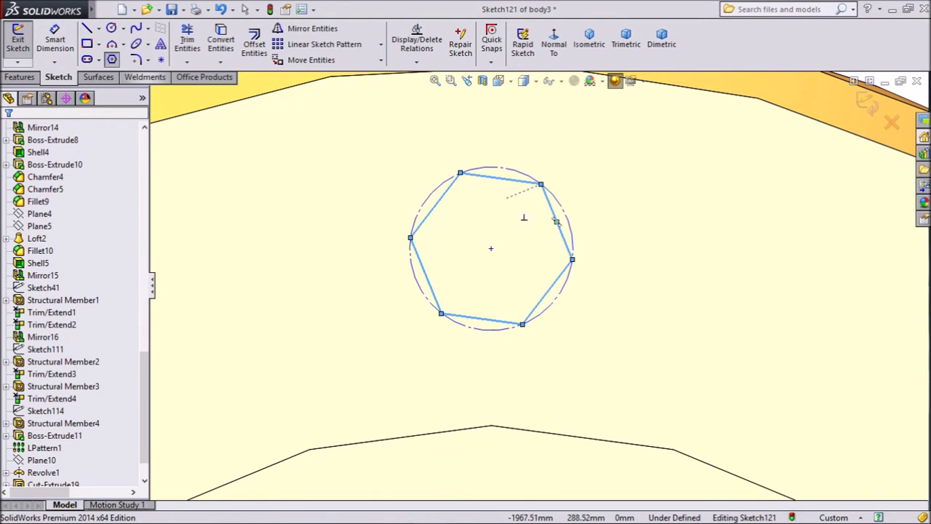
# - Dimension the hexagon's width between its upper and lower opposite sides and set it to 25 mm
pyautogui.click(54, 41)
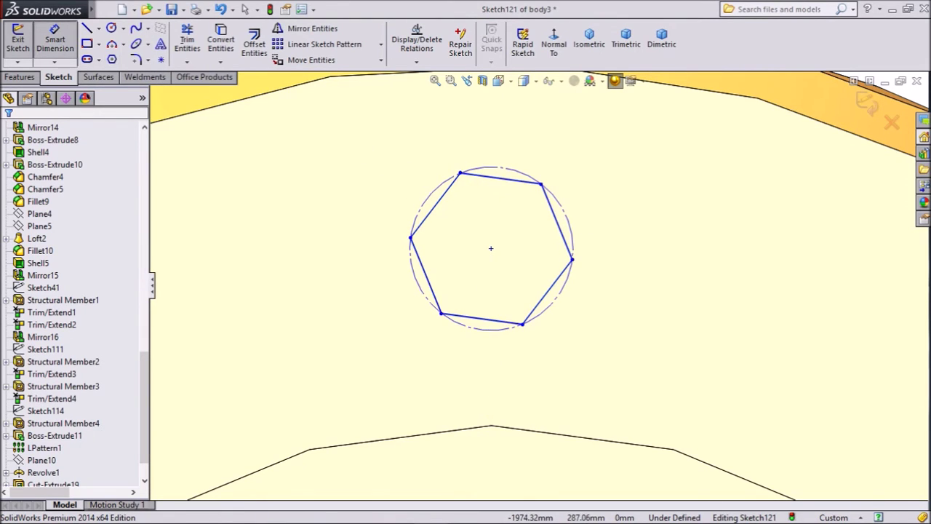
pyautogui.click(501, 178)
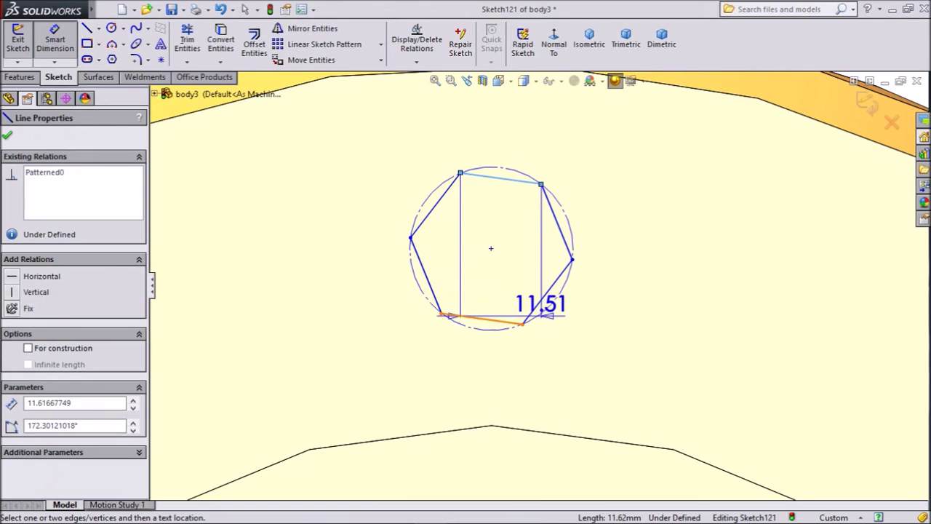
pyautogui.click(502, 322)
pyautogui.click(345, 219)
pyautogui.write('25')
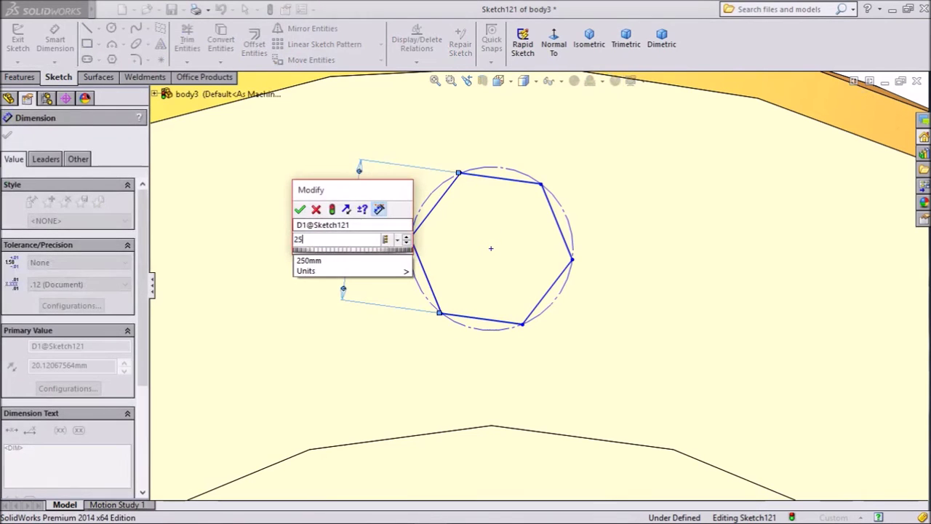
pyautogui.press('Return')
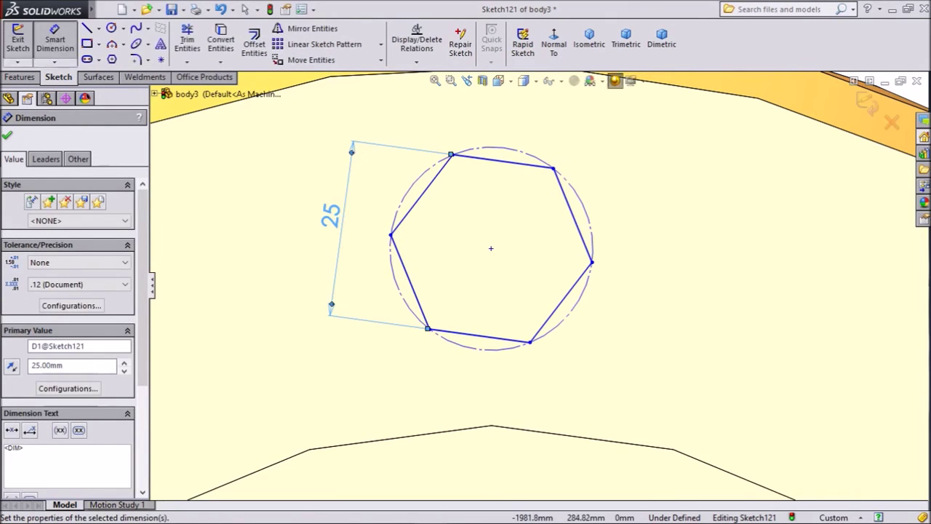
pyautogui.click(491, 248)
pyautogui.scroll(5, 490, 251)
pyautogui.rightClick(459, 243)
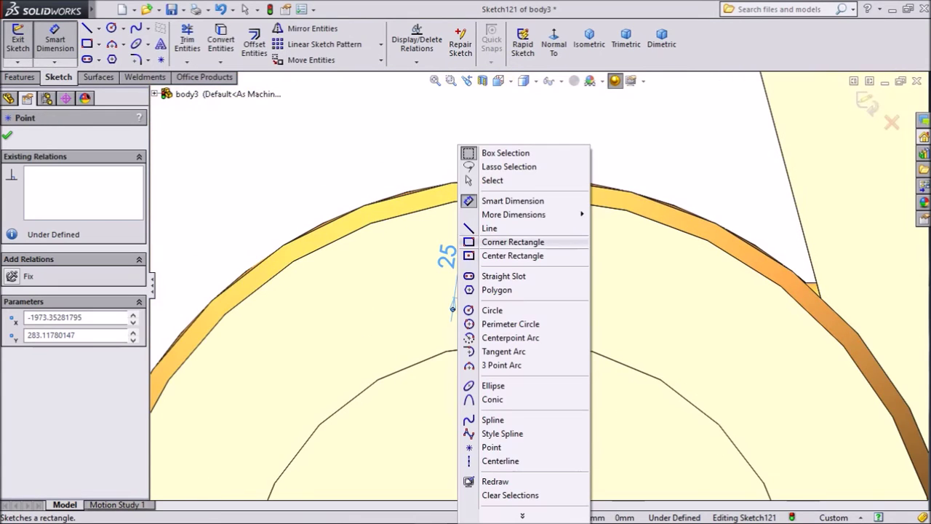
pyautogui.click(512, 201)
pyautogui.click(558, 328)
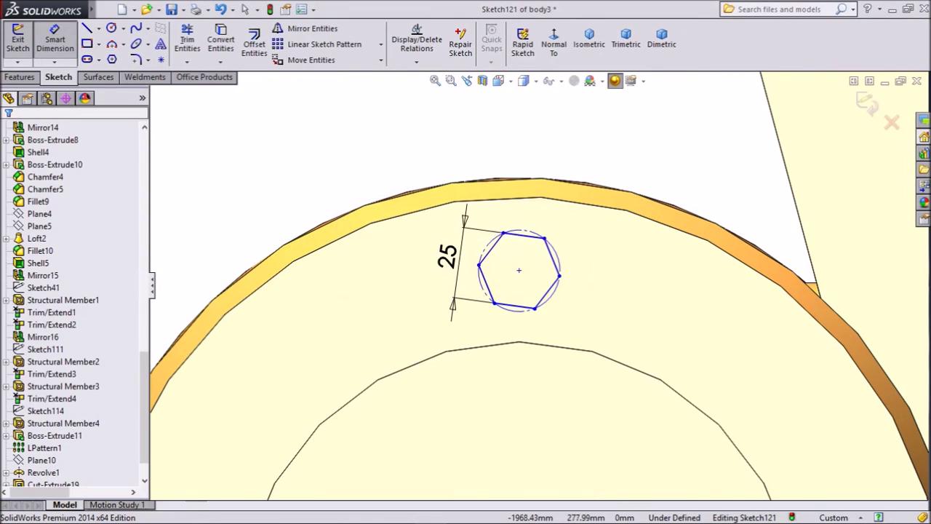
pyautogui.click(519, 270)
pyautogui.scroll(4, 518, 269)
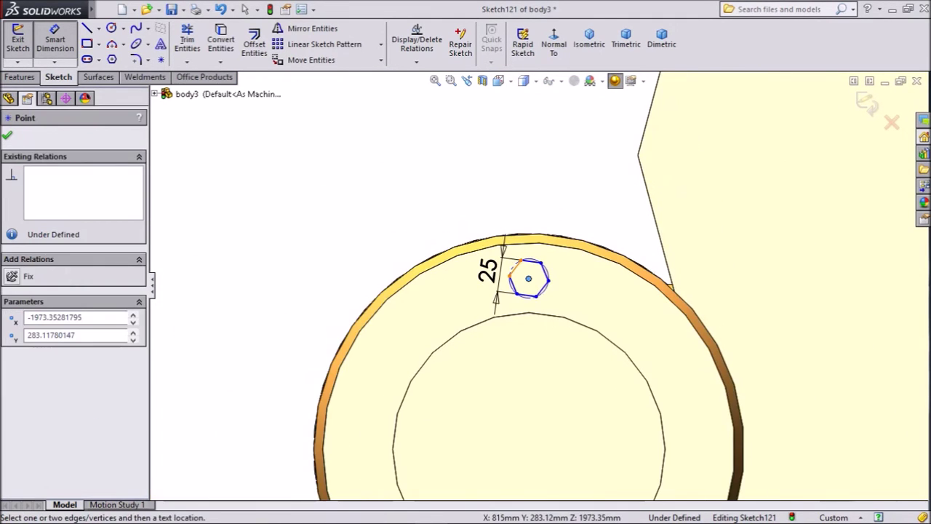
pyautogui.scroll(3, 538, 285)
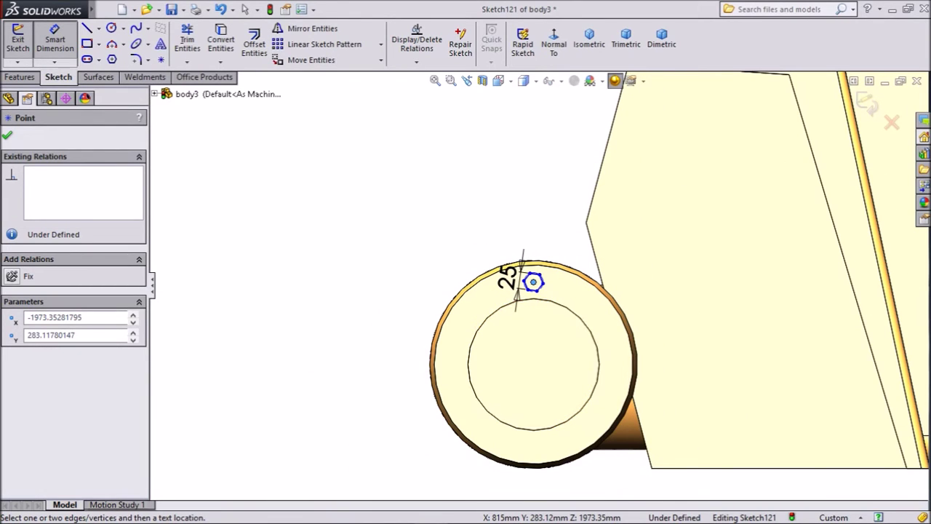
pyautogui.scroll(-3, 533, 473)
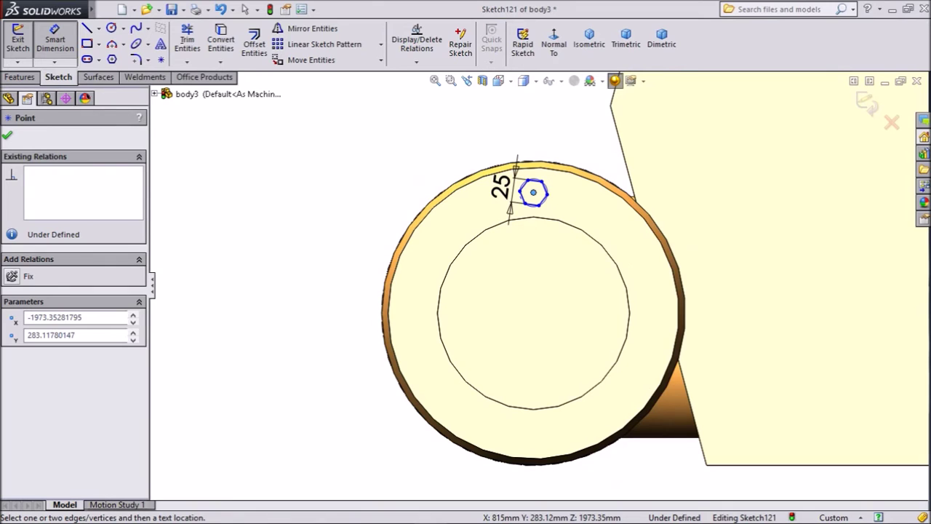
pyautogui.click(7, 135)
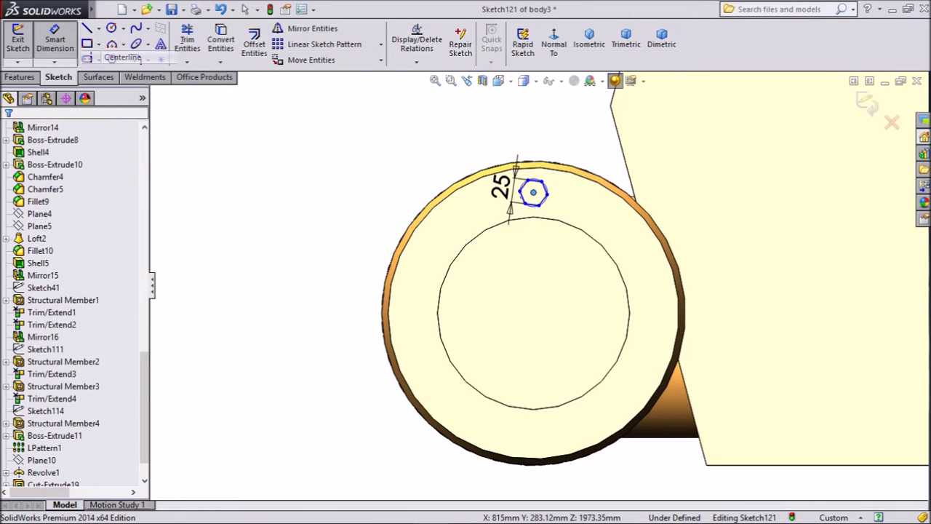
# - Sketch a vertical centerline from the center of the axle's end circle up to the hexagon's center
pyautogui.click(87, 27)
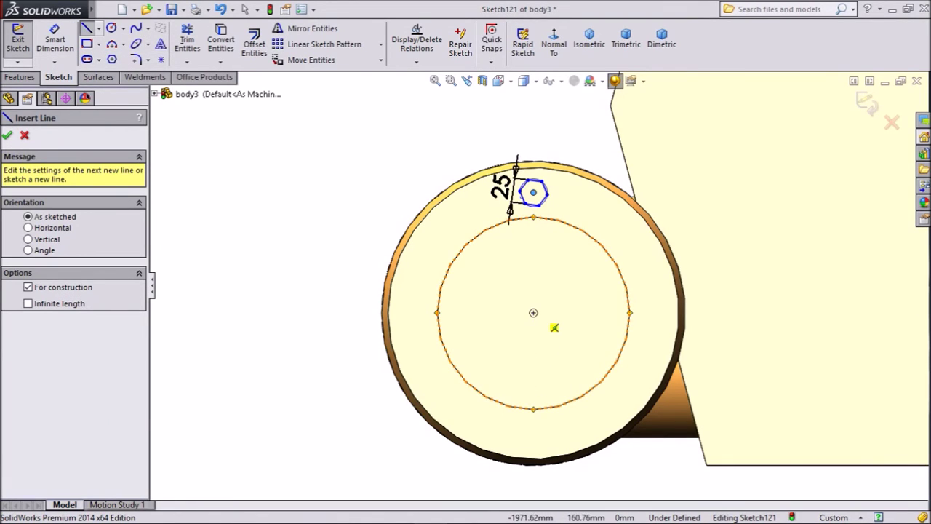
pyautogui.click(533, 313)
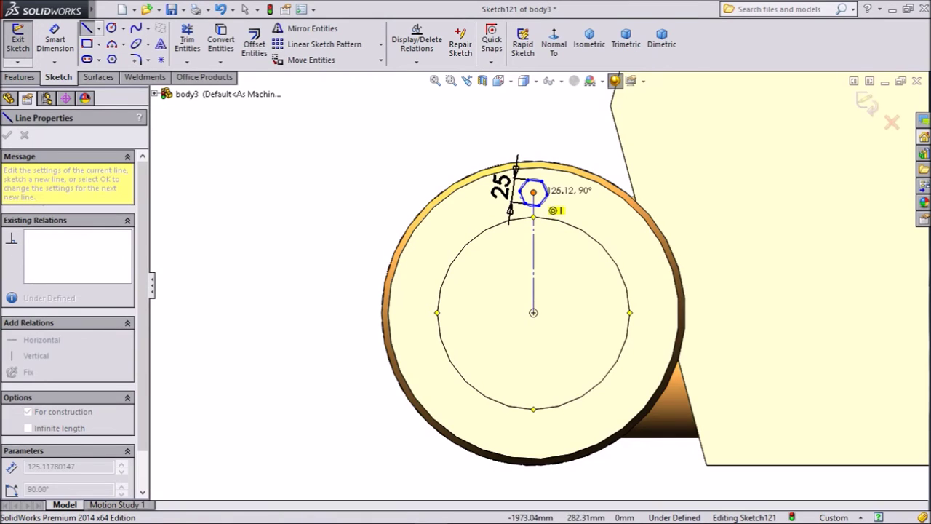
pyautogui.rightClick(247, 120)
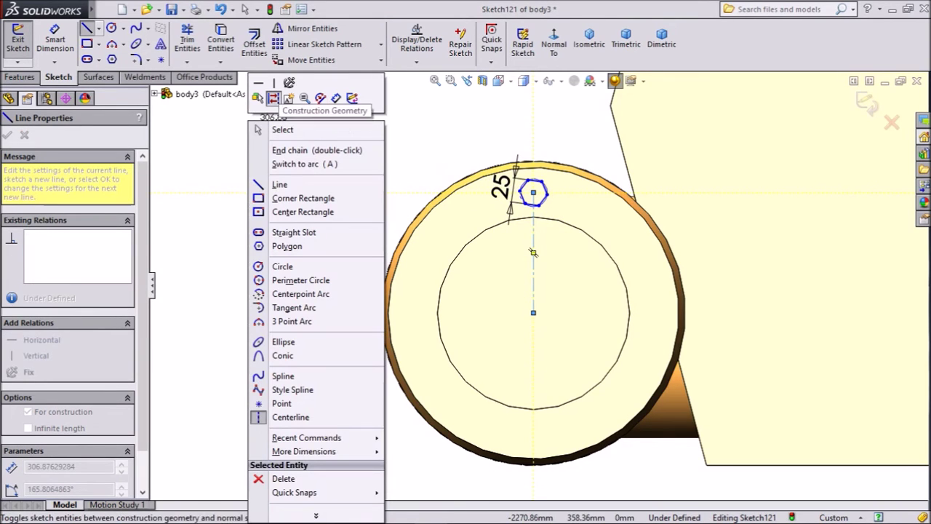
pyautogui.click(272, 99)
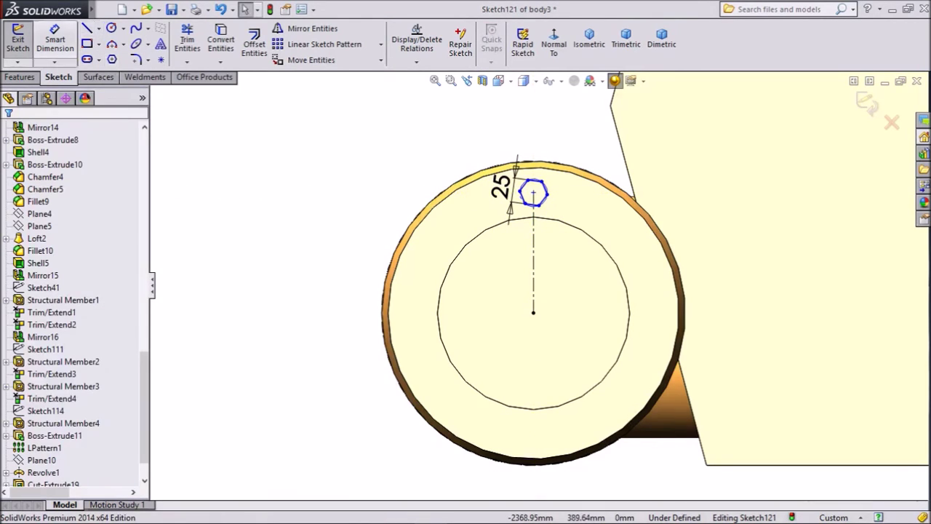
# - Dimension the distance between the hexagon's center and the axle's center and set it to 120 mm
pyautogui.click(54, 41)
pyautogui.scroll(-2, 554, 231)
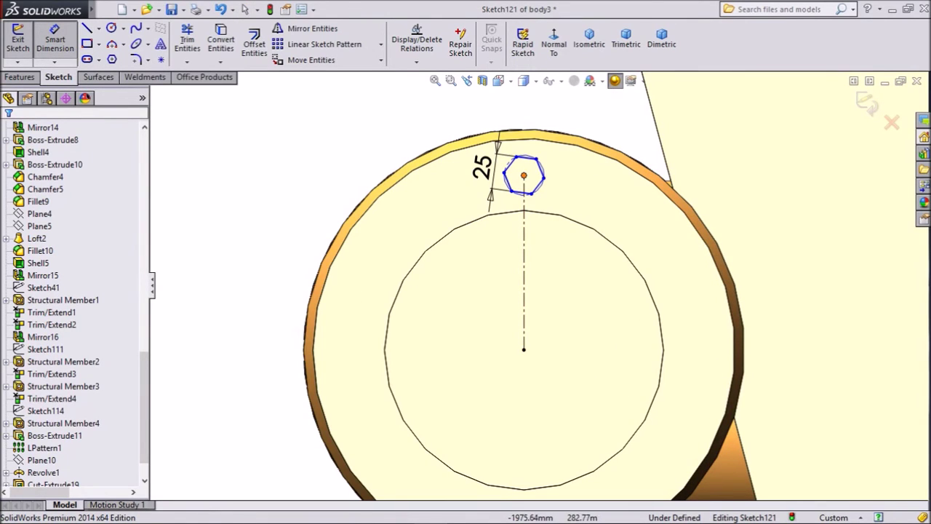
pyautogui.click(524, 175)
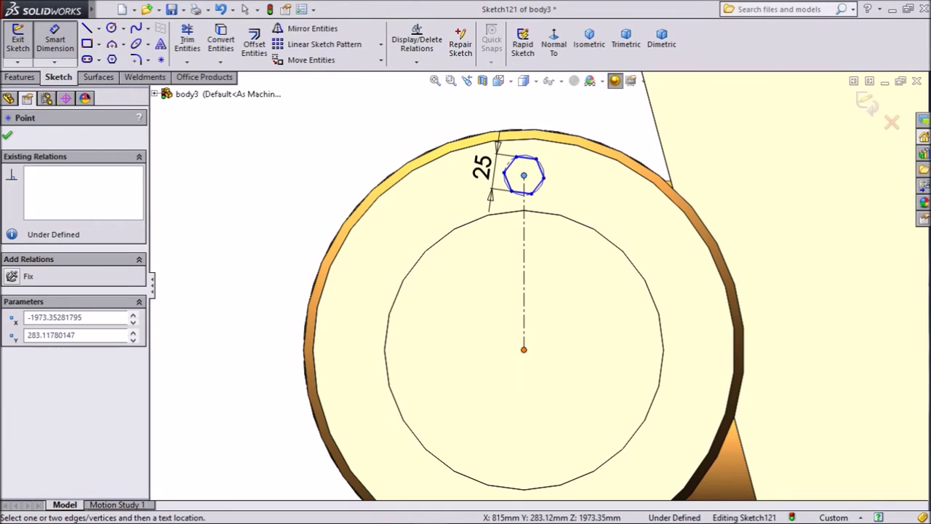
pyautogui.click(524, 349)
pyautogui.click(452, 266)
pyautogui.write('12')
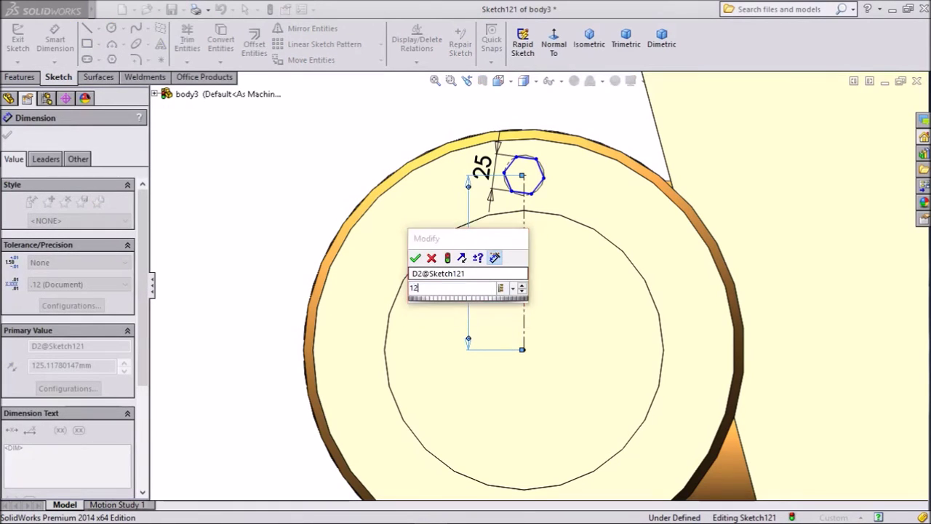
pyautogui.write('0')
pyautogui.press('Return')
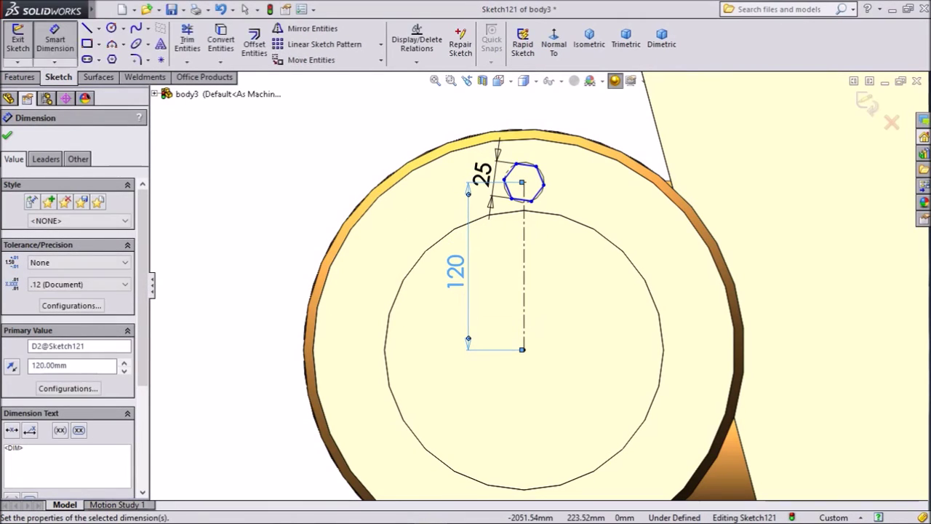
pyautogui.click(7, 136)
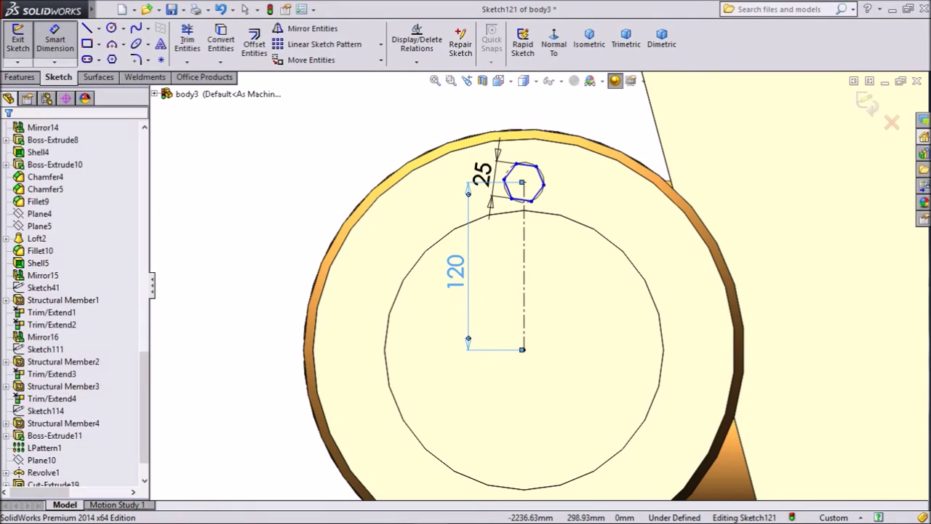
# - Add a horizontal relation to the hexagon's upper side
pyautogui.scroll(-5, 533, 162)
pyautogui.click(509, 208)
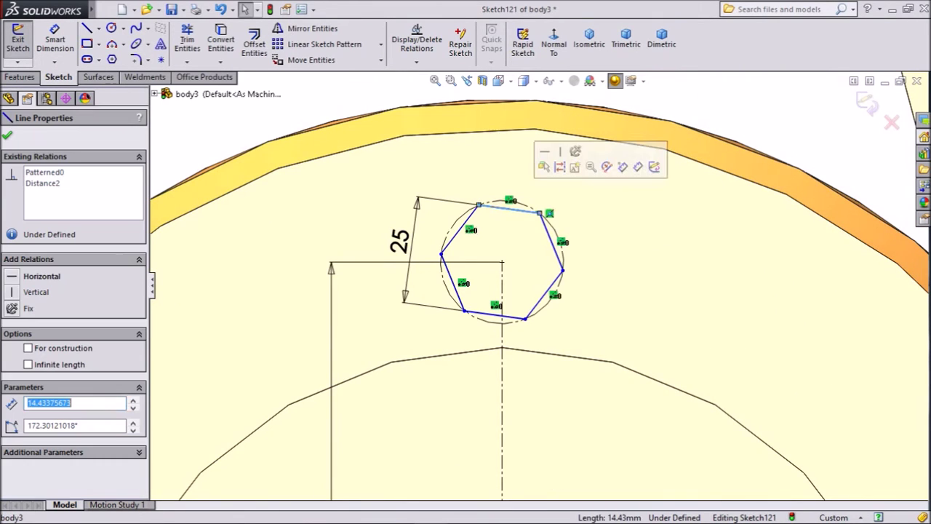
pyautogui.click(544, 165)
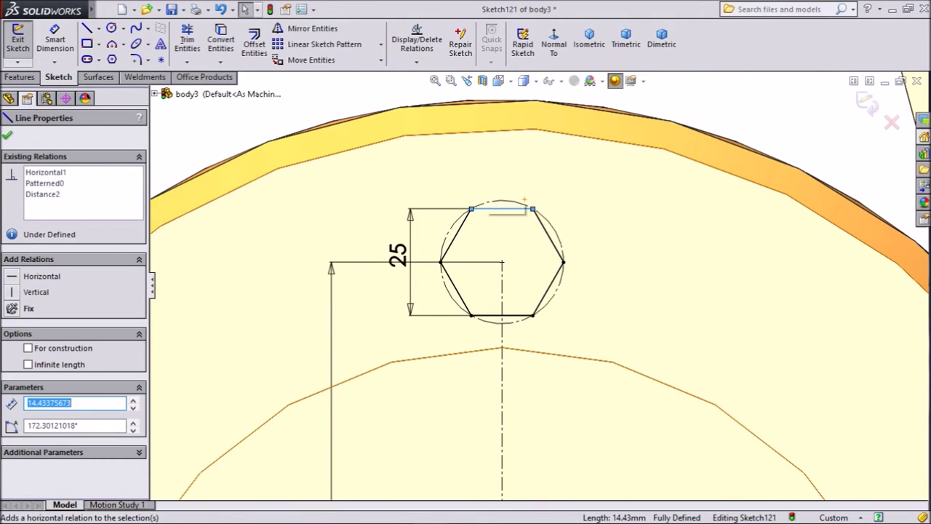
pyautogui.press('Escape')
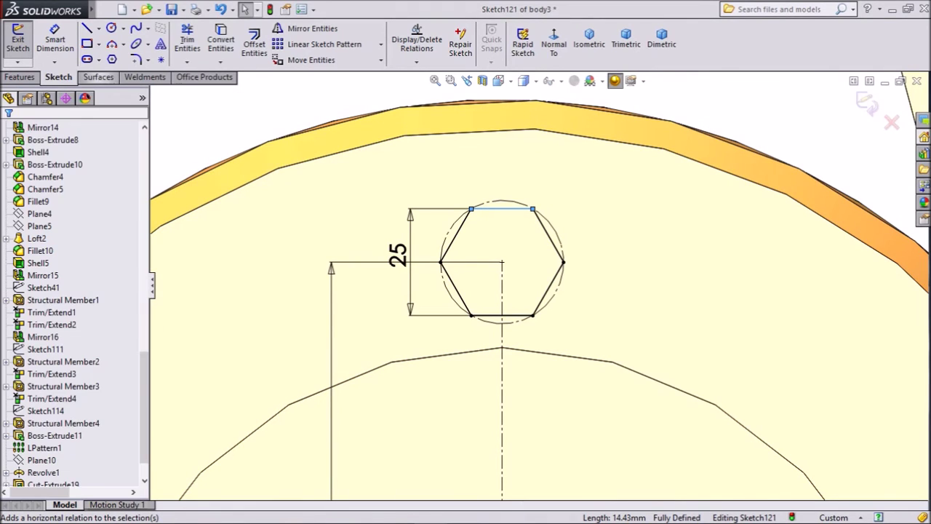
# - Sketch a circle at the hexagon's center and set its diameter to 15 mm
pyautogui.click(112, 28)
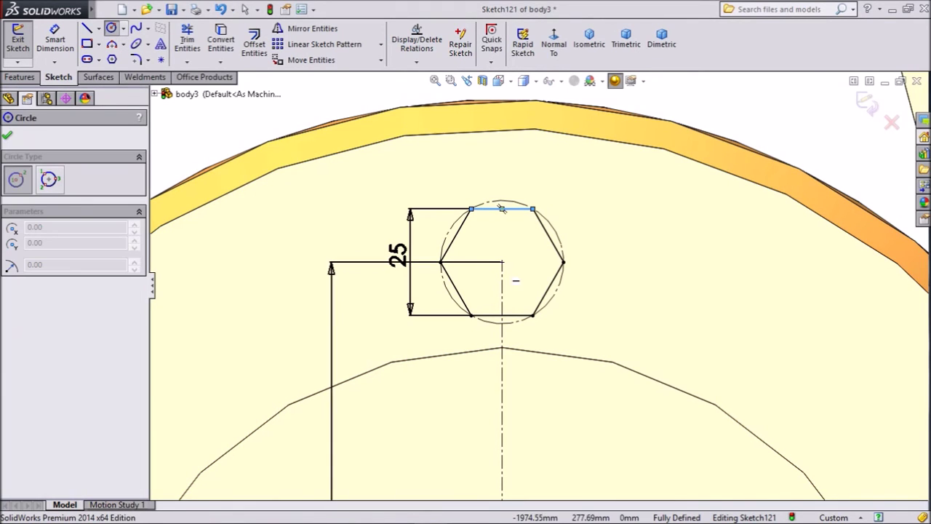
pyautogui.click(502, 262)
pyautogui.click(520, 244)
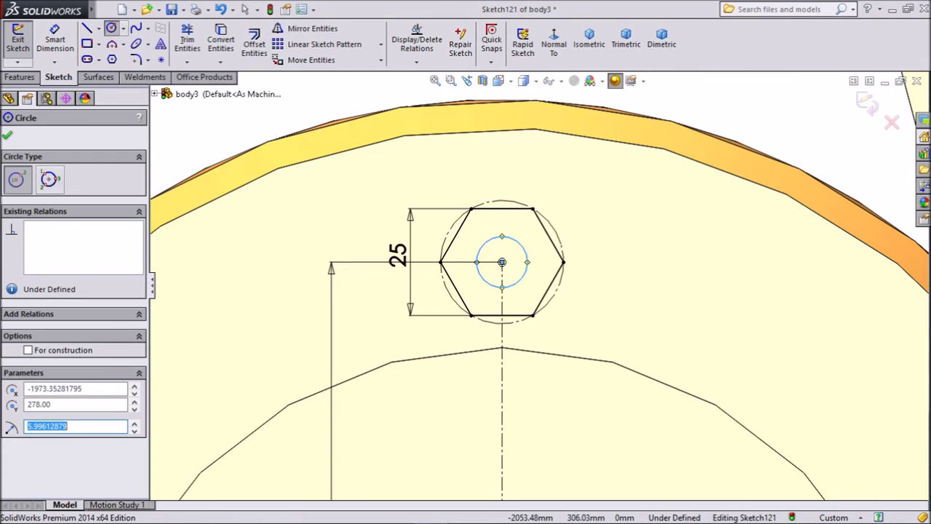
pyautogui.press('Escape')
pyautogui.click(520, 243)
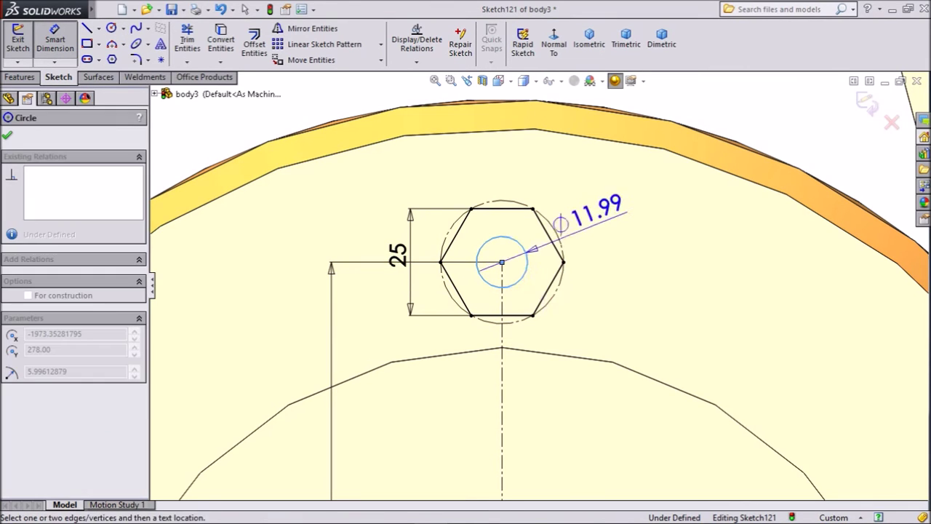
pyautogui.click(551, 218)
pyautogui.write('15')
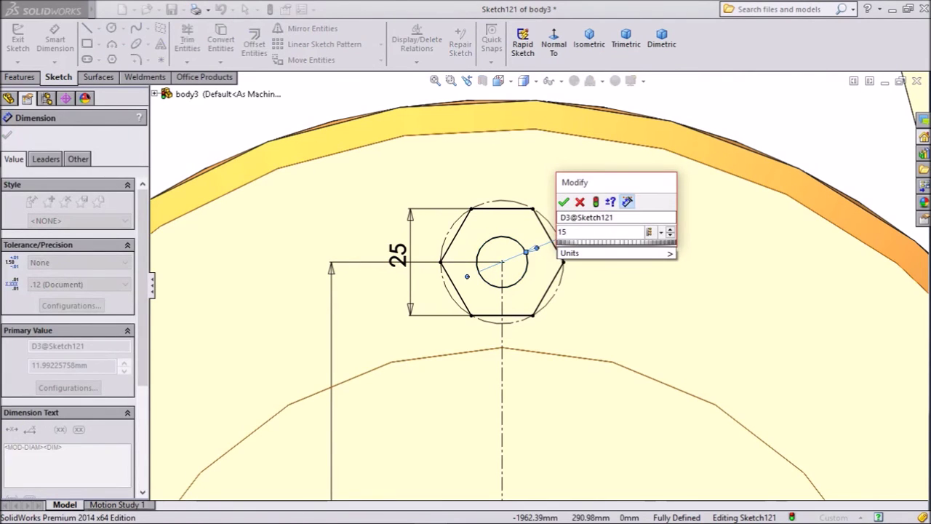
pyautogui.press('Return')
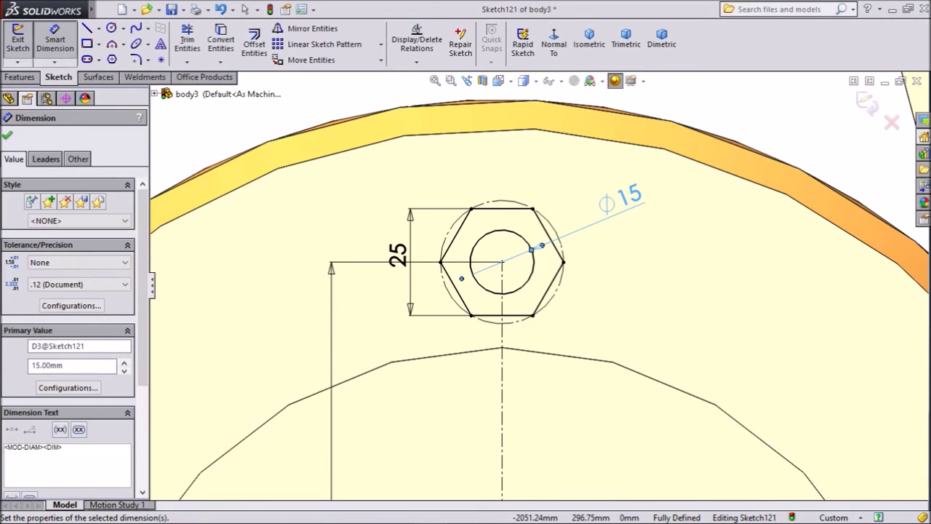
pyautogui.click(7, 136)
# - Extrude only the circular region inside the hexagon as a blind boss 30 mm outward from the ring face, without merging the result
pyautogui.click(21, 77)
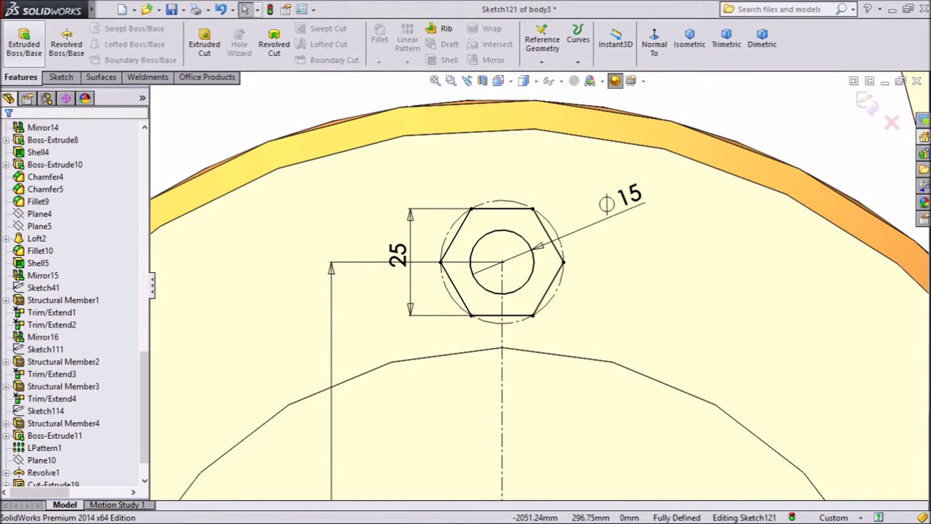
pyautogui.click(24, 43)
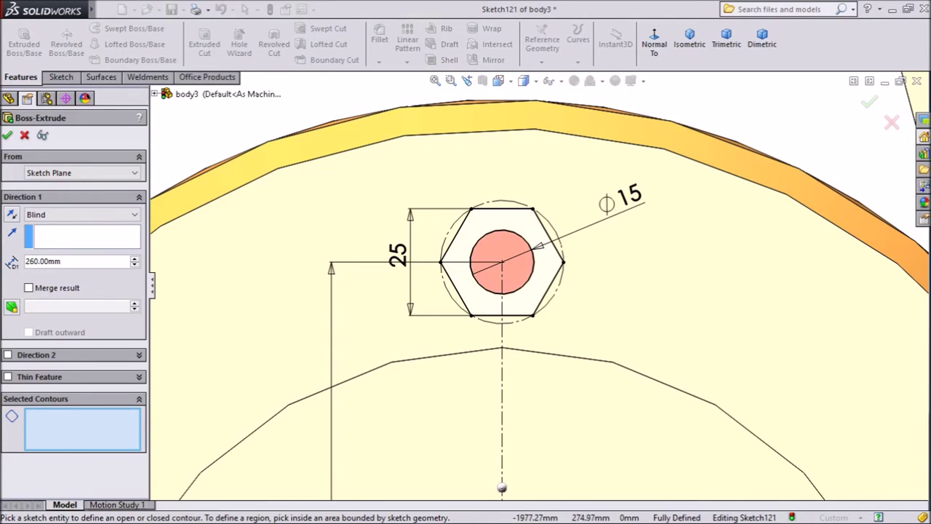
pyautogui.click(502, 255)
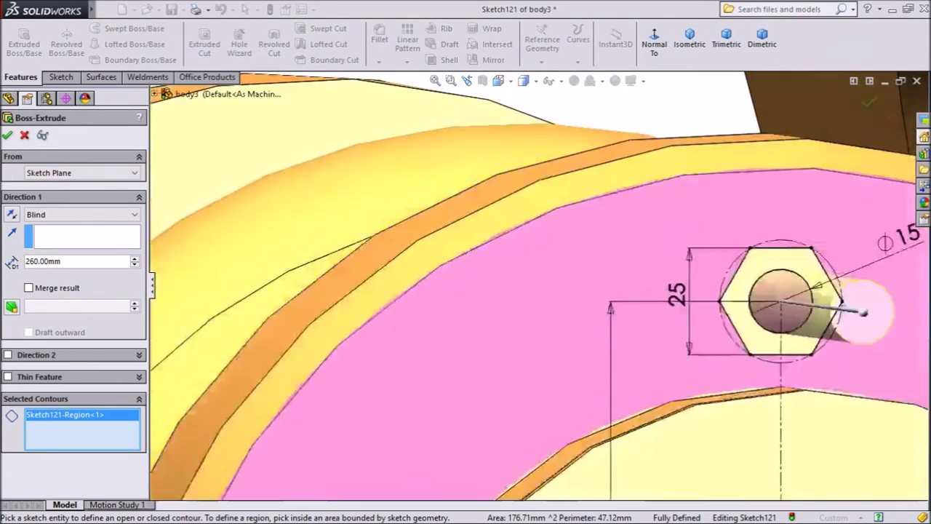
pyautogui.moveTo(538, 284); pyautogui.dragTo(549, 288, button='middle')
pyautogui.scroll(5, 557, 289)
pyautogui.scroll(-1, 858, 327)
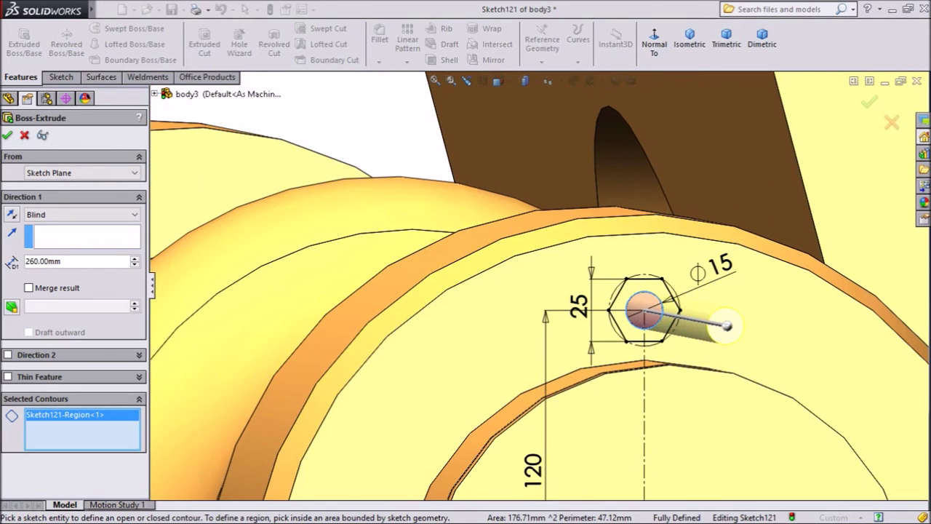
pyautogui.moveTo(64, 261); pyautogui.dragTo(25, 261)
pyautogui.write('3')
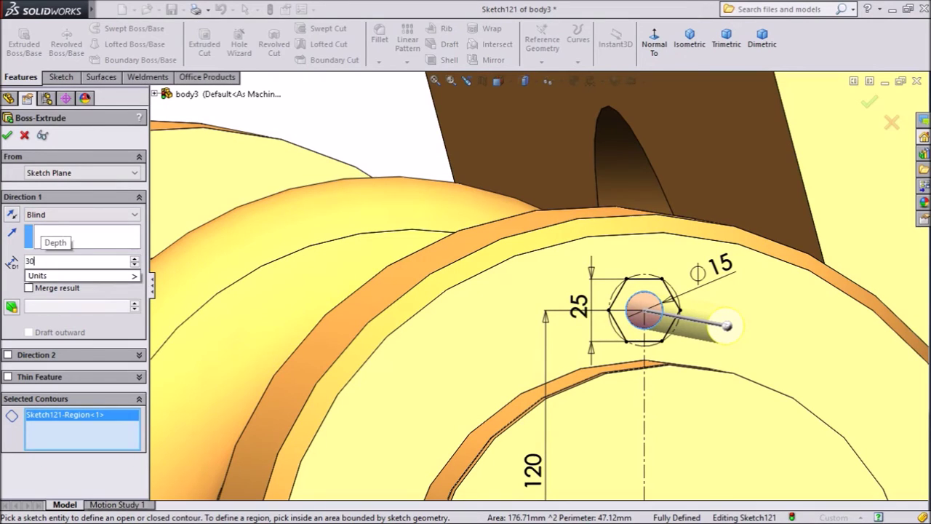
pyautogui.write('0')
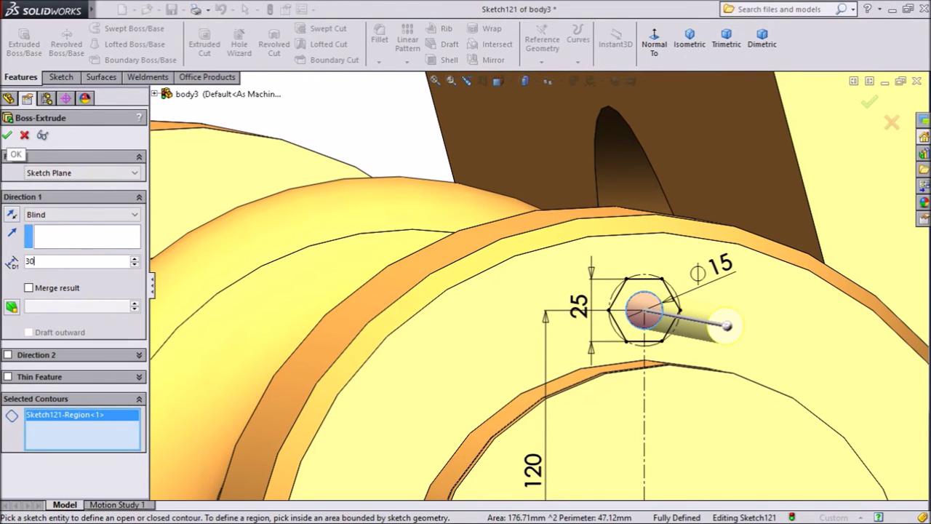
pyautogui.click(8, 137)
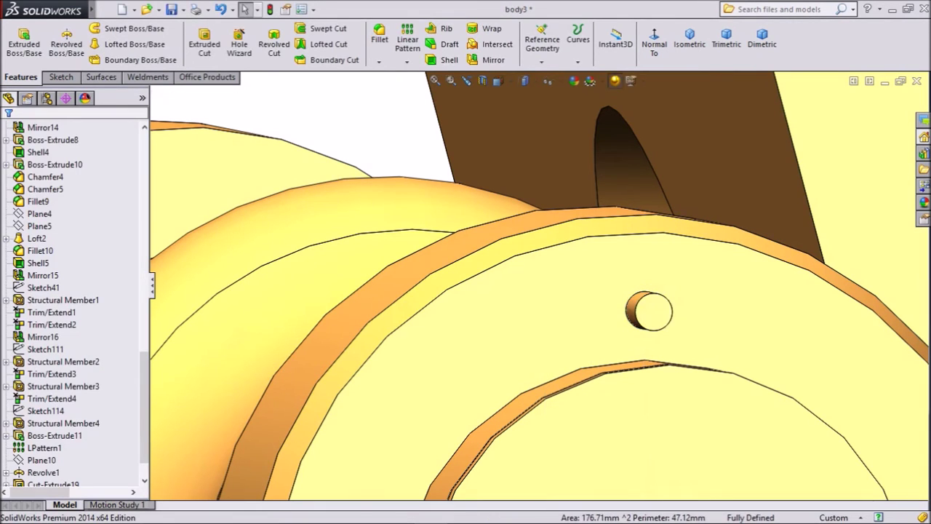
pyautogui.click(62, 386)
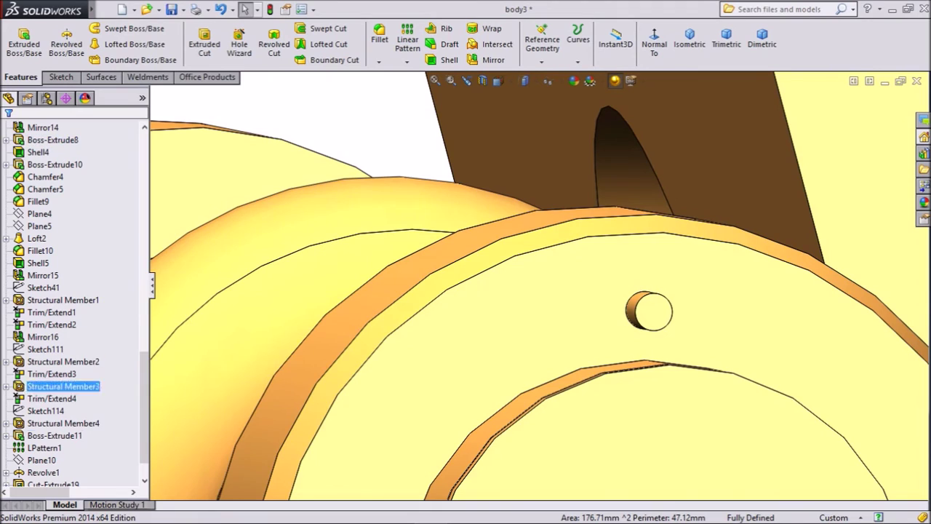
# - Extrude the hexagon sketch around the stud as an unmerged blind boss, 12.5 mm deep, starting from a 10 mm offset
pyautogui.scroll(2, 545, 285)
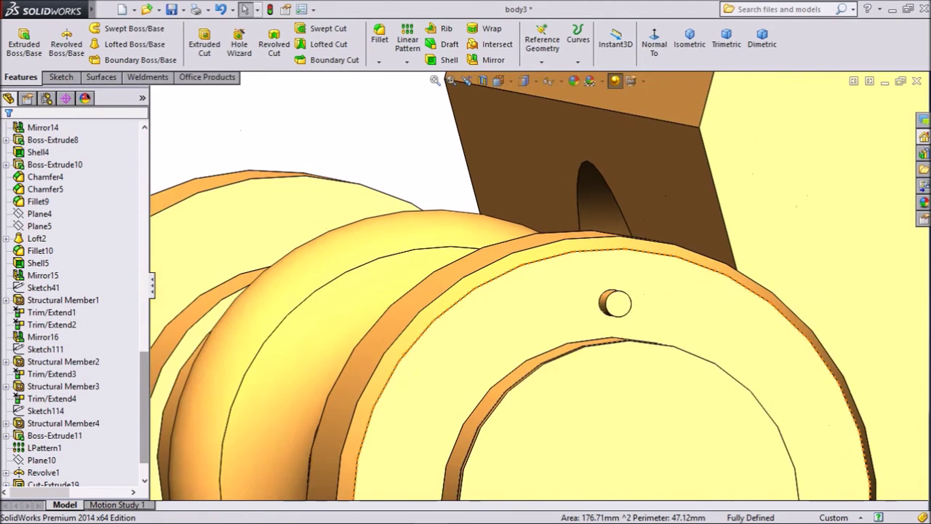
pyautogui.moveTo(349, 186); pyautogui.dragTo(422, 226, button='middle')
pyautogui.scroll(4, 540, 285)
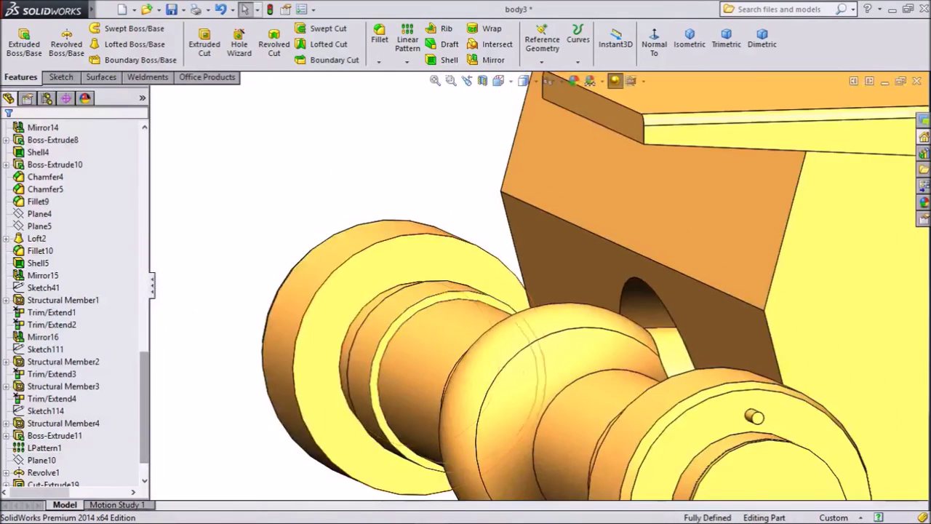
pyautogui.scroll(-5, 716, 402)
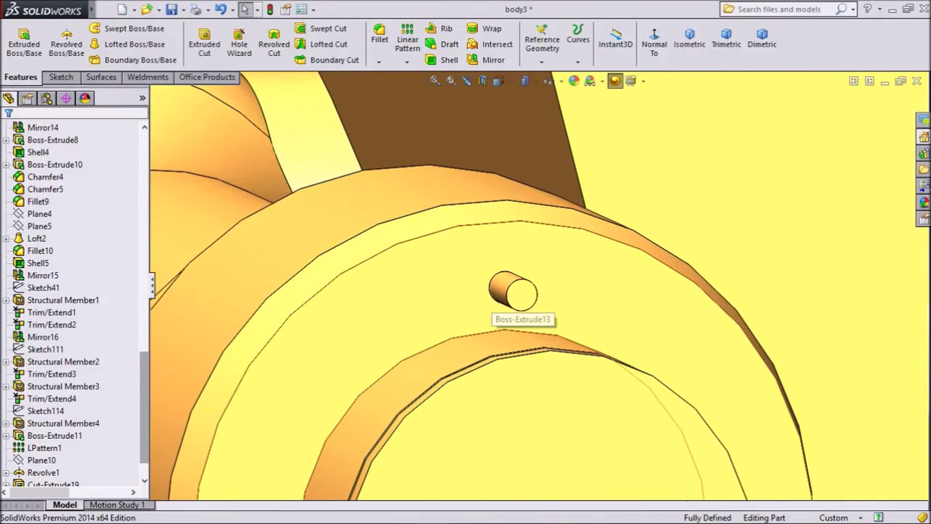
pyautogui.moveTo(144, 407); pyautogui.dragTo(144, 421)
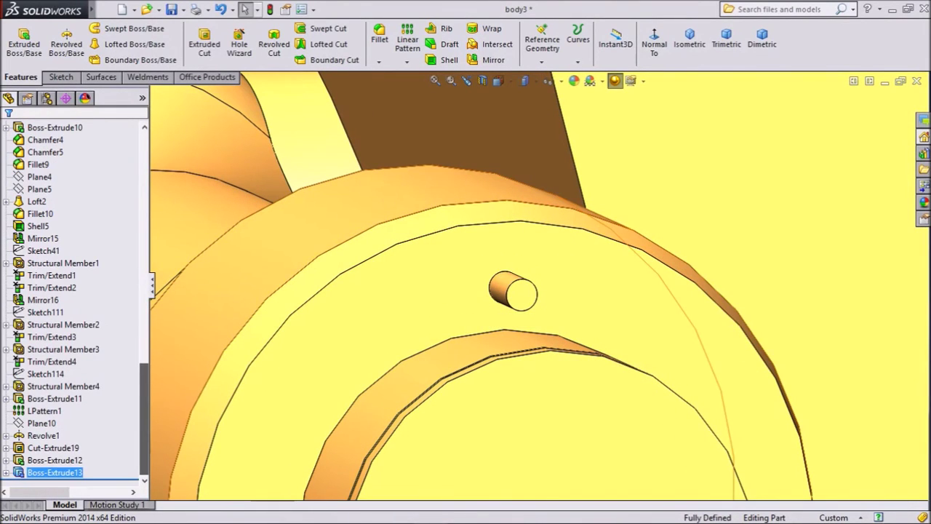
pyautogui.click(6, 472)
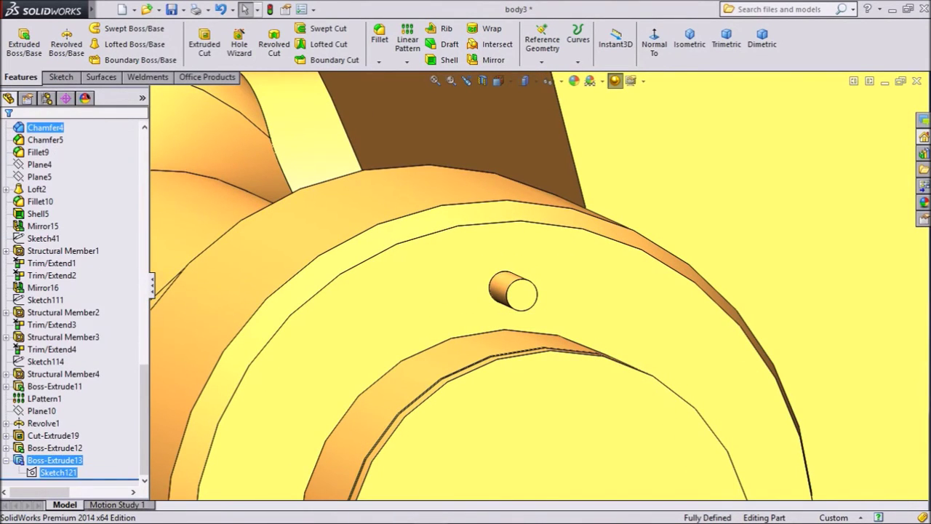
pyautogui.click(58, 472)
pyautogui.click(55, 435)
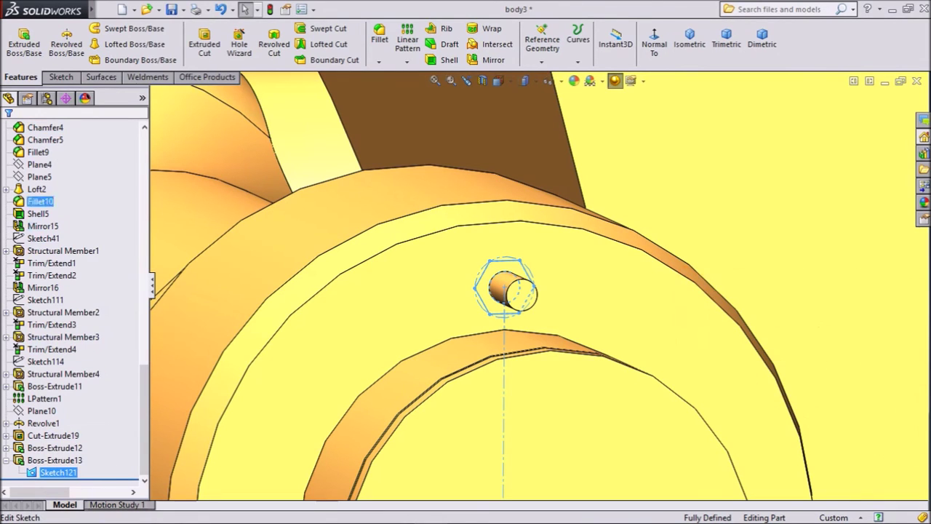
pyautogui.click(24, 44)
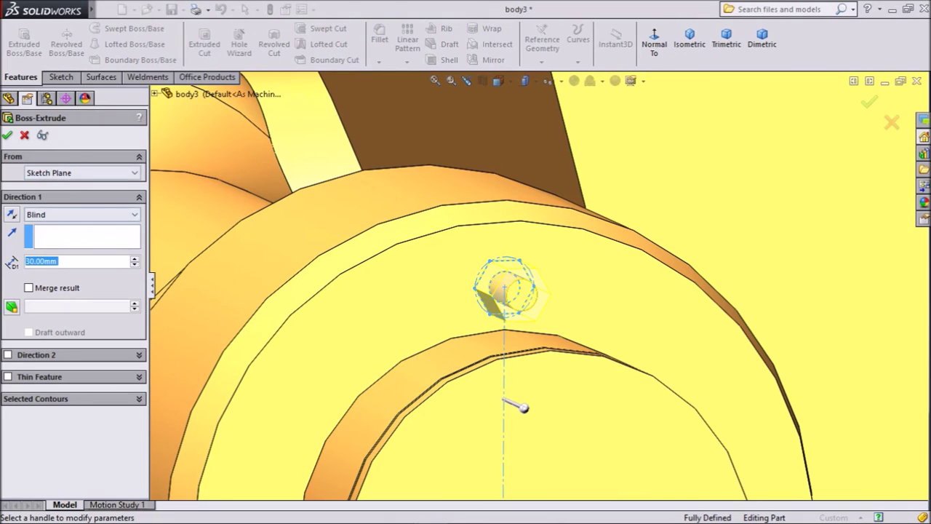
pyautogui.click(82, 173)
pyautogui.click(72, 212)
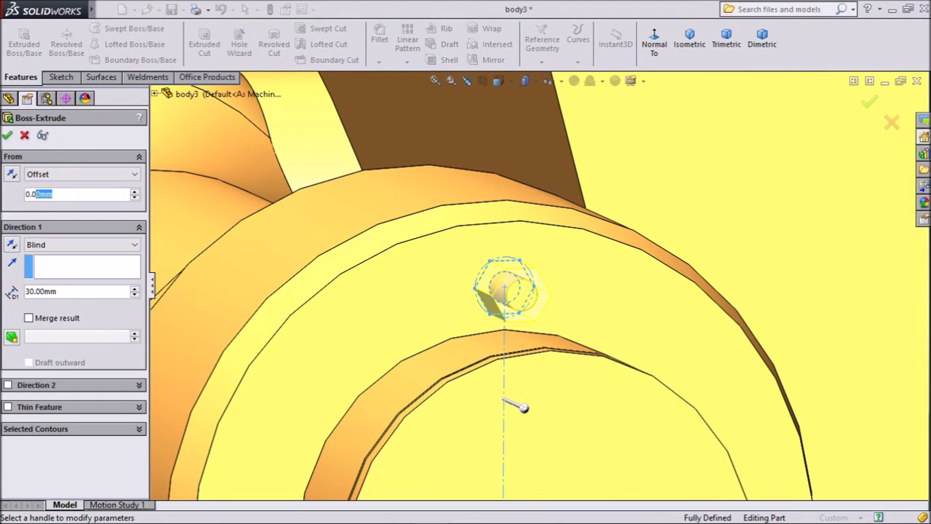
pyautogui.write('10')
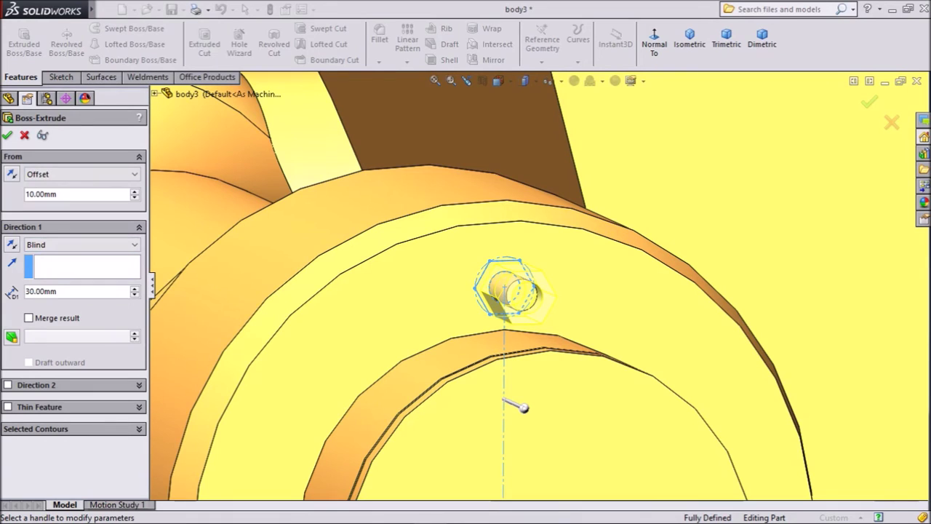
pyautogui.write('12.5')
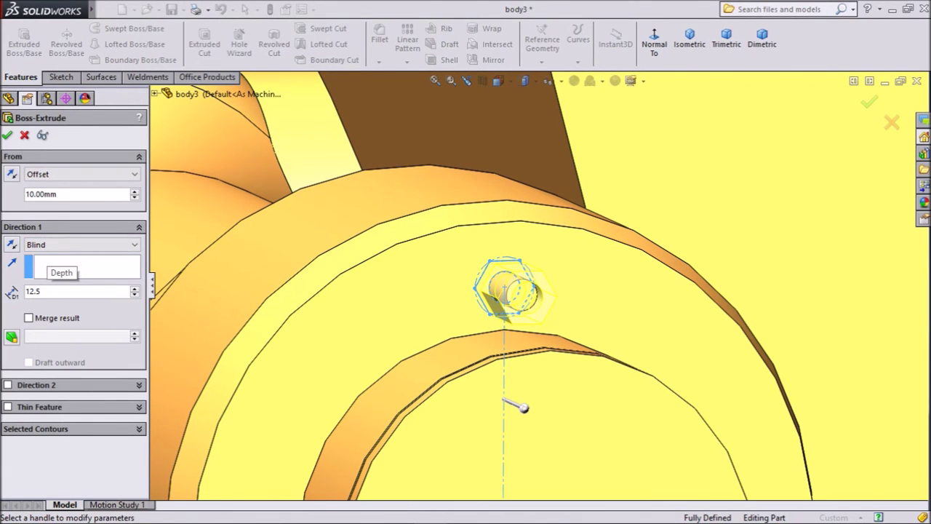
pyautogui.scroll(-5, 506, 291)
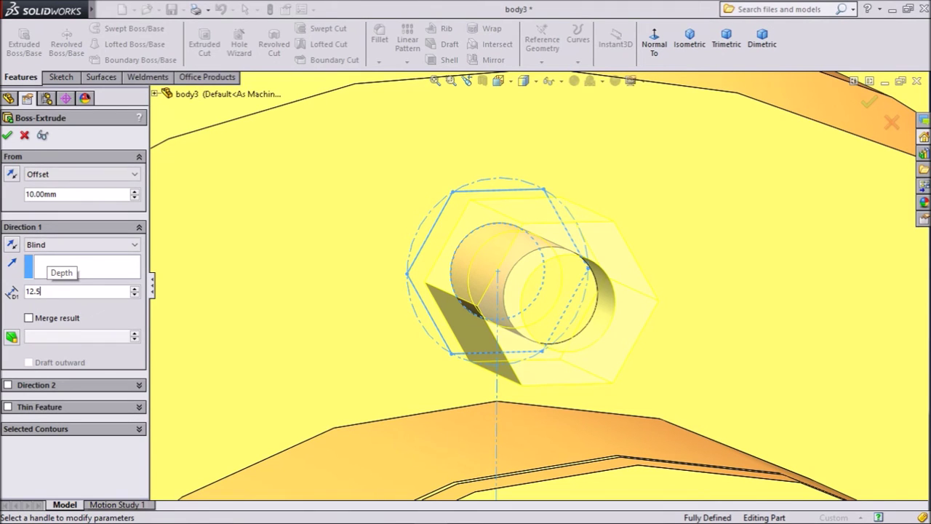
pyautogui.press('Return')
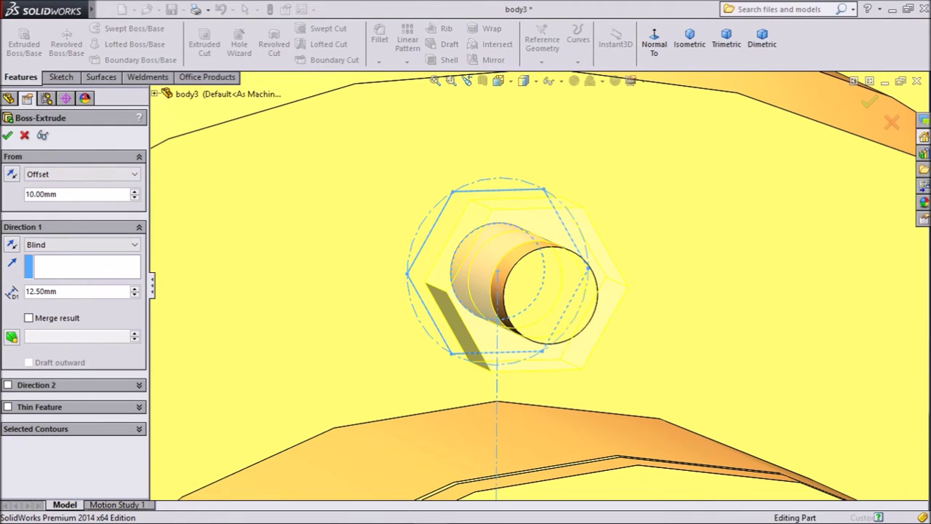
# - Set up a circular pattern of the hexagonal nut about the axle end's cylindrical face, with 15 equally spaced instances over 360 degrees
pyautogui.scroll(4, 371, 273)
pyautogui.moveTo(373, 269); pyautogui.dragTo(407, 275, button='middle')
pyautogui.scroll(5, 407, 275)
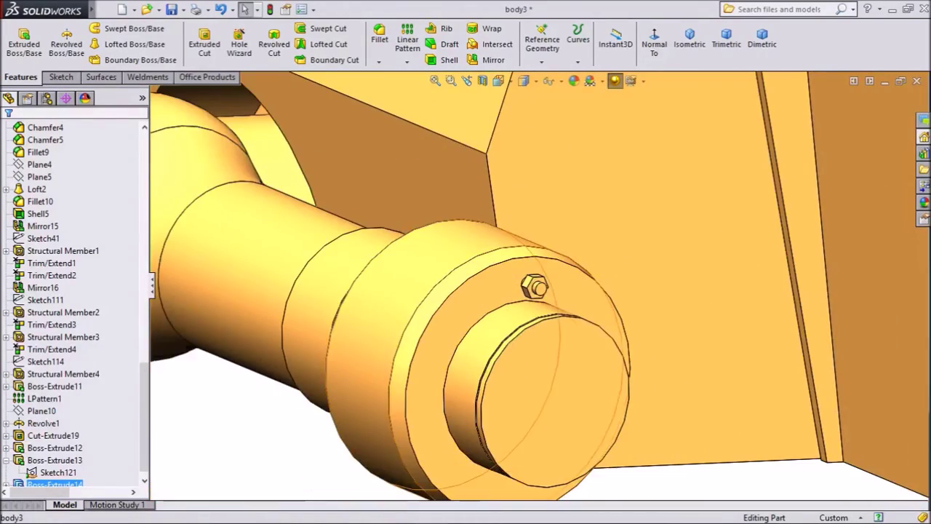
pyautogui.scroll(2, 539, 286)
pyautogui.scroll(-3, 586, 407)
pyautogui.moveTo(608, 313); pyautogui.dragTo(584, 304, button='middle')
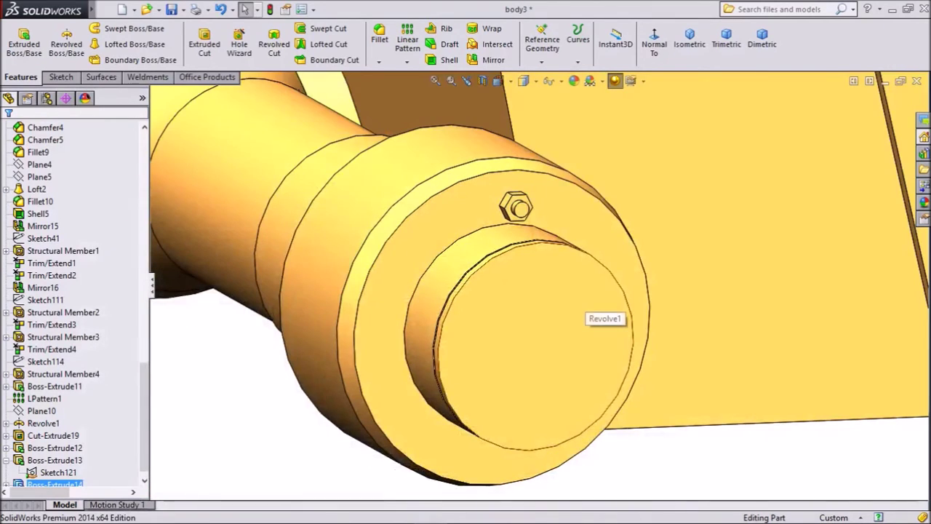
pyautogui.click(407, 61)
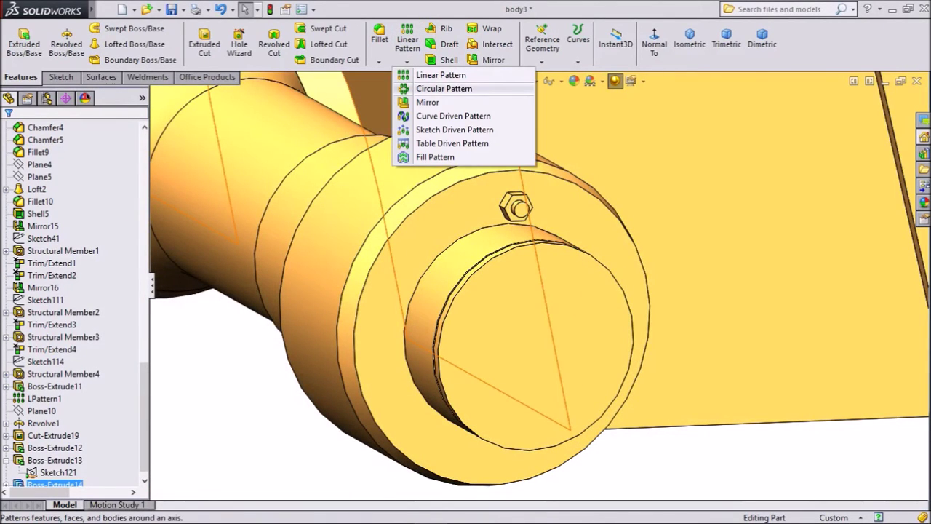
pyautogui.click(443, 88)
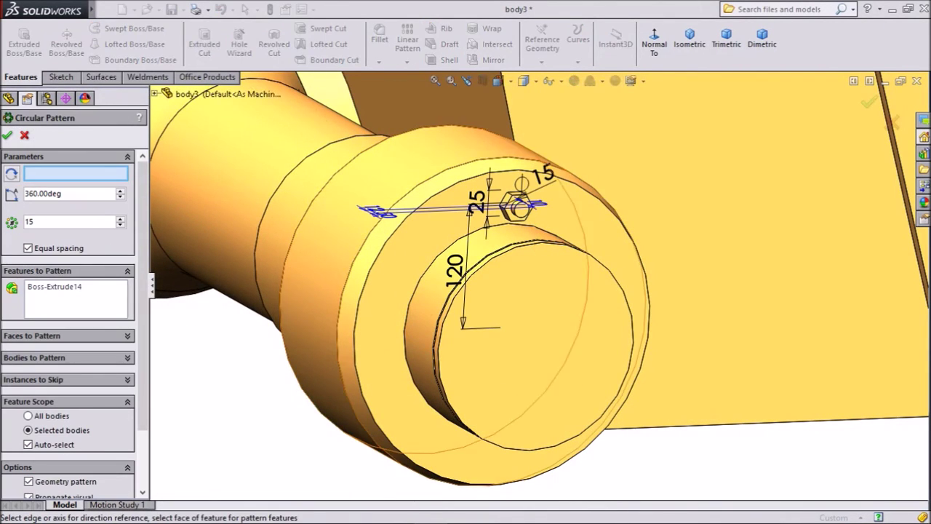
pyautogui.click(428, 329)
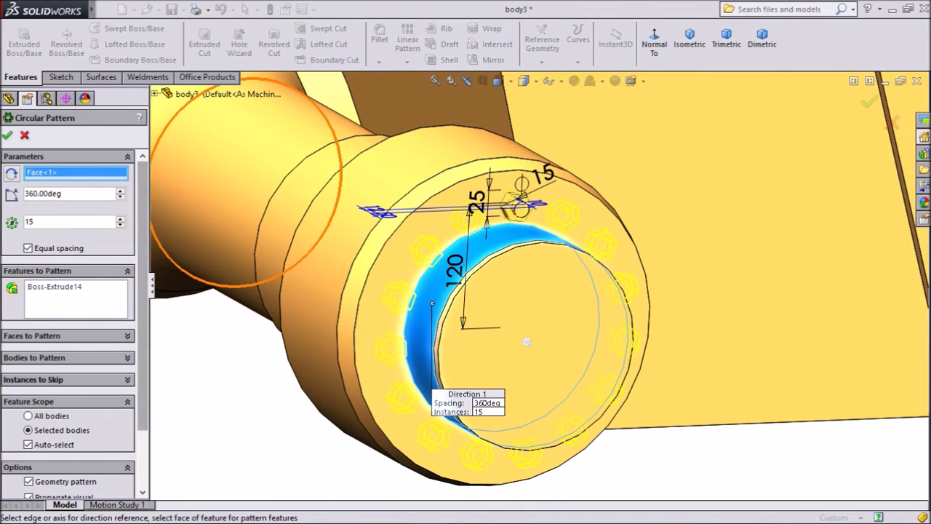
# - Add the stud's boss extrusion to the features being patterned and create the circular pattern
pyautogui.click(73, 298)
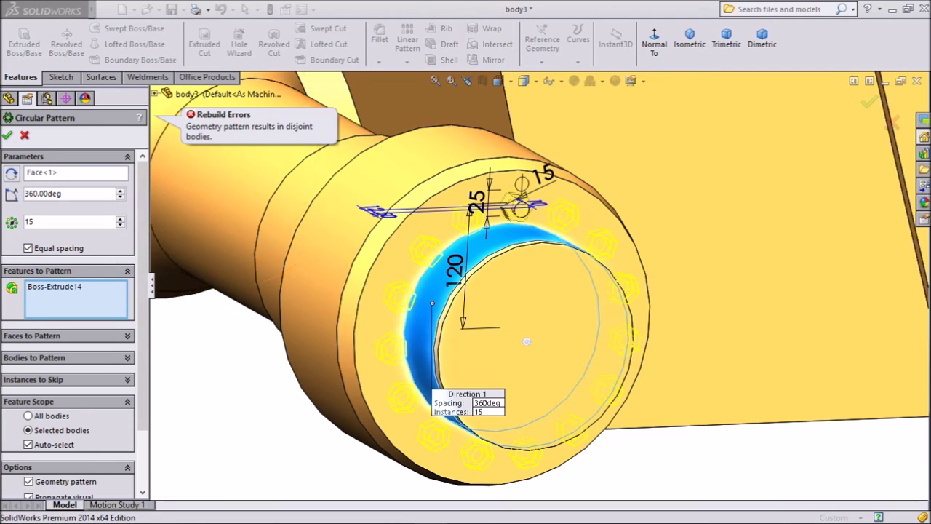
pyautogui.click(154, 94)
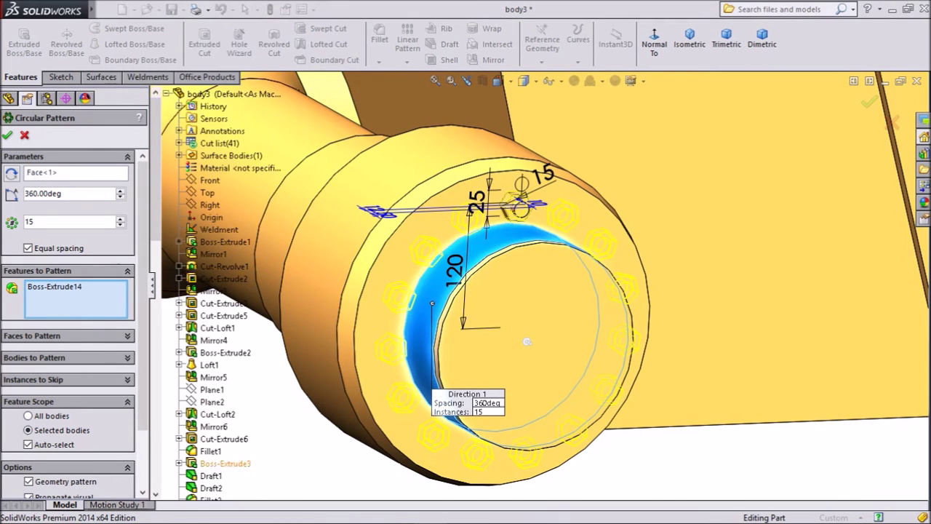
pyautogui.scroll(-15, 218, 284)
pyautogui.scroll(-1, 216, 476)
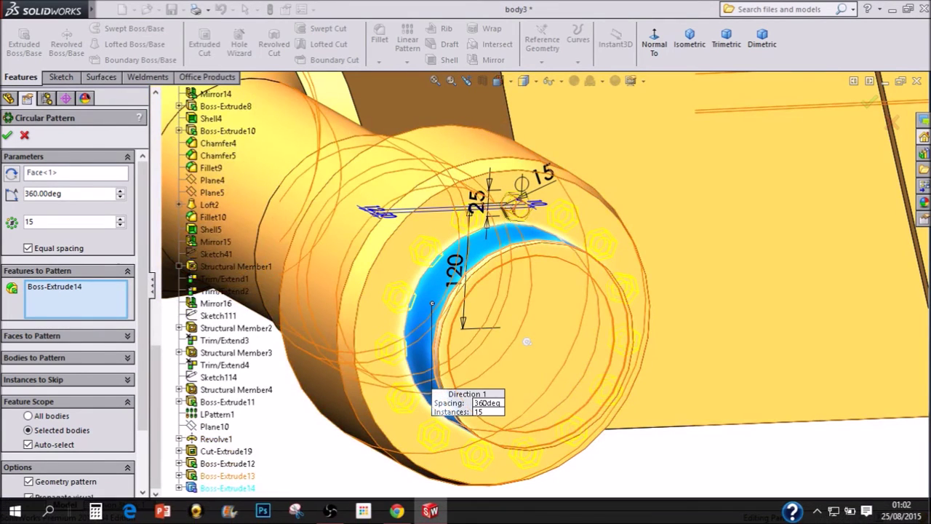
pyautogui.click(227, 475)
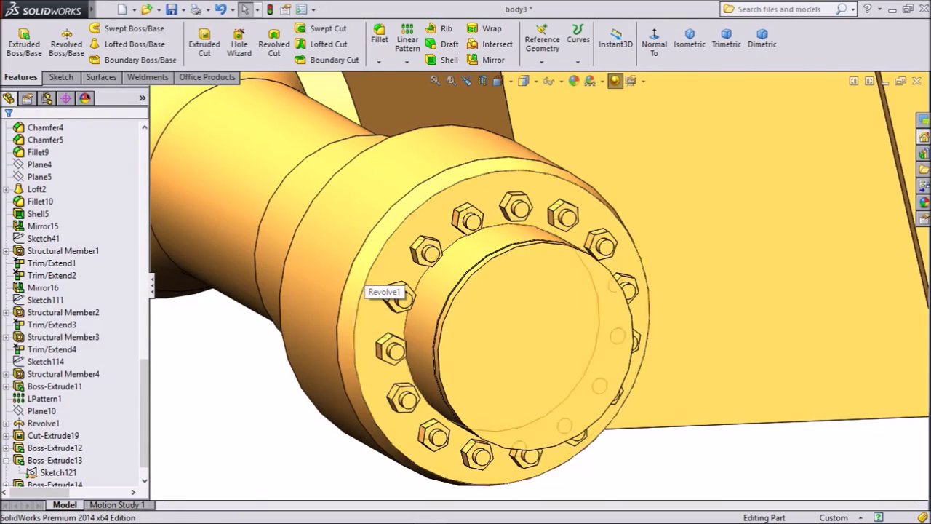
# - Mirror the circular pattern of bolts across the Right plane onto the opposite end of the axle
pyautogui.moveTo(297, 379)
pyautogui.mouseDown(button='middle')
pyautogui.moveTo(331, 379)
pyautogui.moveTo(289, 370)
pyautogui.moveTo(297, 371)
pyautogui.mouseUp(button='middle')
pyautogui.scroll(19, 72, 306)
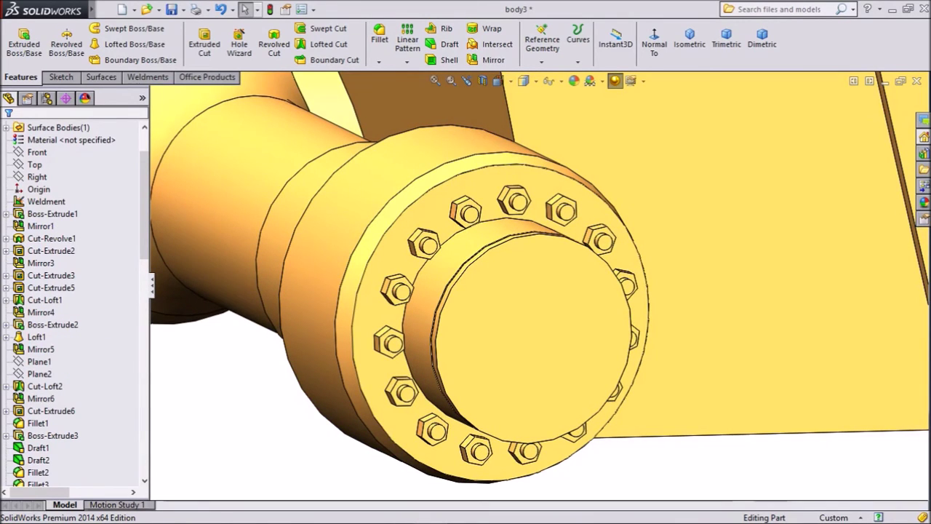
pyautogui.moveTo(297, 372); pyautogui.dragTo(303, 372, button='middle')
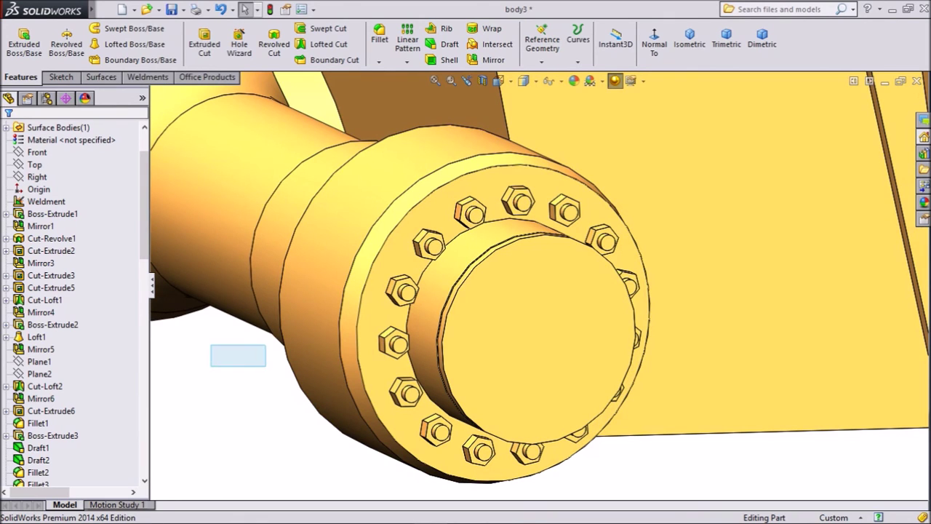
pyautogui.moveTo(239, 366)
pyautogui.mouseDown(button='middle')
pyautogui.moveTo(200, 363)
pyautogui.moveTo(233, 365)
pyautogui.mouseUp(button='middle')
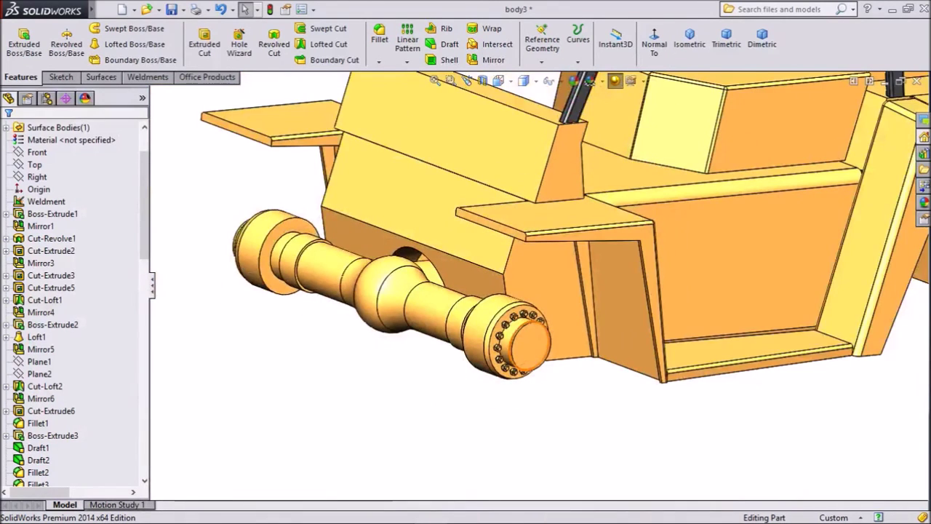
pyautogui.scroll(1, 530, 341)
pyautogui.scroll(-2, 529, 335)
pyautogui.scroll(1, 526, 314)
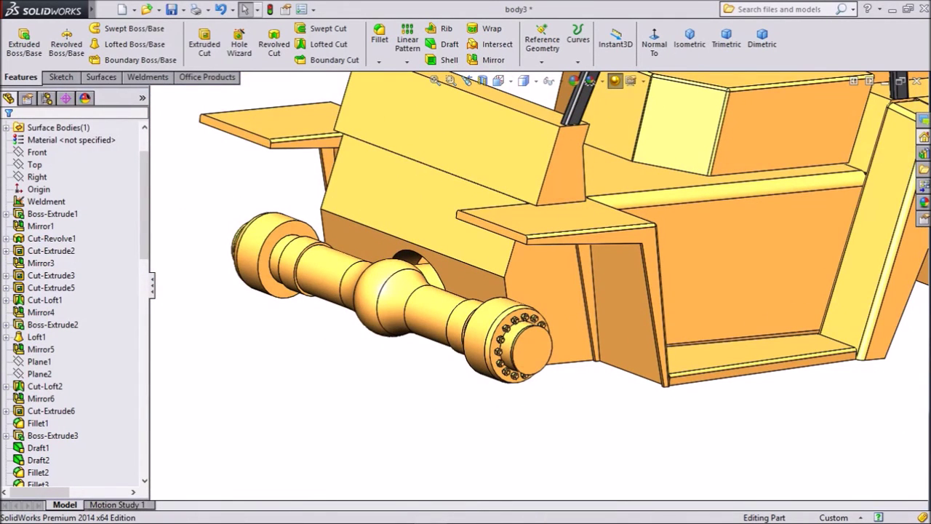
pyautogui.click(37, 176)
pyautogui.click(96, 155)
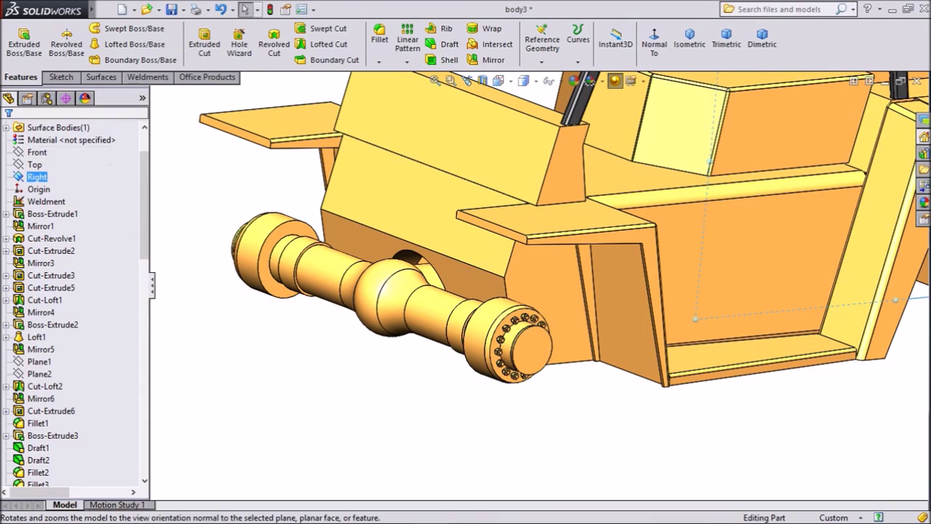
pyautogui.click(406, 62)
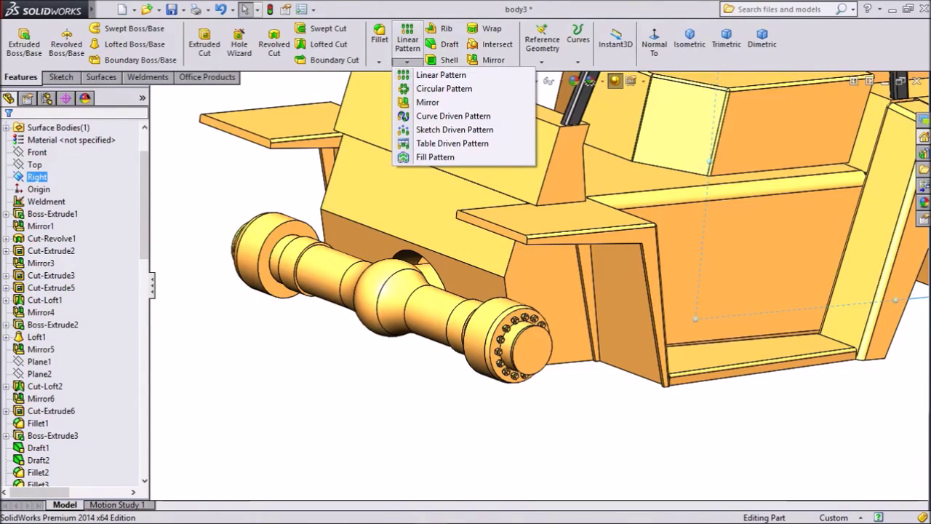
pyautogui.click(428, 102)
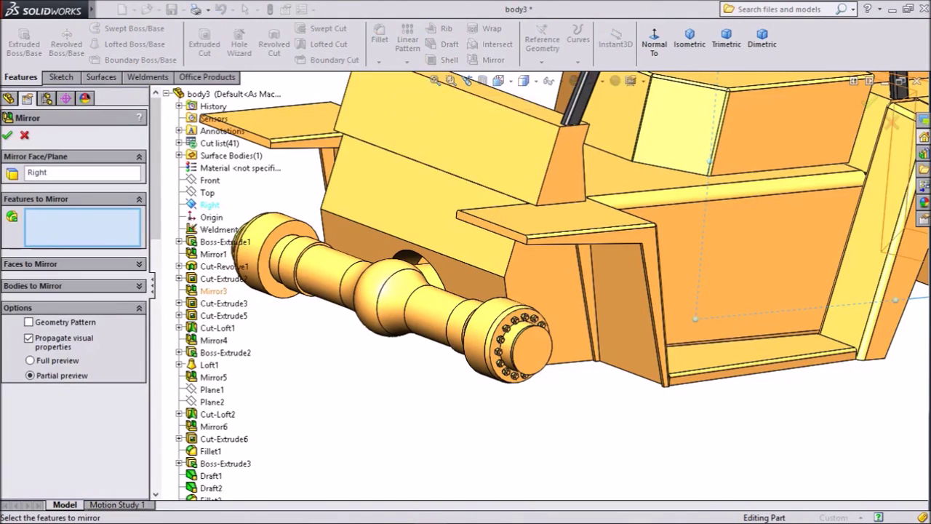
pyautogui.scroll(-20, 218, 451)
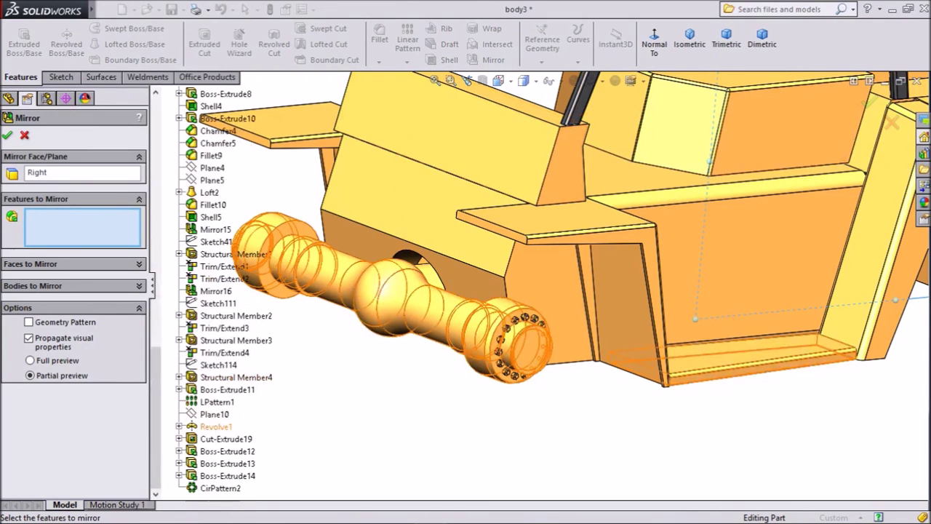
pyautogui.click(221, 488)
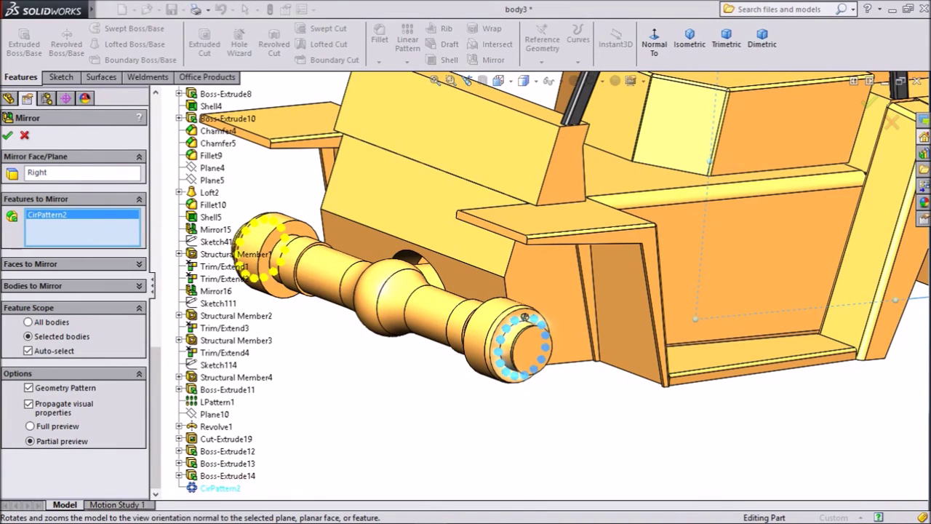
pyautogui.click(8, 135)
# - Examine the mirrored bolt ring on the axle's far end and compare it with the original ring
pyautogui.moveTo(300, 236); pyautogui.dragTo(407, 189, button='middle')
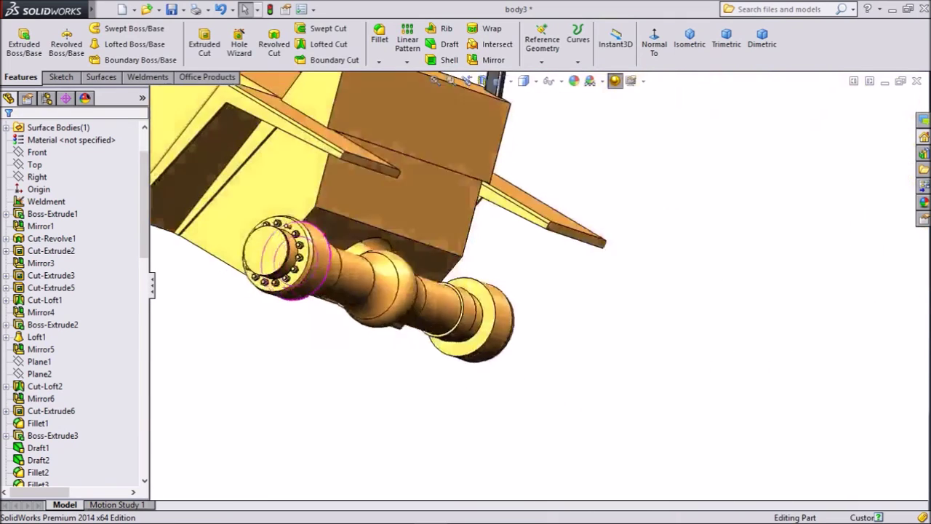
pyautogui.moveTo(255, 234); pyautogui.dragTo(290, 237, button='middle')
pyautogui.scroll(-5, 289, 237)
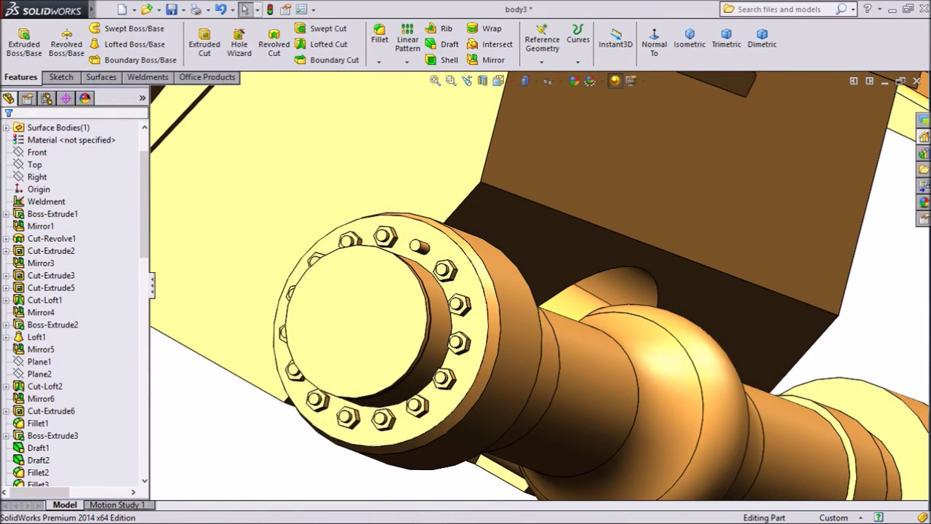
pyautogui.moveTo(466, 320); pyautogui.dragTo(418, 320, button='middle')
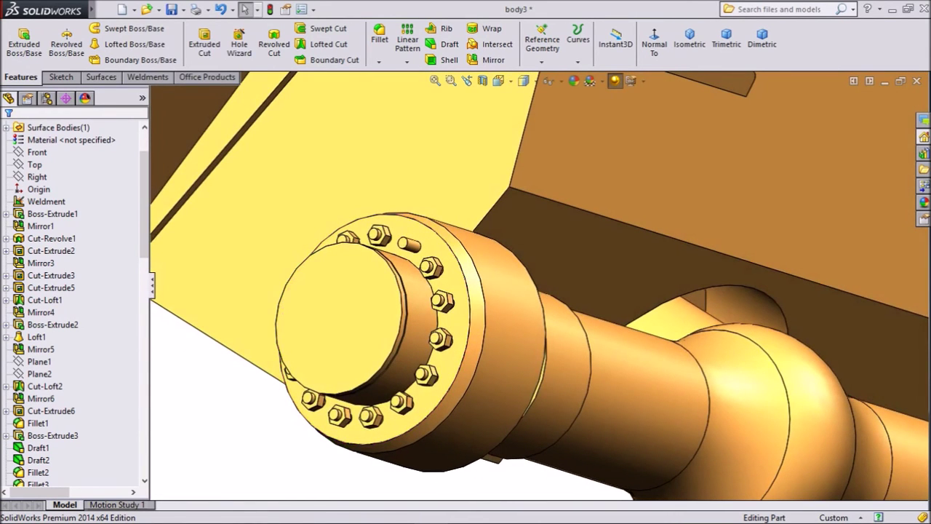
pyautogui.moveTo(258, 355); pyautogui.dragTo(218, 421)
pyautogui.moveTo(262, 334); pyautogui.dragTo(204, 329, button='middle')
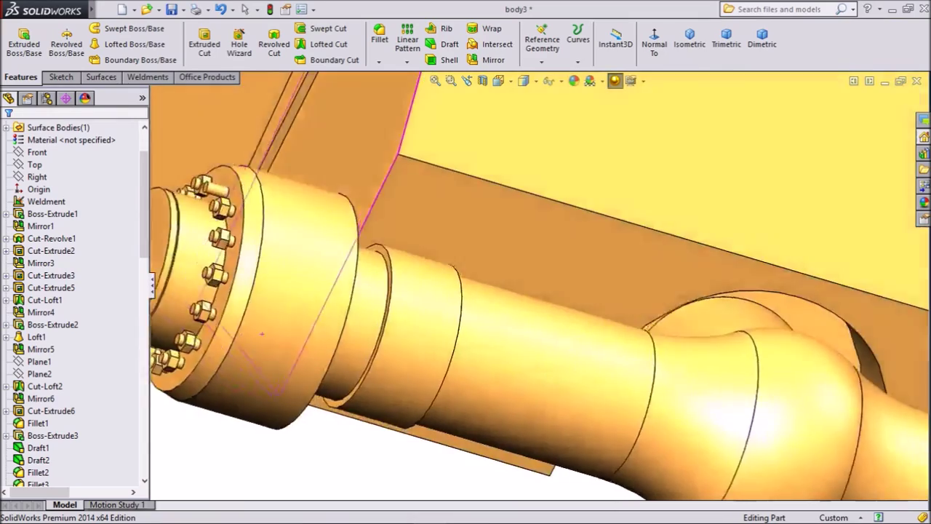
pyautogui.moveTo(465, 320); pyautogui.dragTo(349, 342, button='middle')
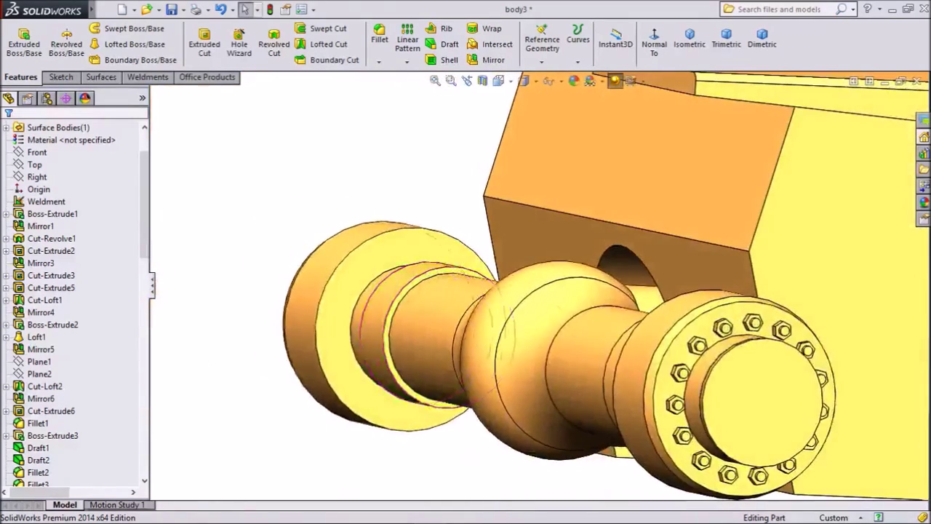
# - Examine the front axle with its bolt ring up close and in relation to the whole forklift body
pyautogui.scroll(6, 534, 299)
pyautogui.scroll(-5, 615, 320)
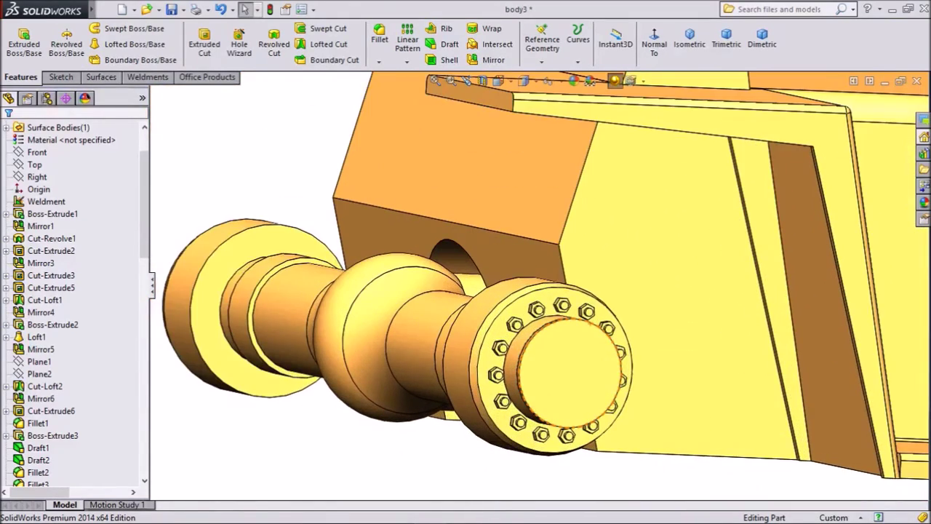
pyautogui.moveTo(586, 362); pyautogui.dragTo(590, 393, button='middle')
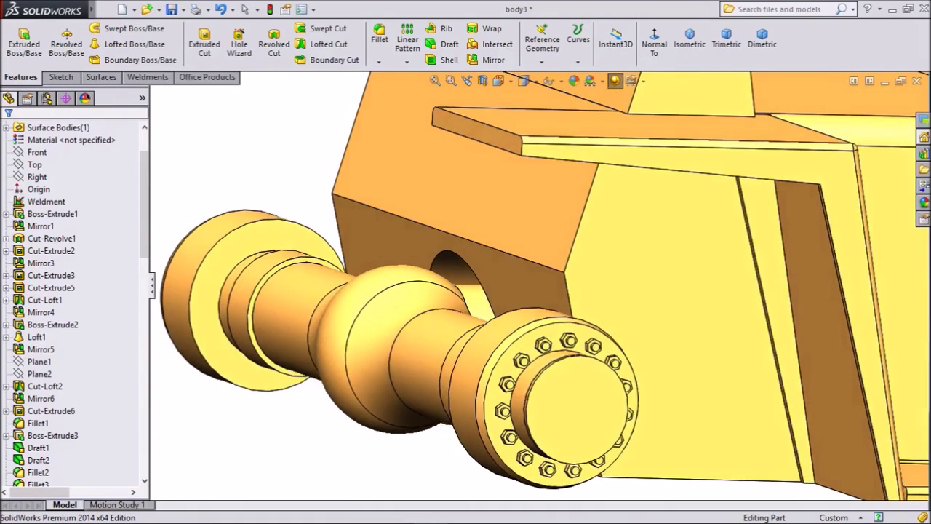
pyautogui.scroll(6, 528, 280)
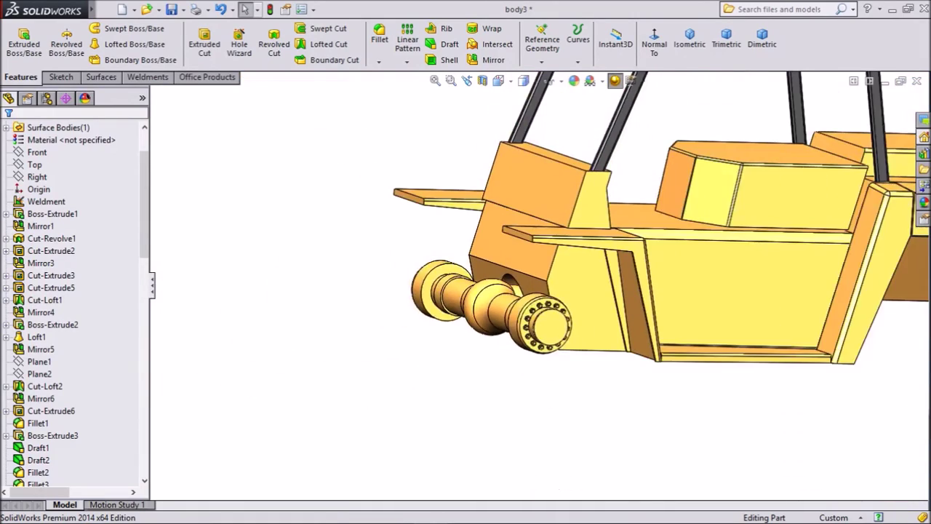
pyautogui.moveTo(514, 264); pyautogui.dragTo(537, 298, button='middle')
pyautogui.scroll(2, 537, 298)
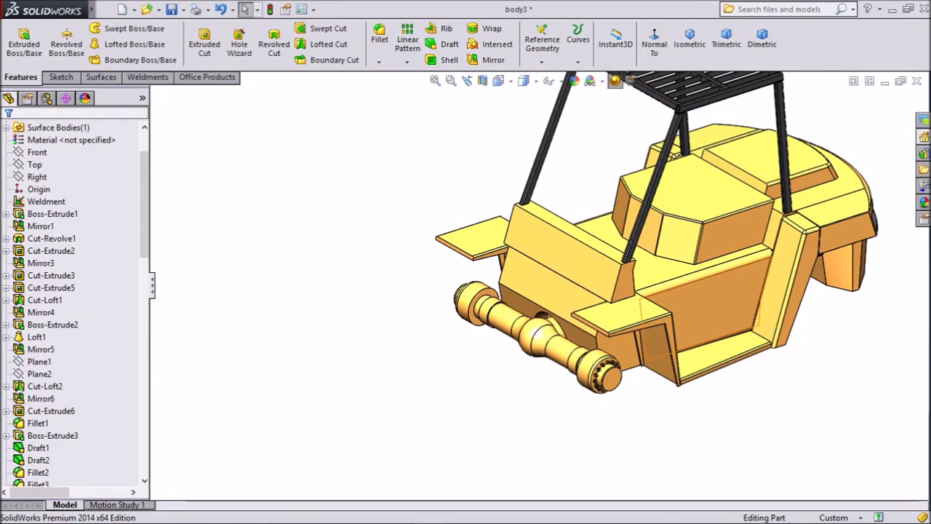
pyautogui.scroll(2, 738, 332)
pyautogui.scroll(-3, 738, 332)
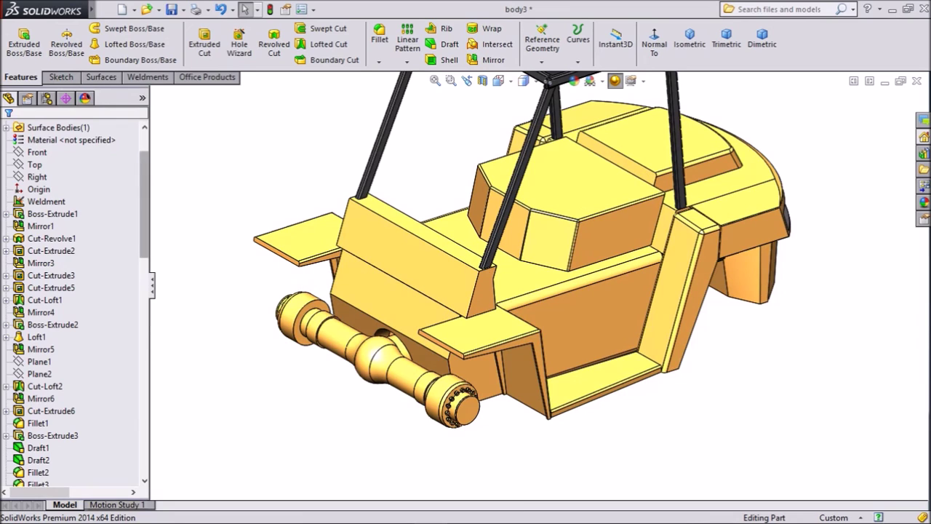
# - Apply an iron appearance from the metal appearances to the revolved axle feature
pyautogui.moveTo(144, 206); pyautogui.dragTo(144, 421)
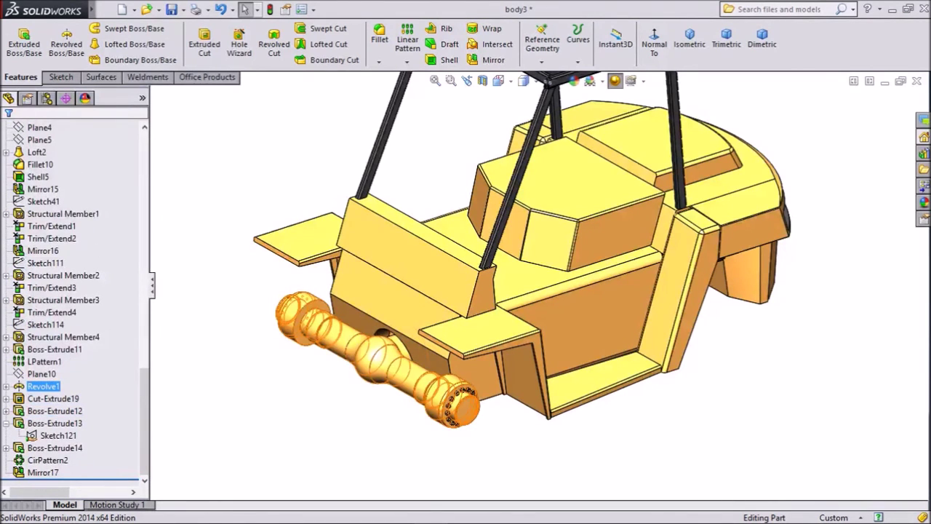
pyautogui.click(44, 387)
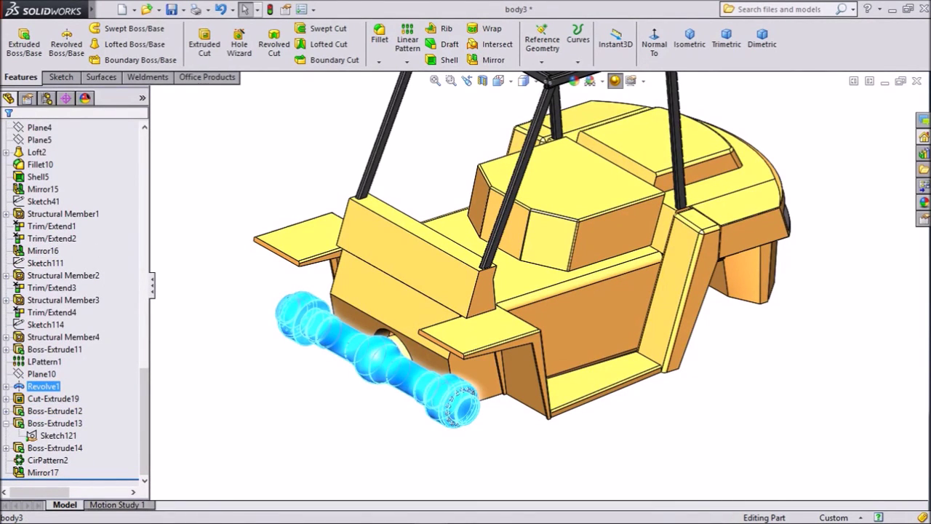
pyautogui.click(924, 202)
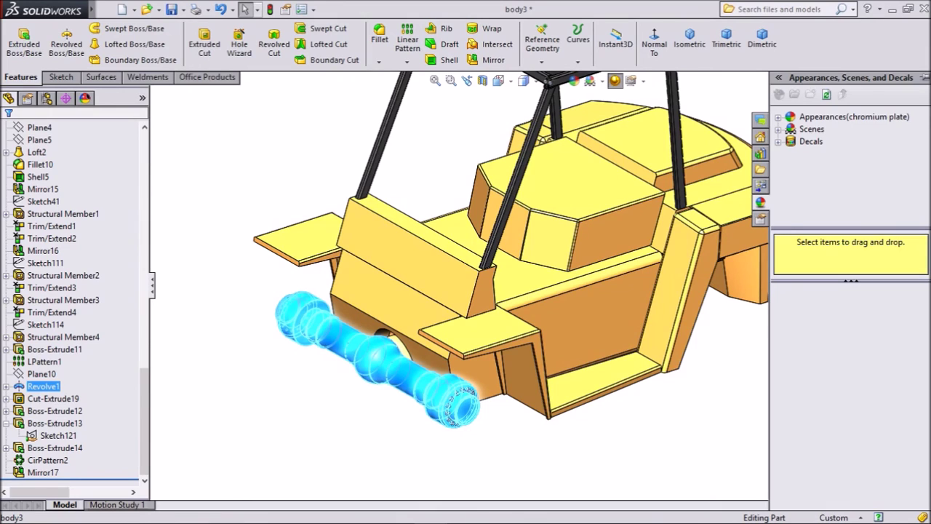
pyautogui.click(779, 117)
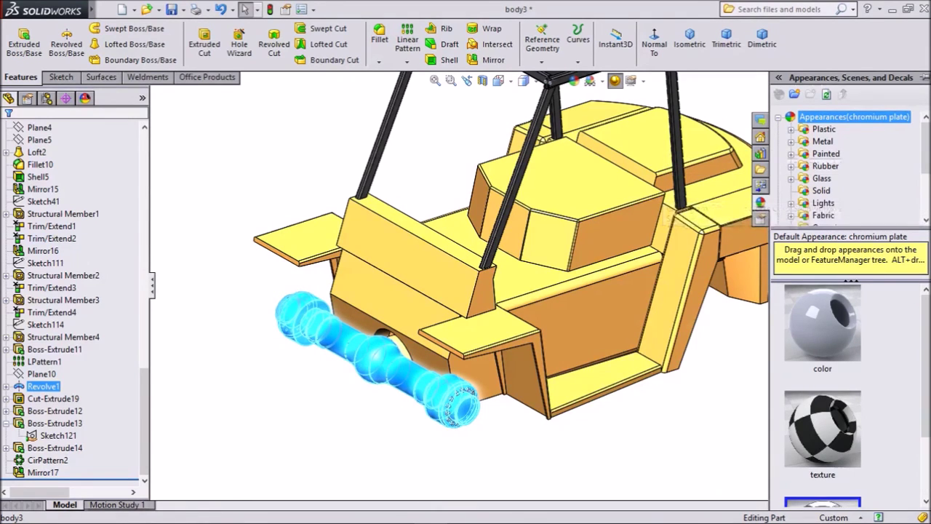
pyautogui.click(792, 142)
pyautogui.scroll(-1, 835, 192)
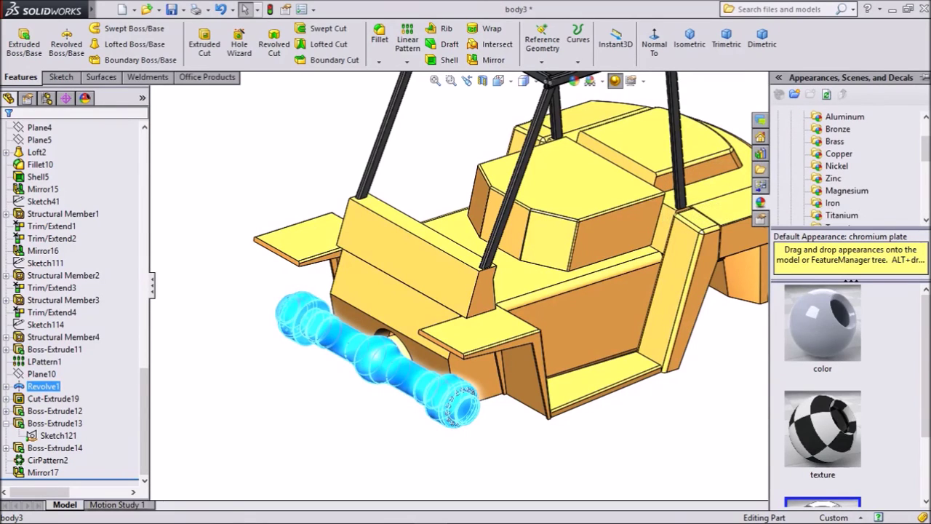
pyautogui.click(833, 203)
pyautogui.moveTo(822, 324); pyautogui.dragTo(386, 360)
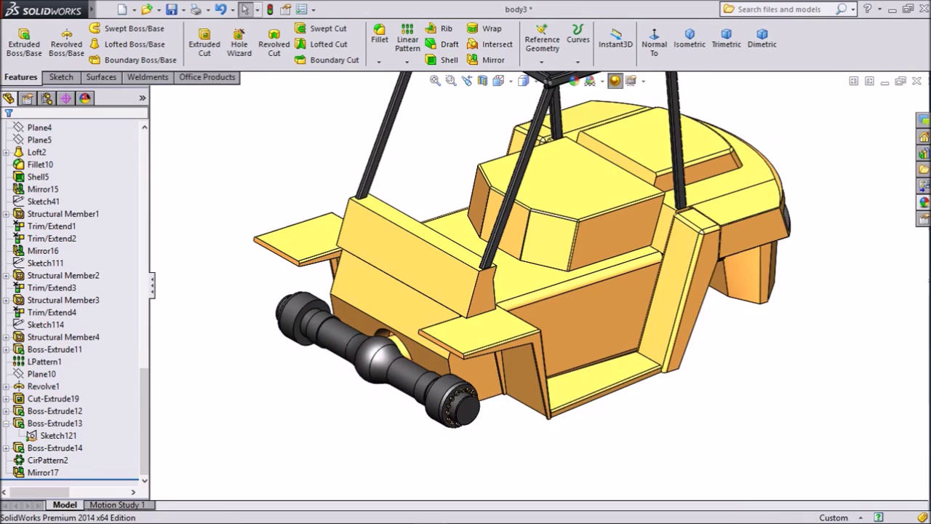
# - Apply the same iron appearance to the cylindrical boss that joins the axle to the body recess
pyautogui.scroll(-4, 267, 385)
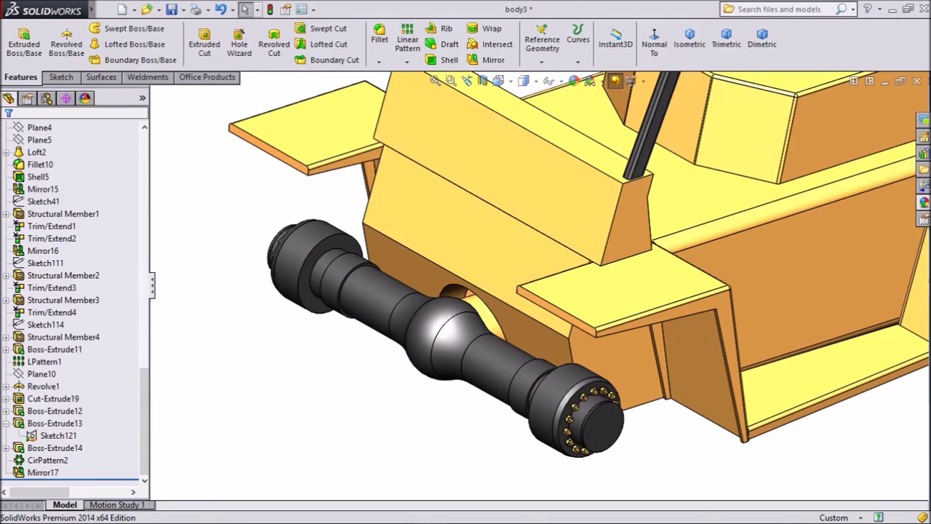
pyautogui.scroll(1, 539, 286)
pyautogui.scroll(-3, 477, 350)
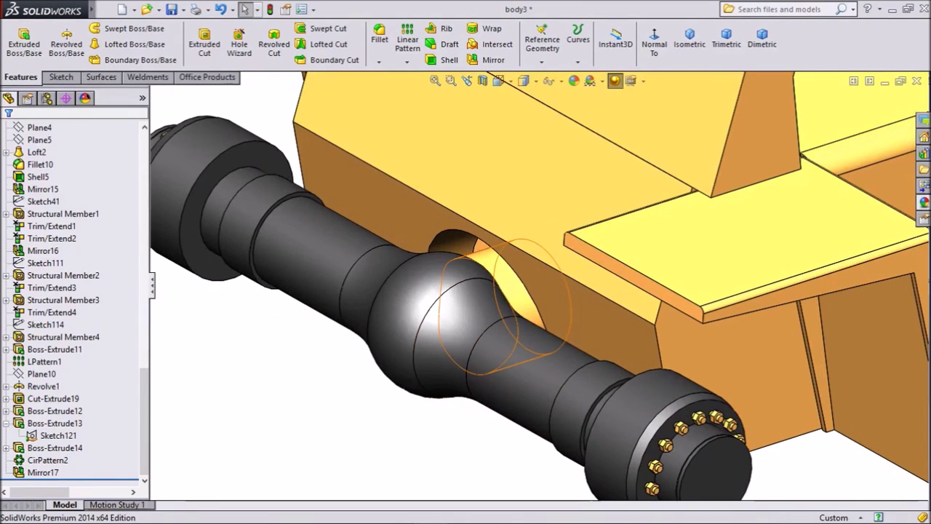
pyautogui.click(513, 284)
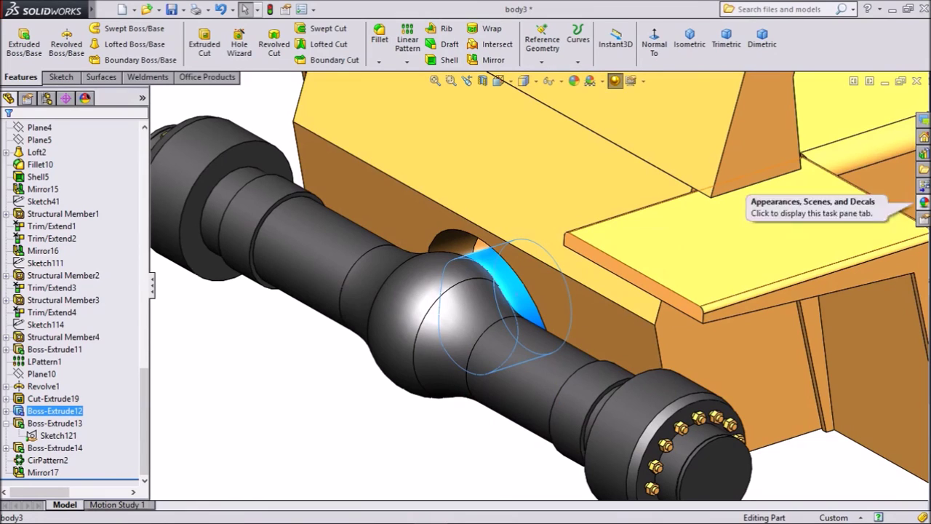
pyautogui.click(924, 202)
pyautogui.moveTo(822, 323); pyautogui.dragTo(260, 393)
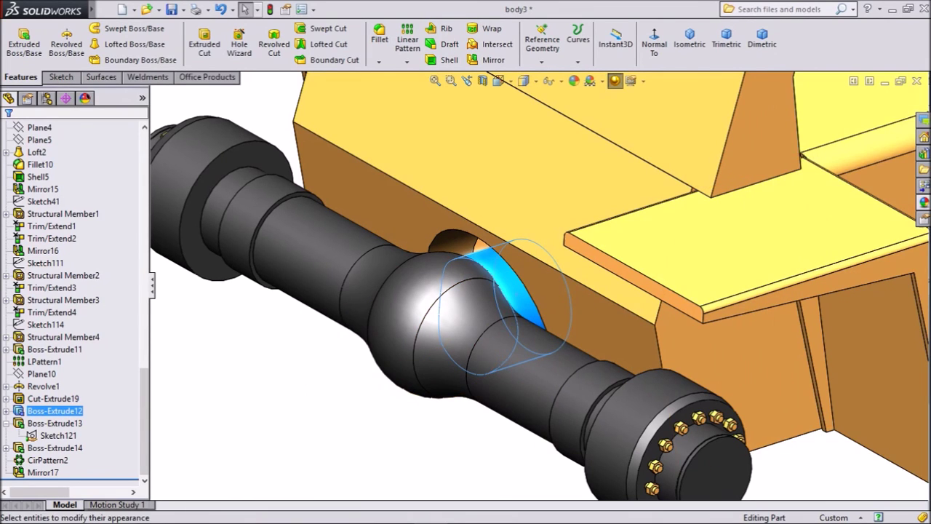
# - Inspect the complete forklift body with its darkened front axle from the front, side and rear
pyautogui.scroll(5, 539, 327)
pyautogui.moveTo(539, 331); pyautogui.dragTo(552, 313, button='middle')
pyautogui.scroll(4, 540, 290)
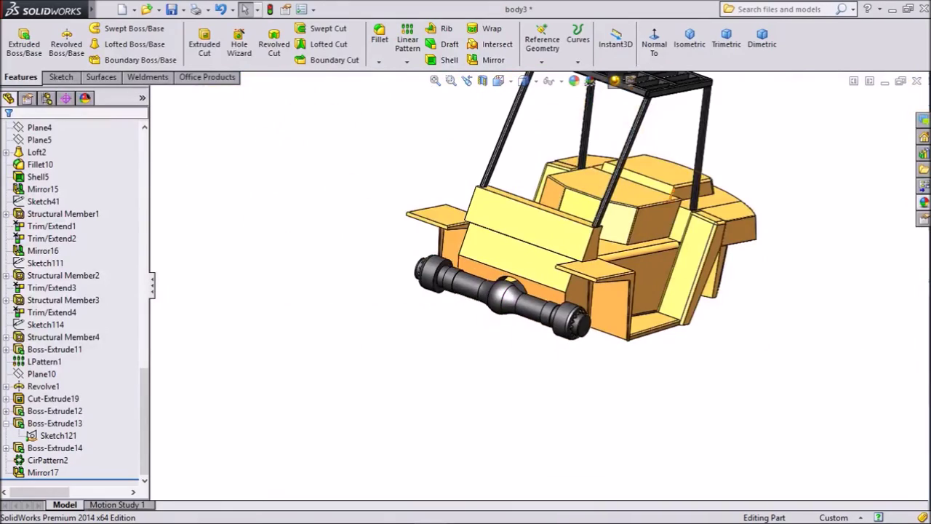
pyautogui.scroll(1, 735, 91)
pyautogui.scroll(-3, 735, 91)
pyautogui.scroll(2, 735, 91)
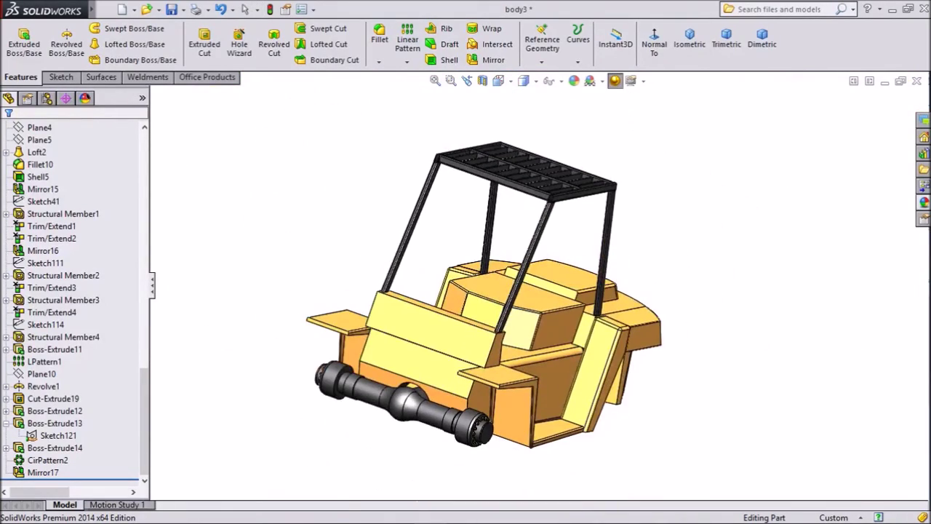
pyautogui.moveTo(539, 291); pyautogui.dragTo(473, 258, button='middle')
pyautogui.moveTo(509, 291); pyautogui.dragTo(626, 273, button='middle')
pyautogui.moveTo(494, 277); pyautogui.dragTo(393, 265, button='middle')
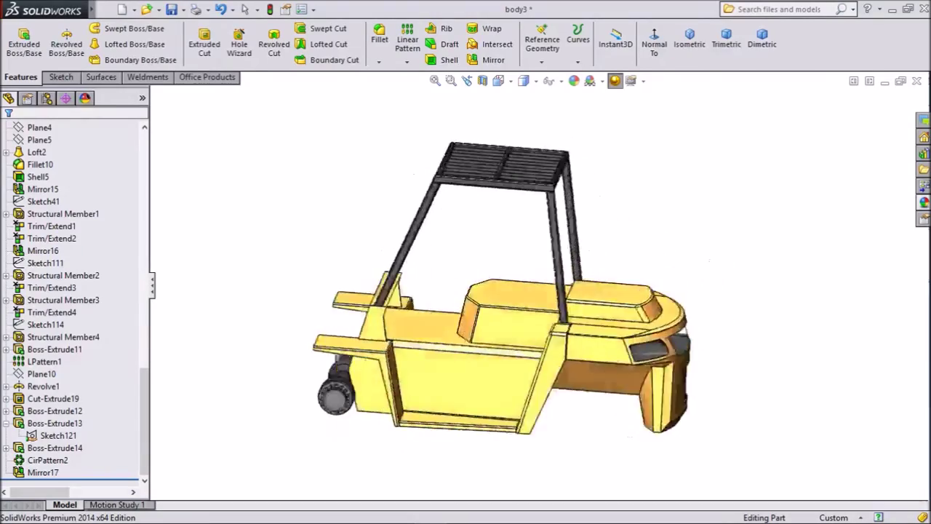
pyautogui.moveTo(502, 313); pyautogui.dragTo(520, 302, button='middle')
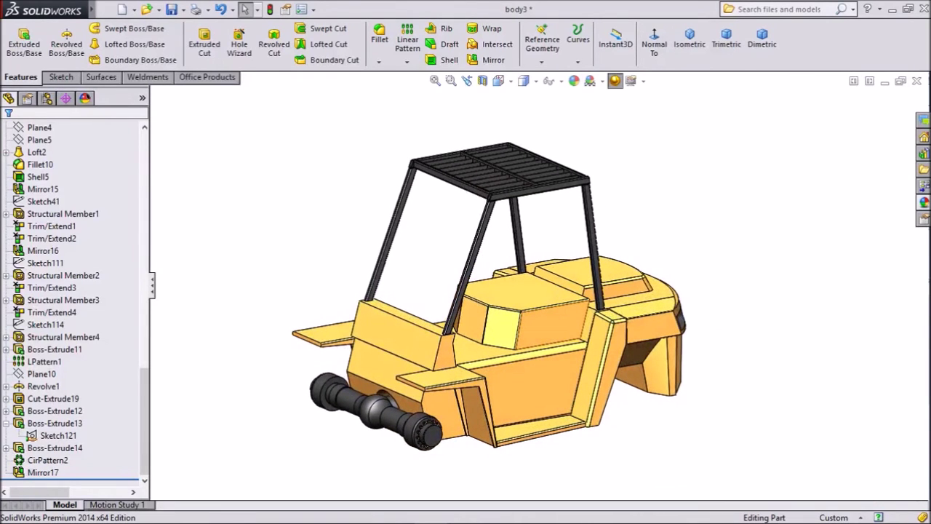
pyautogui.scroll(-3, 529, 346)
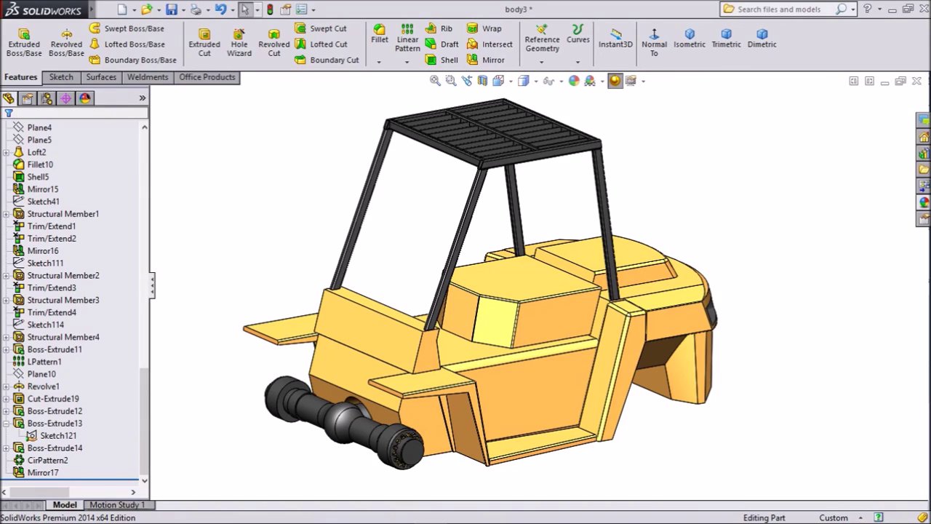
pyautogui.moveTo(509, 327); pyautogui.dragTo(562, 329, button='middle')
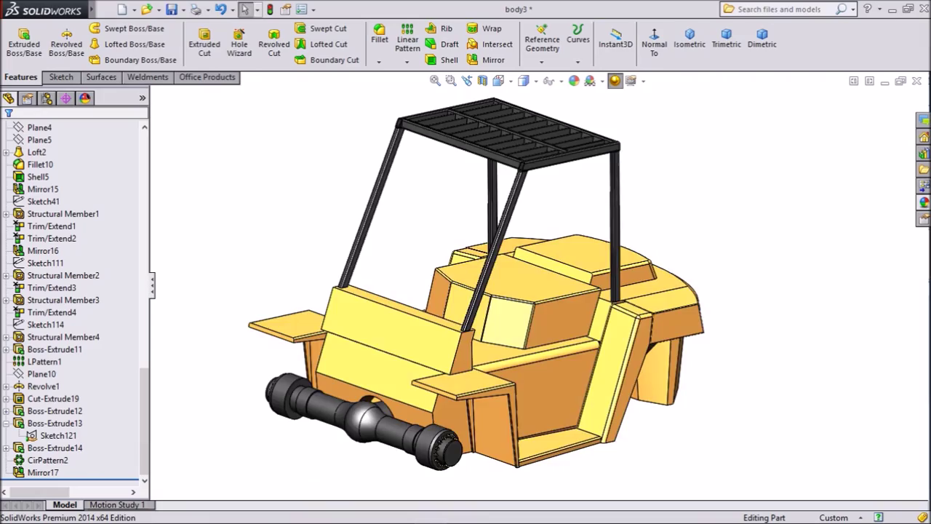
pyautogui.moveTo(626, 305); pyautogui.dragTo(276, 291, button='middle')
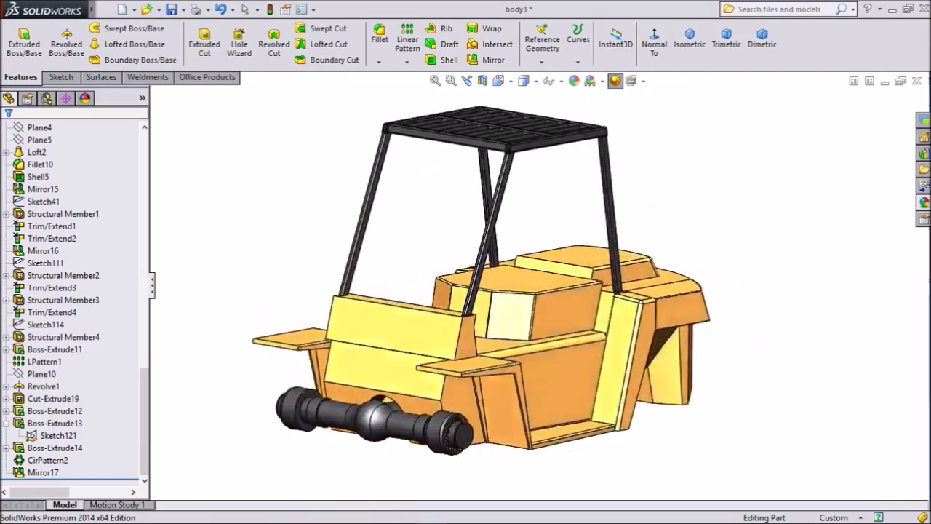
pyautogui.moveTo(408, 306); pyautogui.dragTo(648, 320, button='middle')
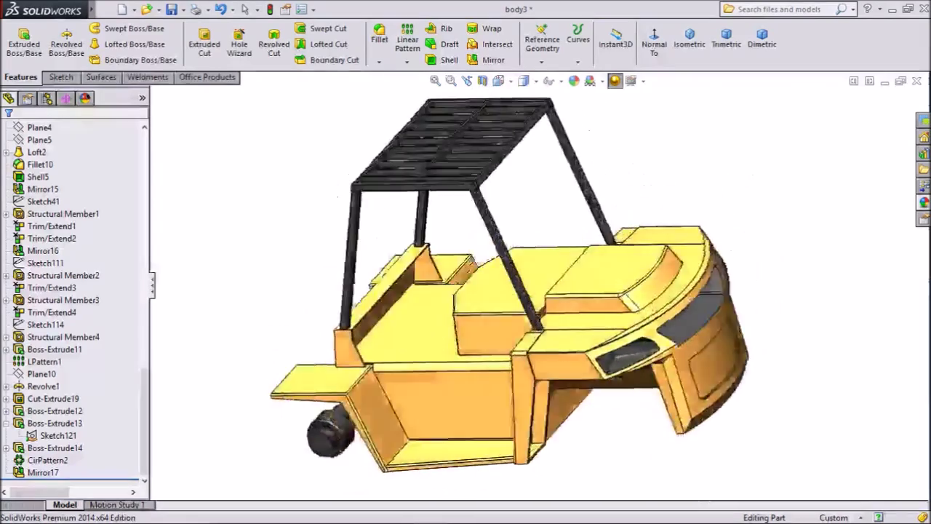